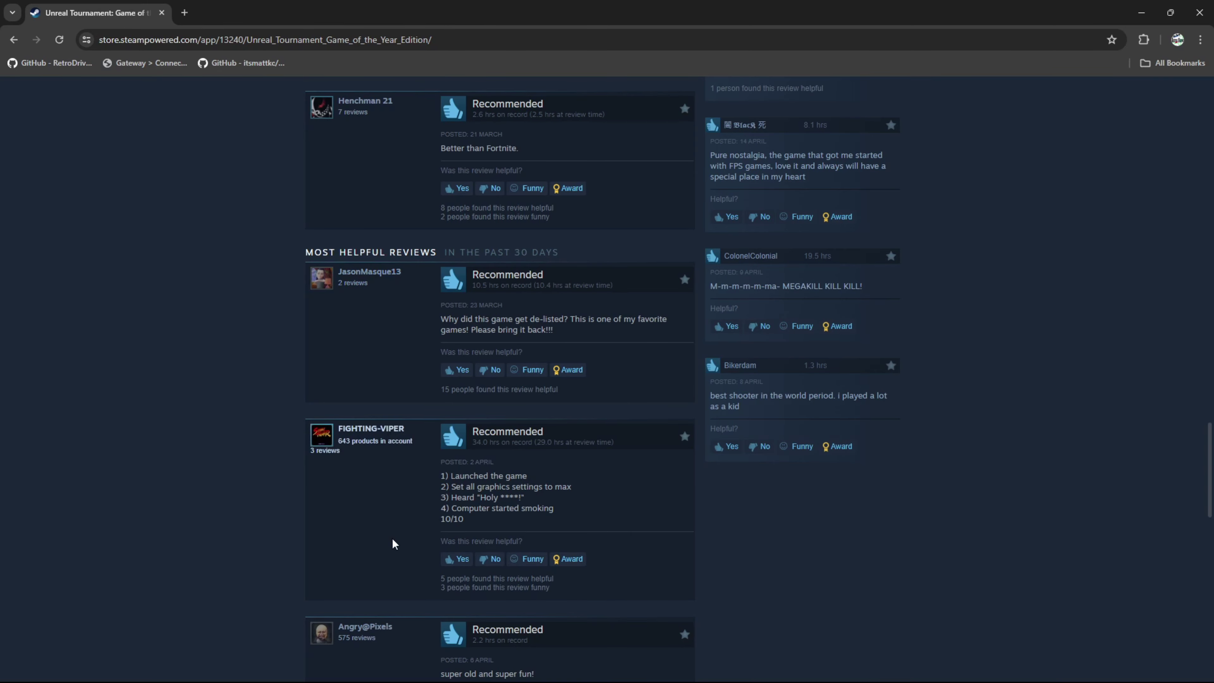
Scroll back to the top of the store page and select the no-longer-sold notice.
scroll(393, 540, down, 5)
scroll(393, 542, up, 20)
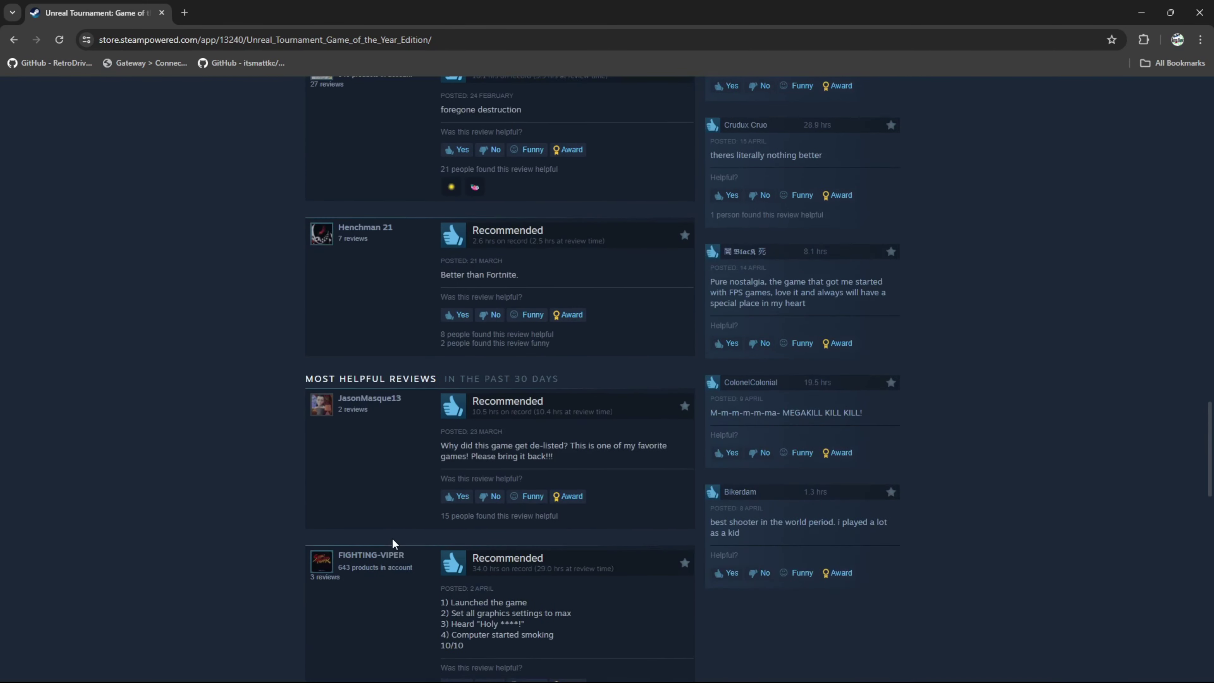
scroll(392, 542, up, 10)
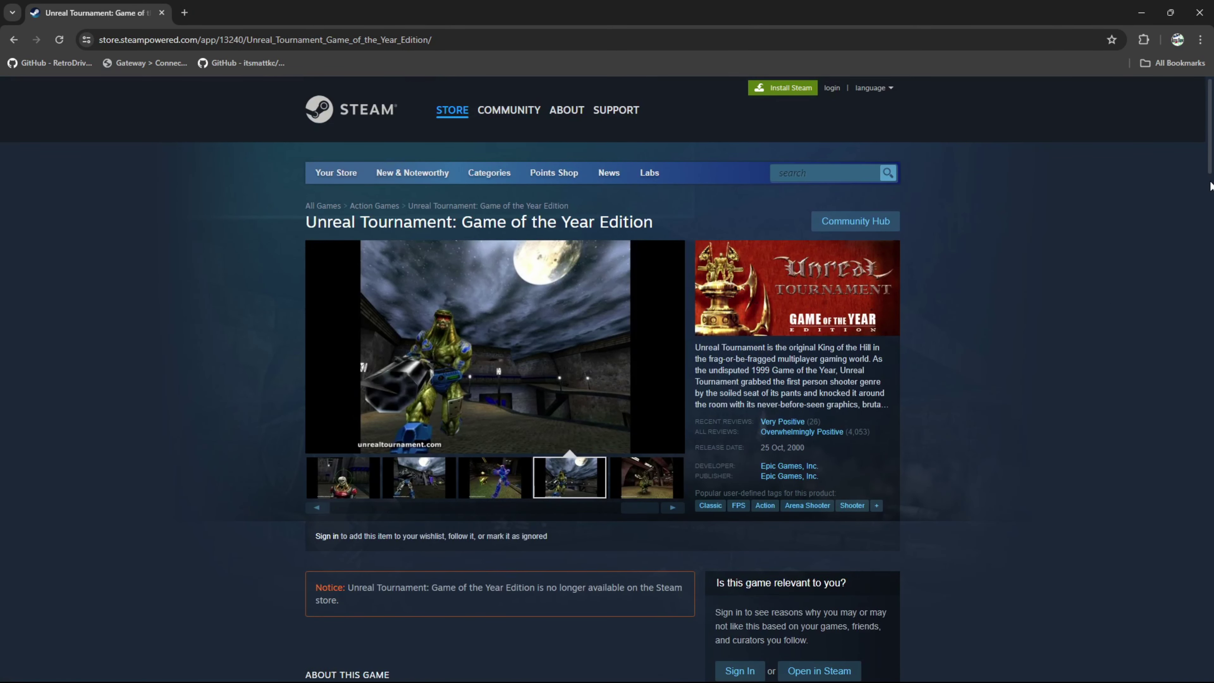
drag(1209, 170, 1204, 197)
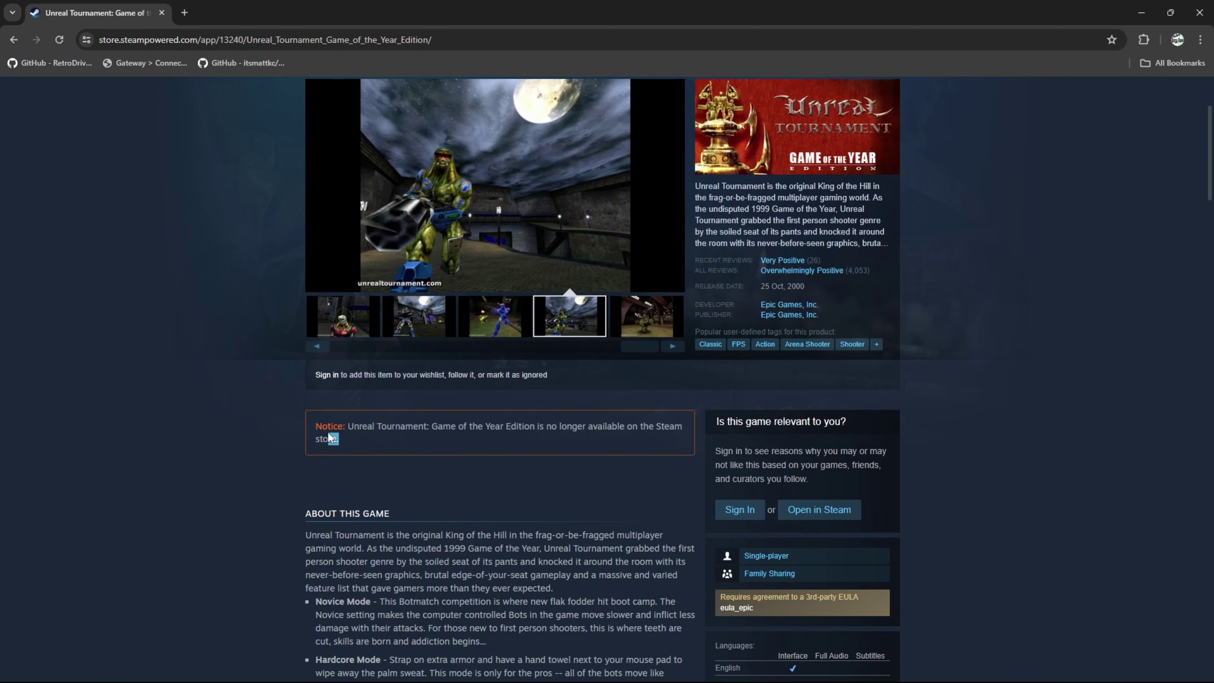
drag(329, 438, 323, 429)
Deselect the notice and stop the current OBS recording.
click(395, 452)
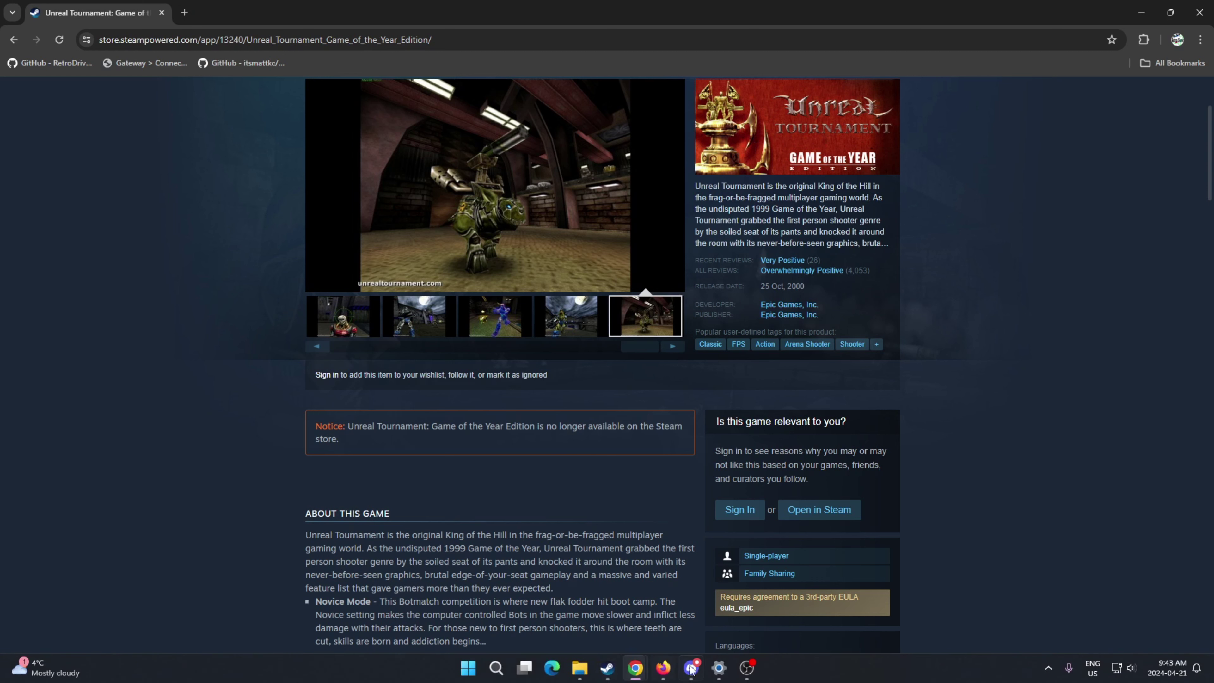
click(743, 672)
click(931, 425)
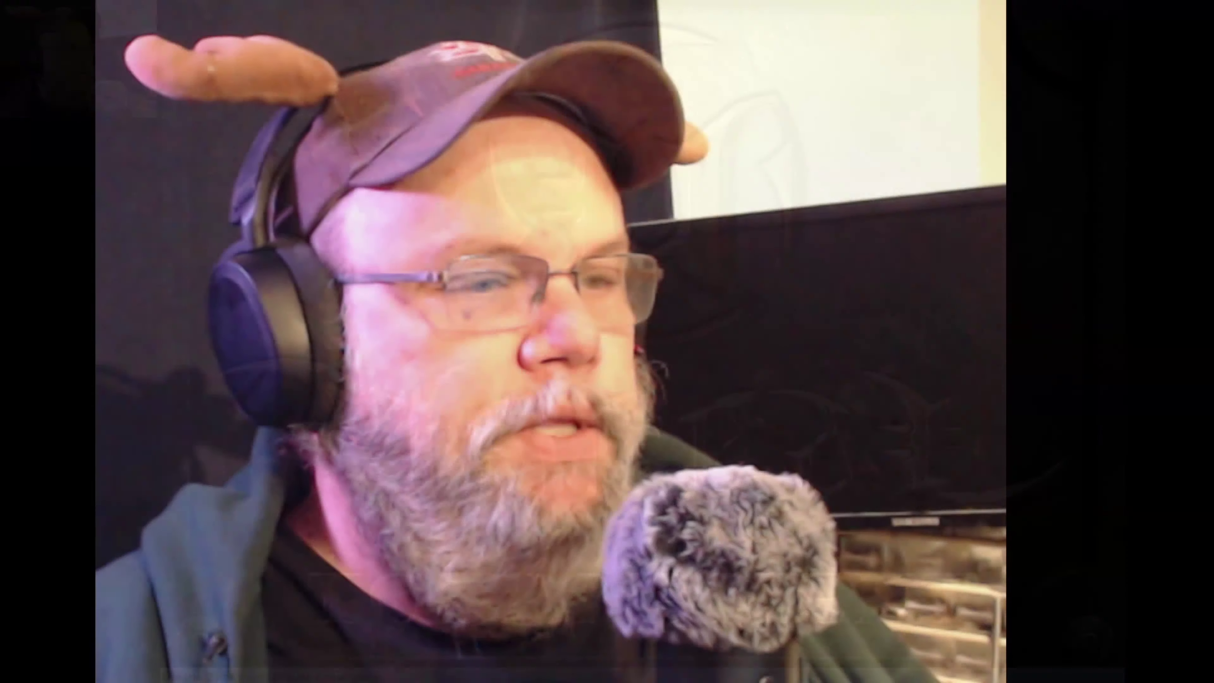
Switch OBS to Scene 3, then bring the Chrome new-tab window to the front.
click(494, 570)
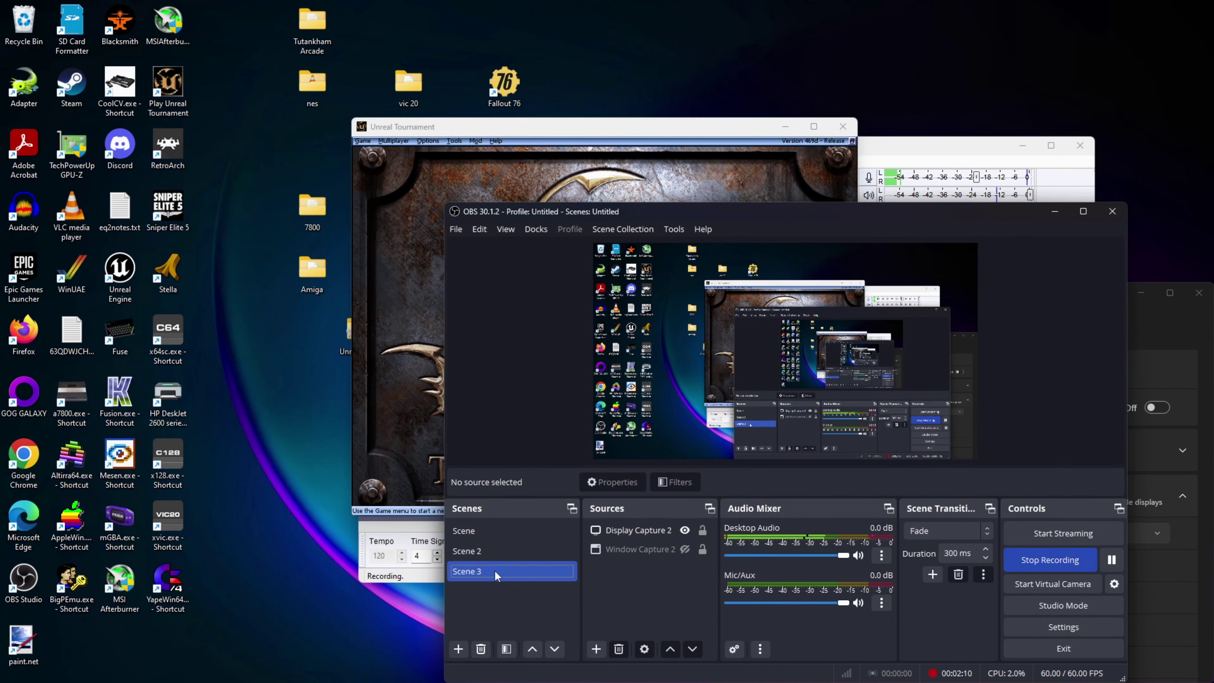
click(20, 465)
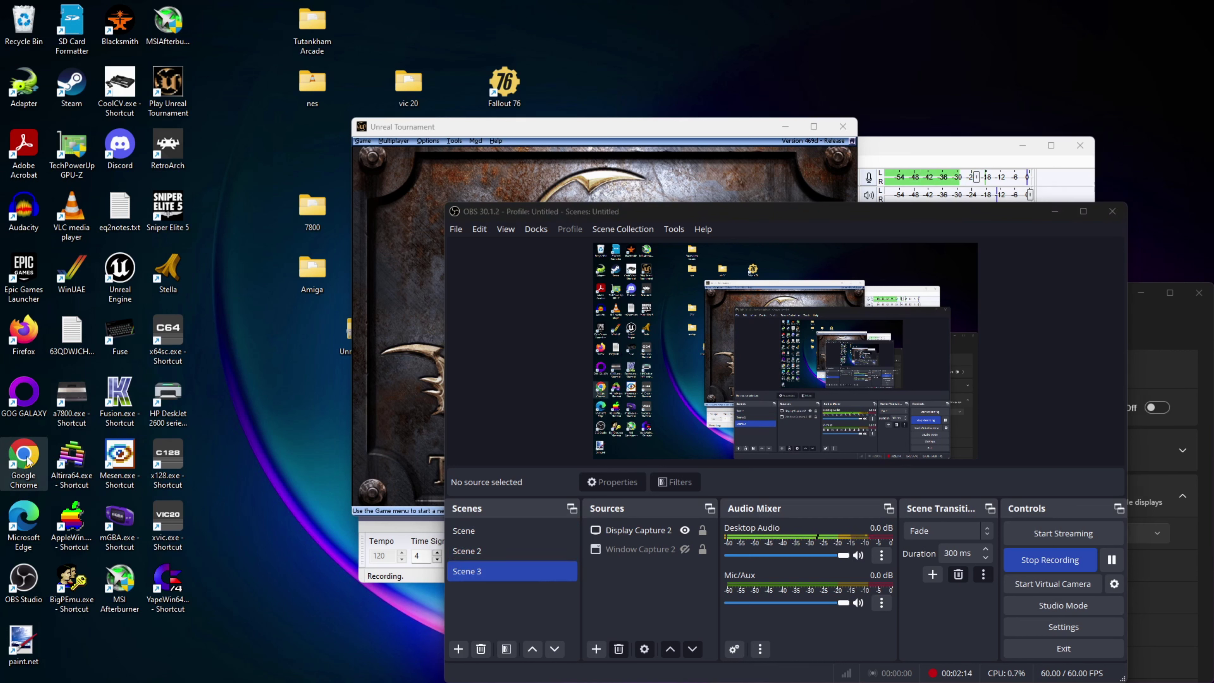
mouse_move(615, 675)
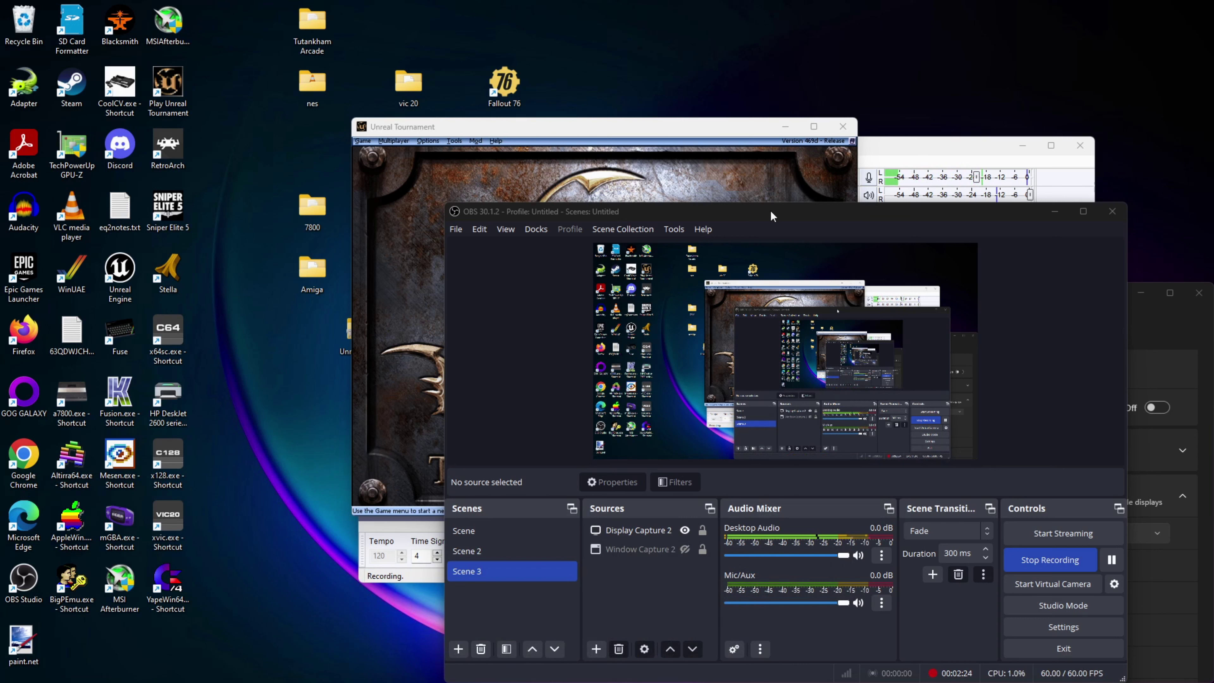
mouse_move(743, 679)
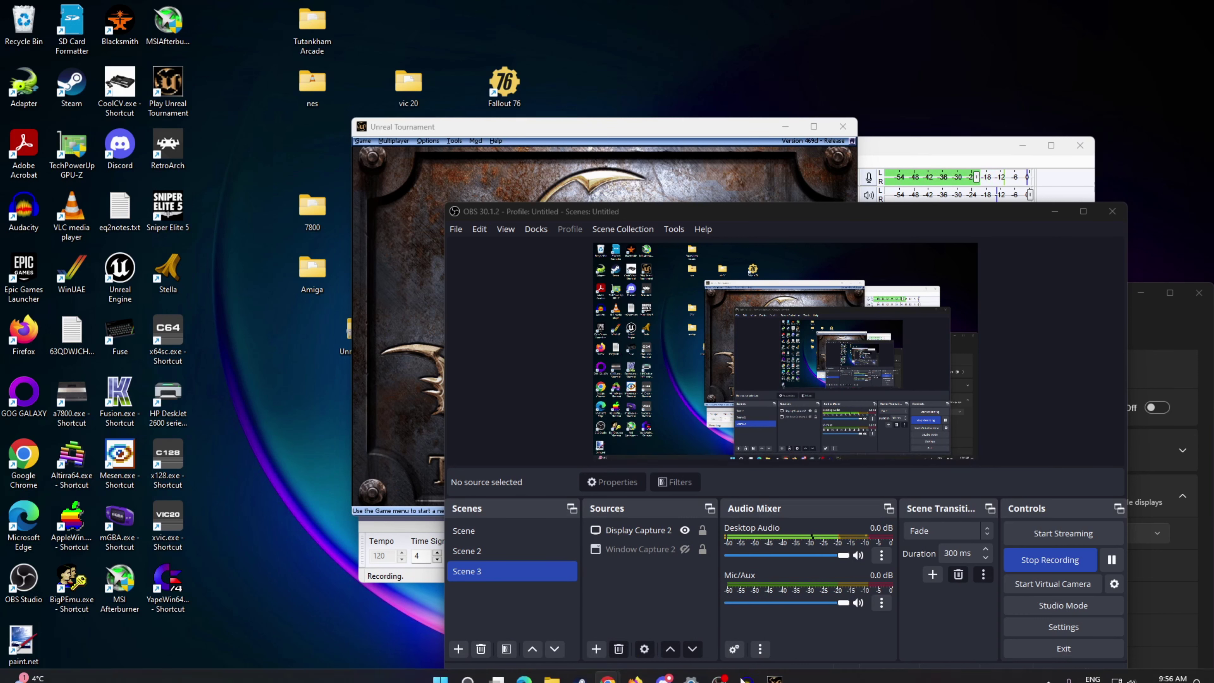
key(super+Tab)
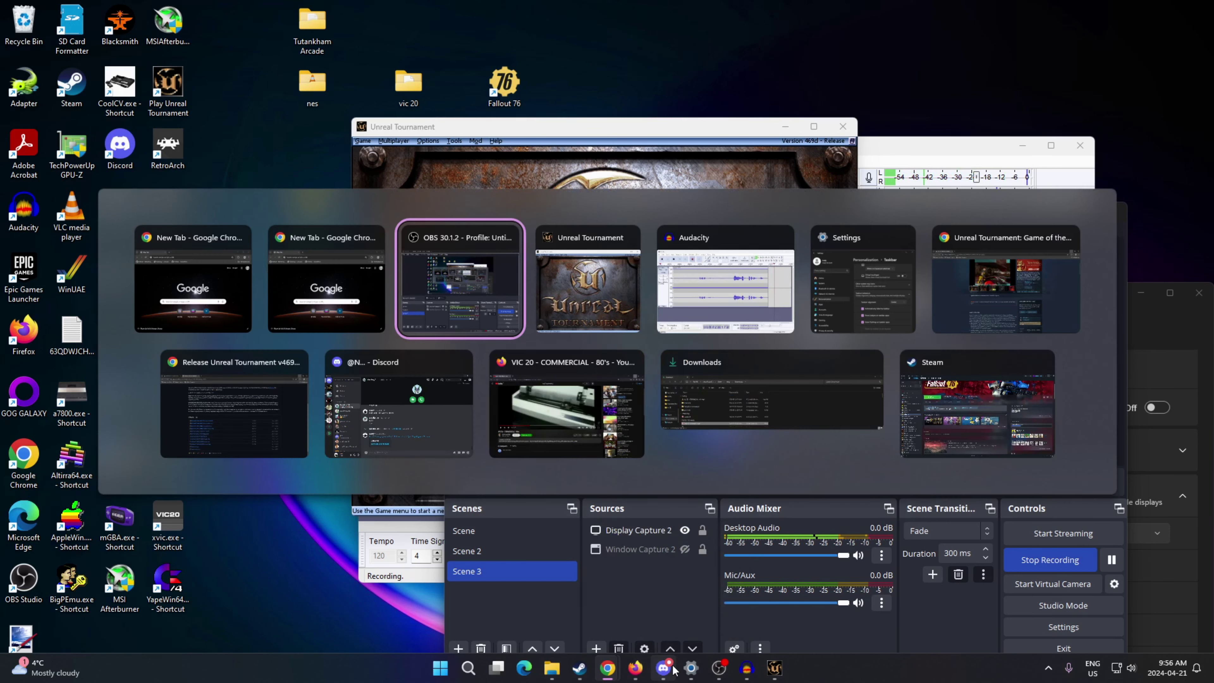
key(Escape)
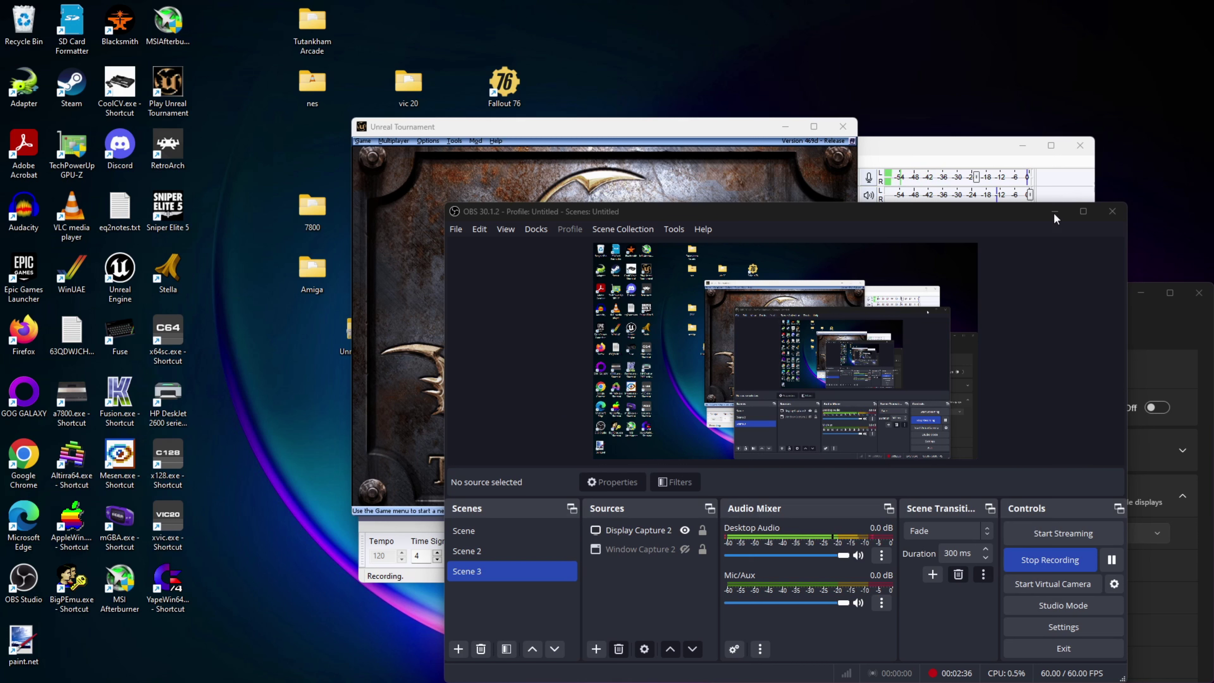
key(alt+Tab)
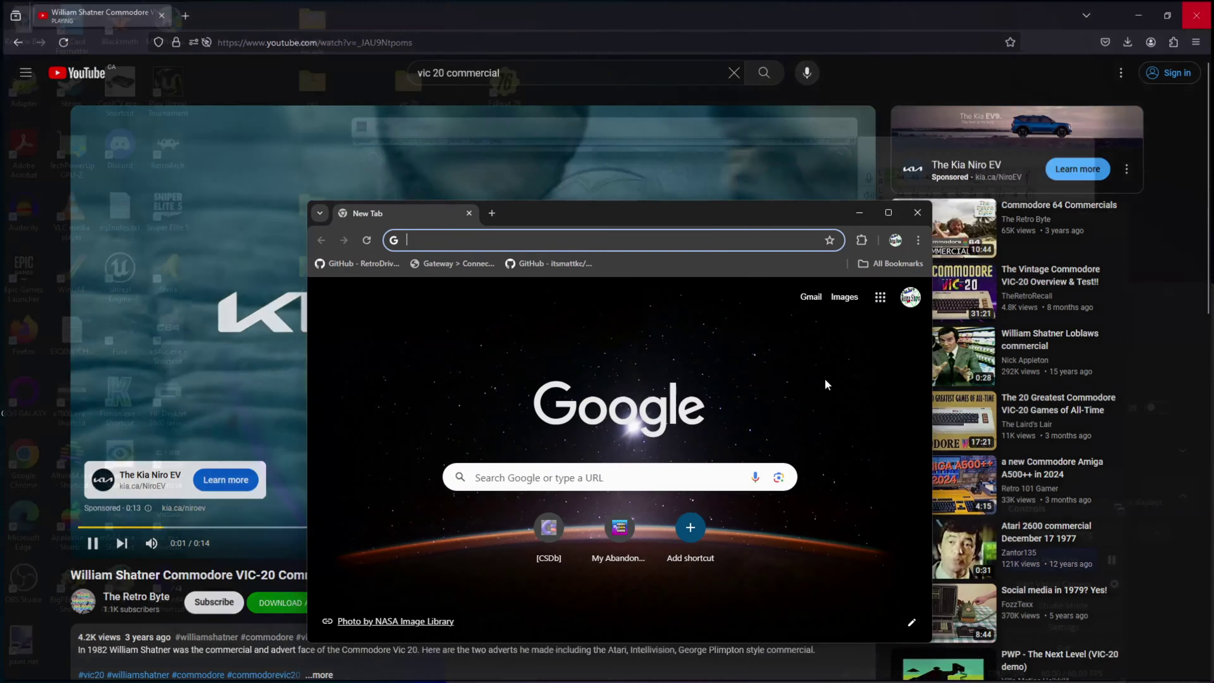
Close the YouTube video, scroll the v469d release page to Assets, and open UT's Multiplayer menu.
click(1204, 5)
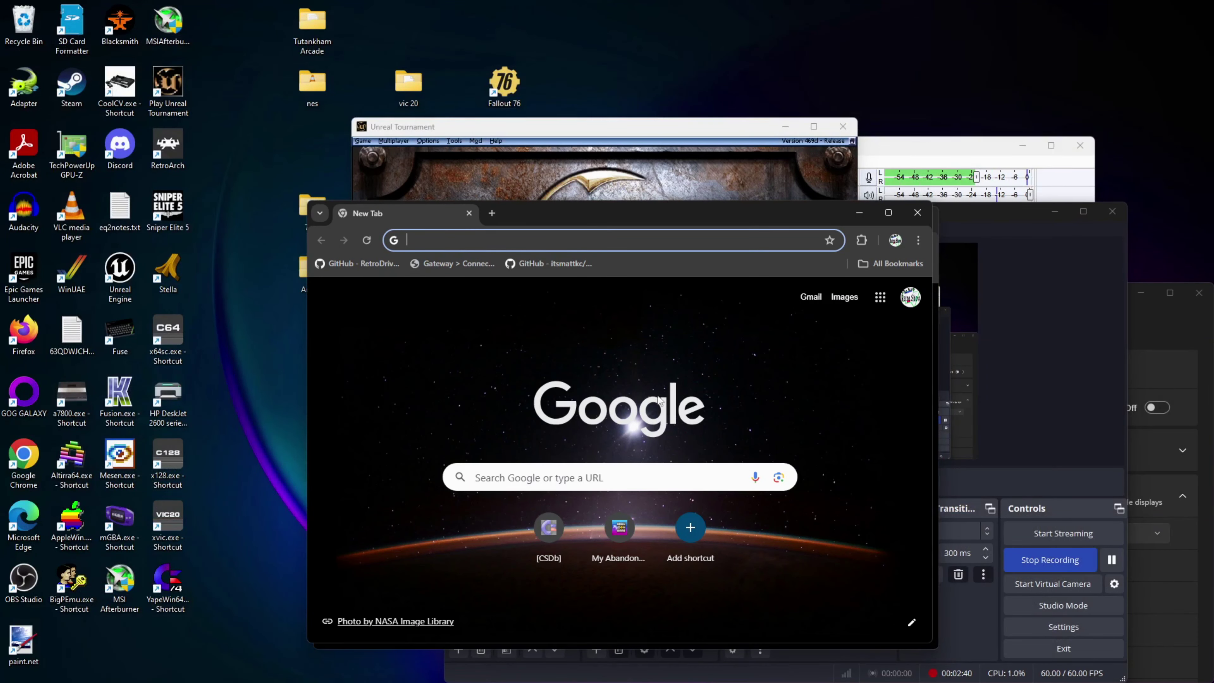
click(608, 187)
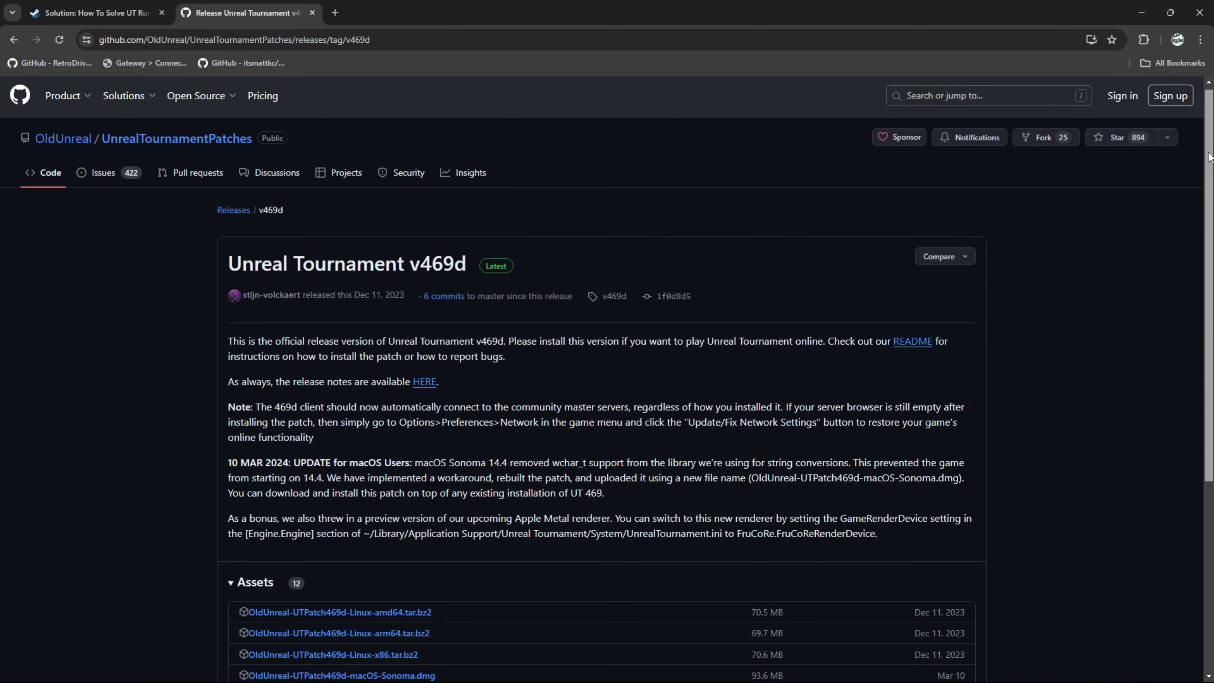
mouse_move(1209, 157)
mouse_down()
mouse_move(1206, 199)
mouse_move(1164, 303)
mouse_up()
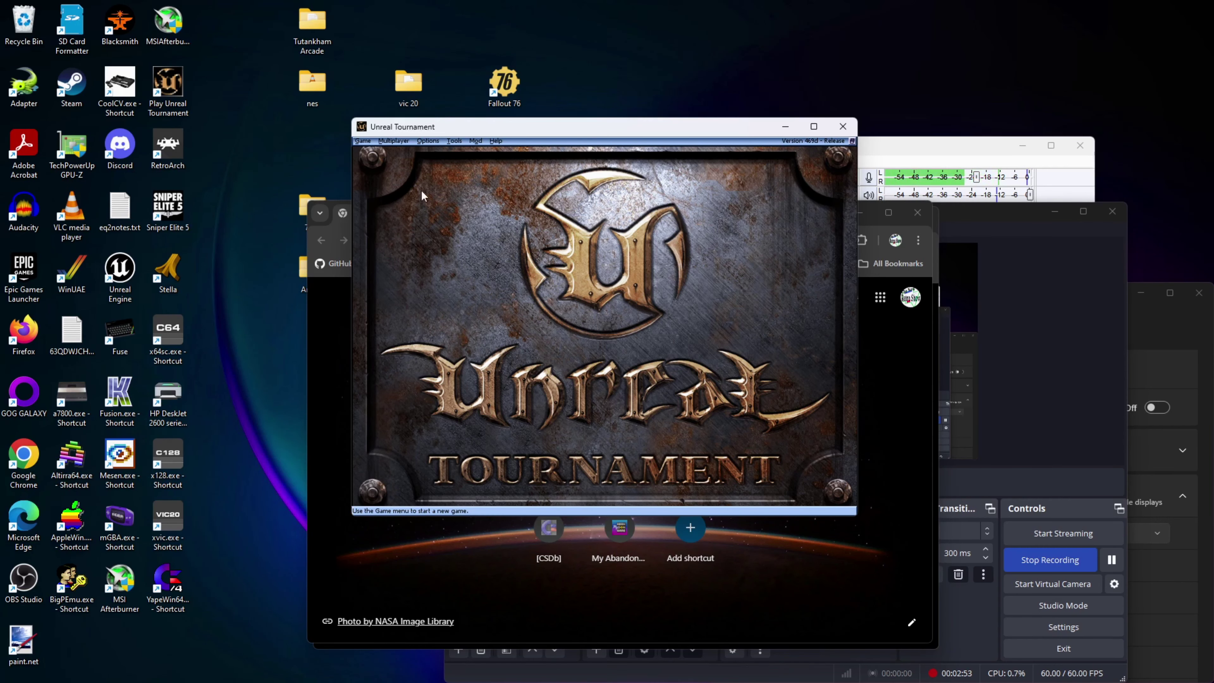
click(390, 141)
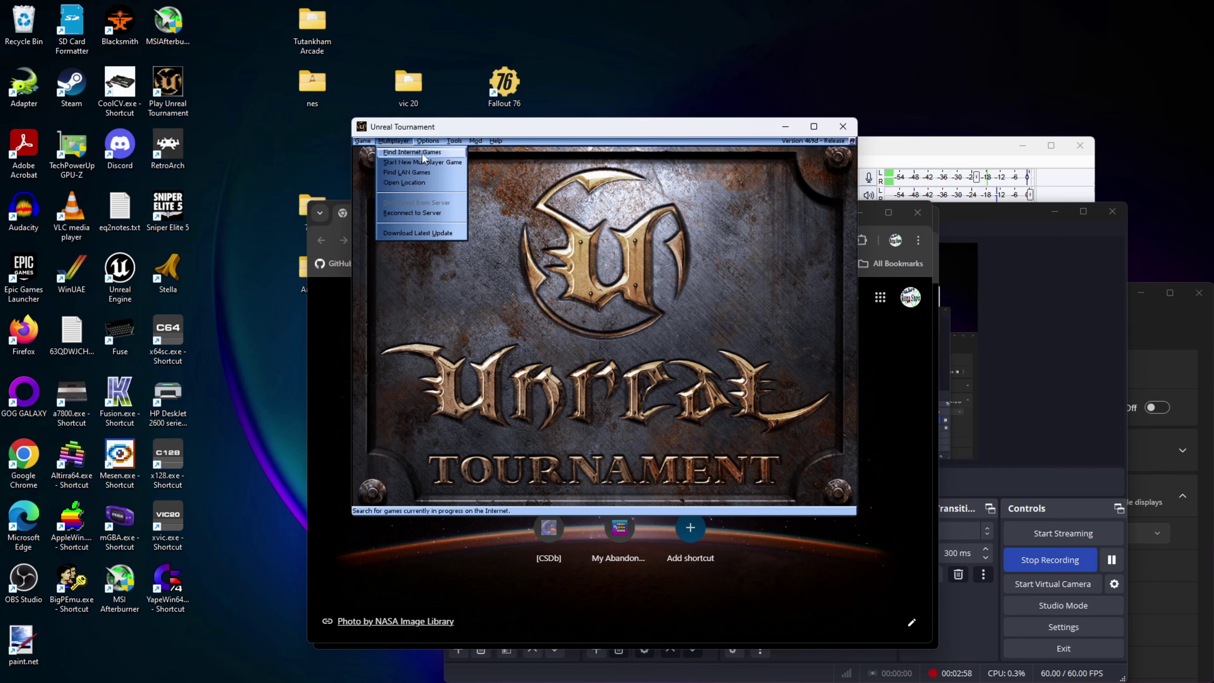
Open the UT Servers list in Find Internet Games and sort it by ping, then map name.
click(423, 153)
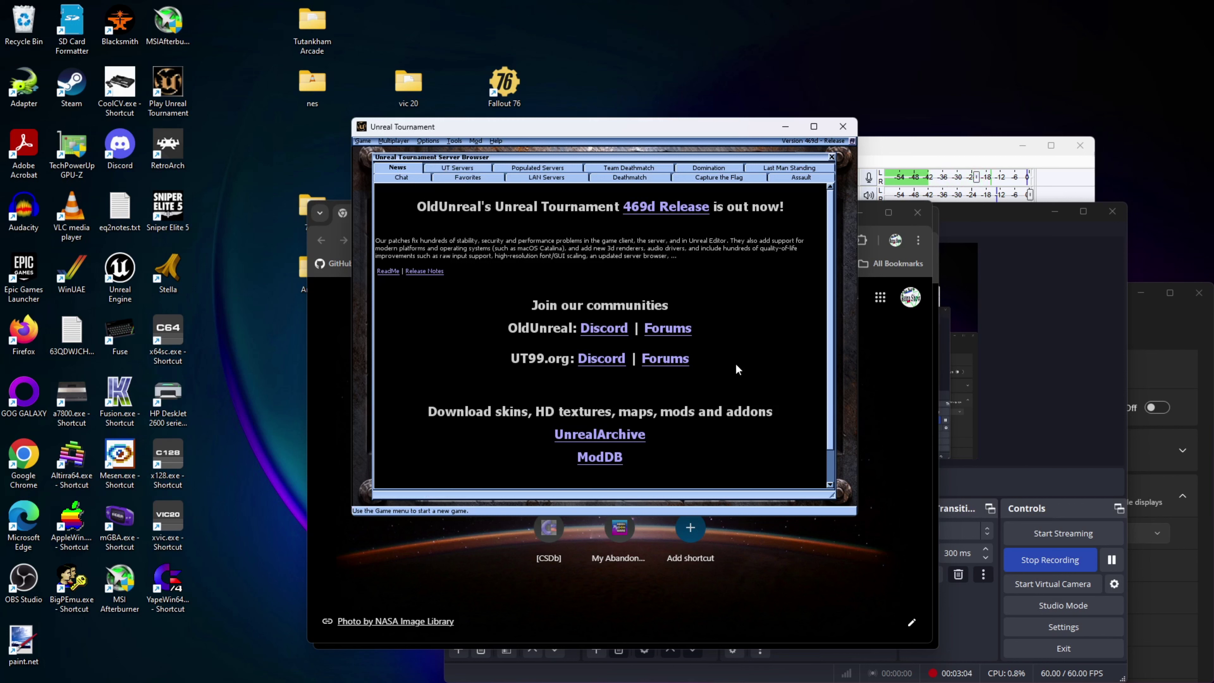
click(462, 168)
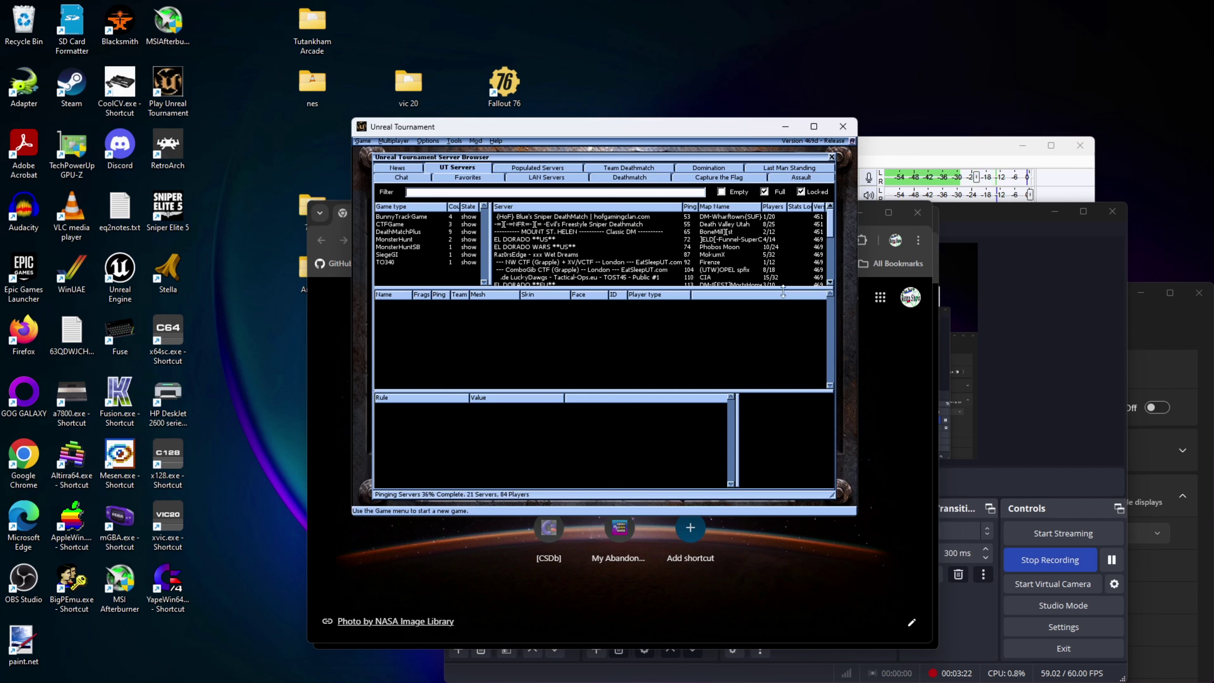
click(687, 205)
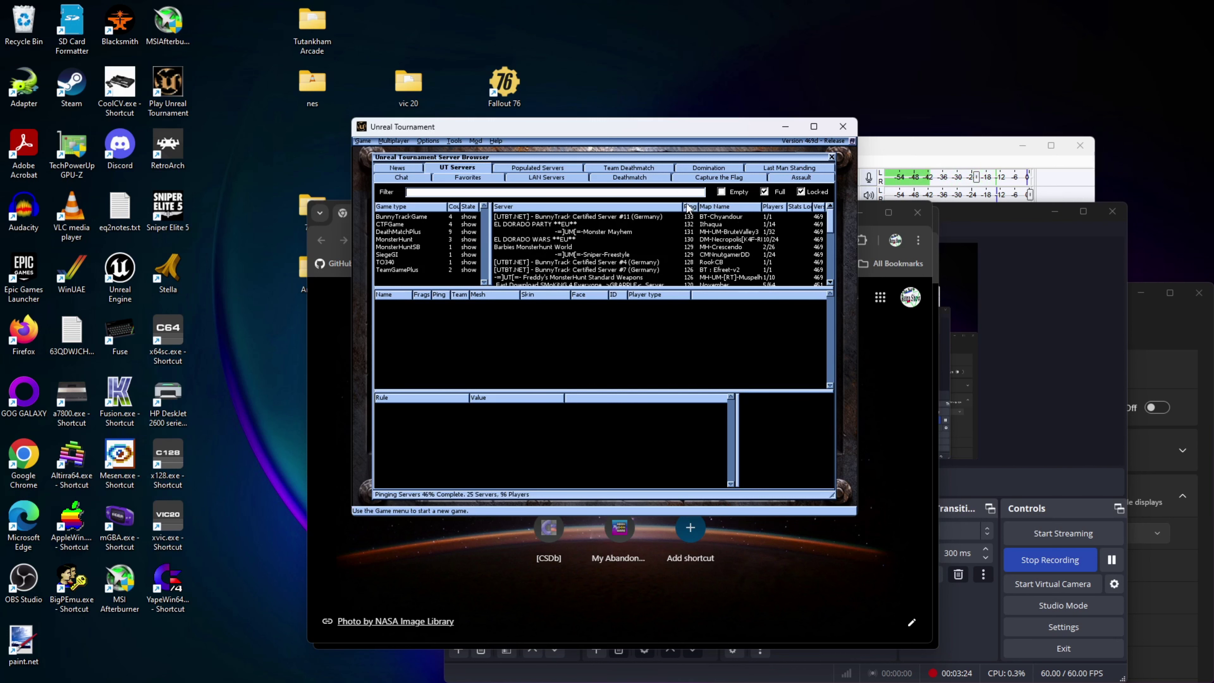
click(718, 207)
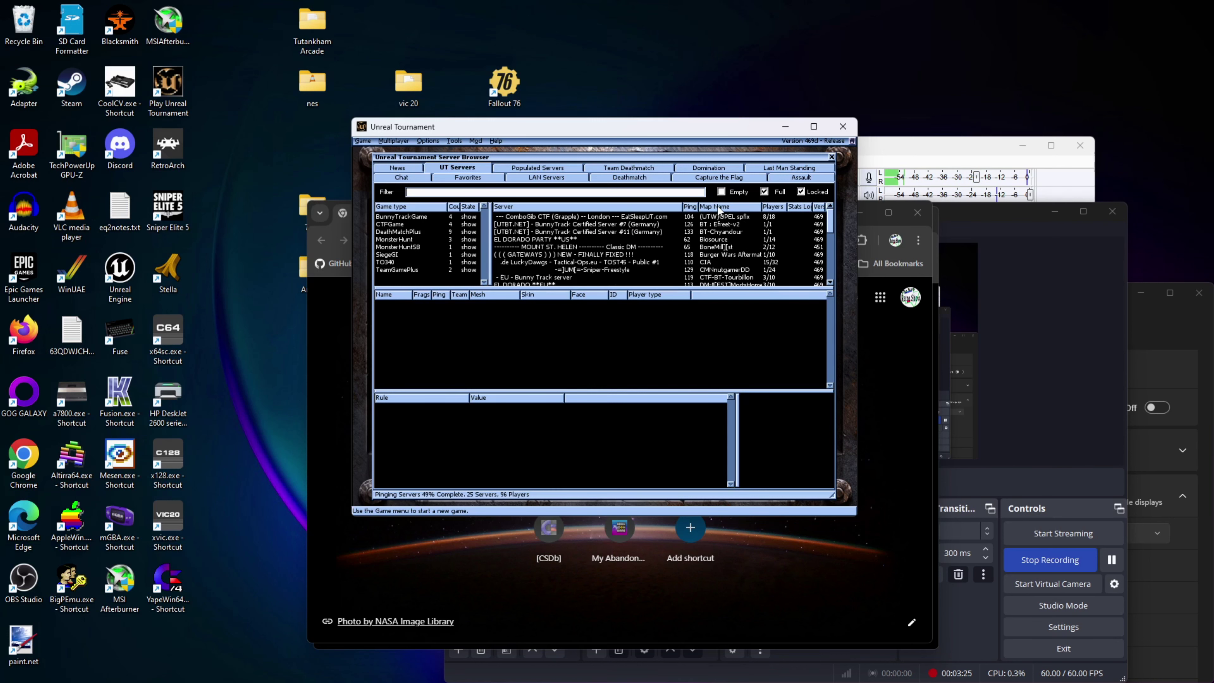
Sort servers by player count both ways, return to the news page, and close the browser.
click(776, 207)
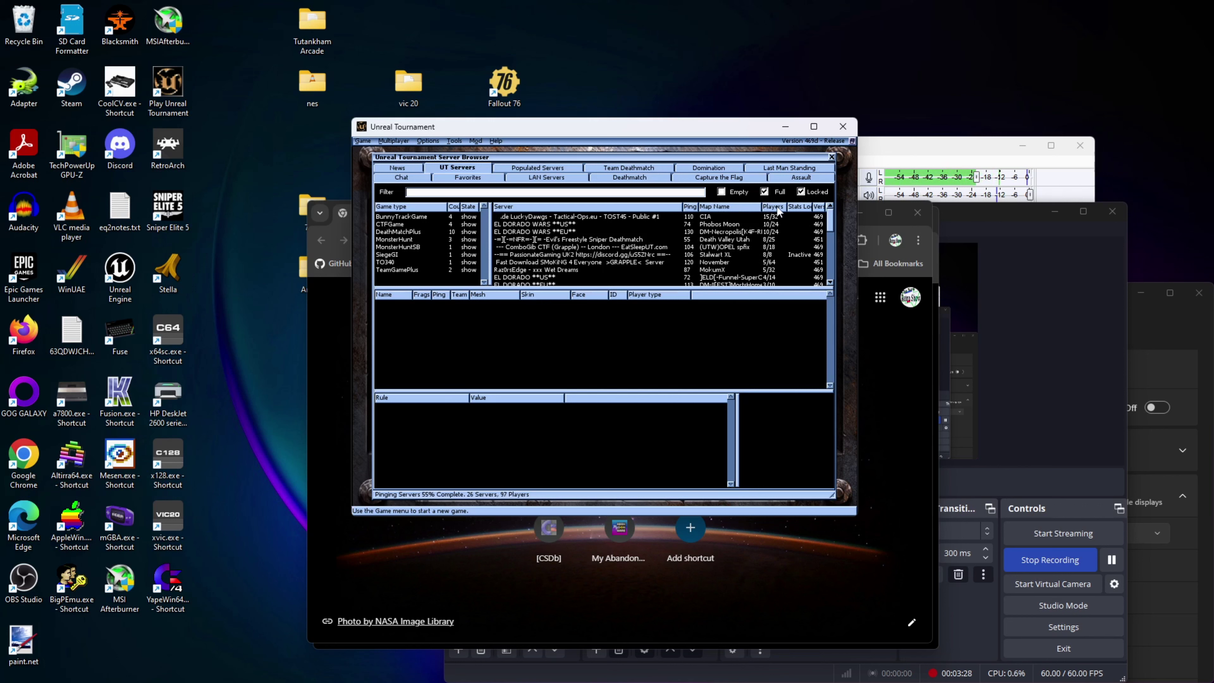
click(777, 207)
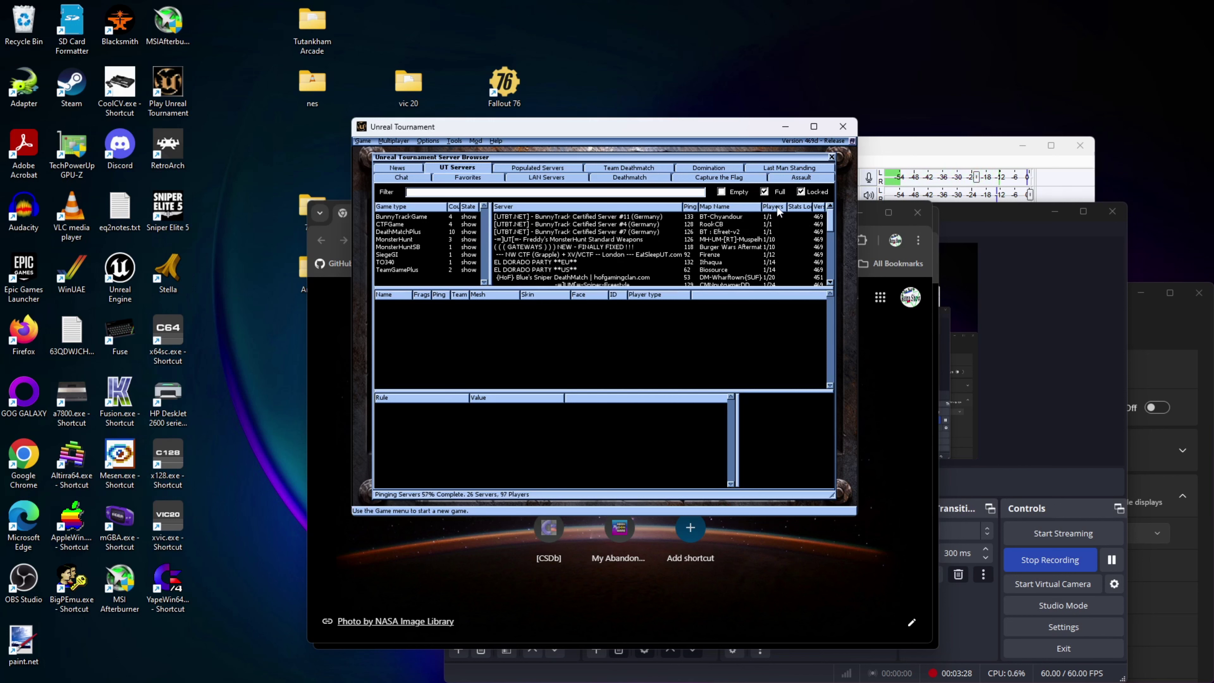
click(415, 170)
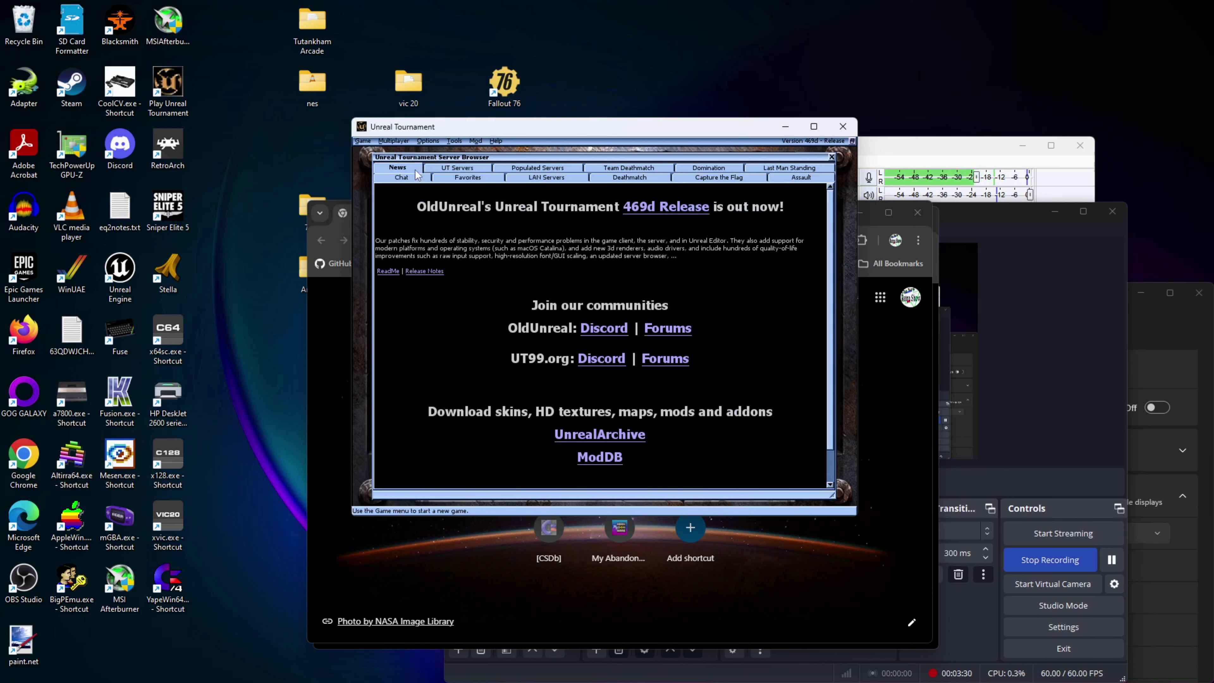
click(831, 157)
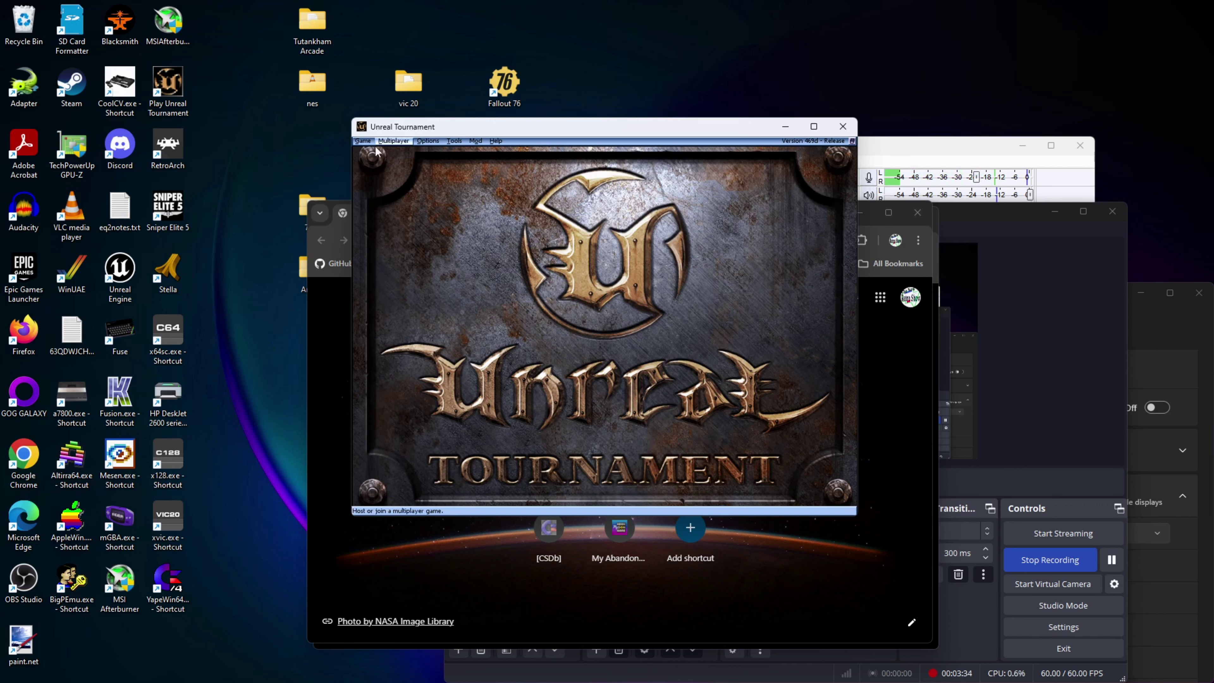
Open Preferences and set the video resolution to 1920x1080.
click(363, 141)
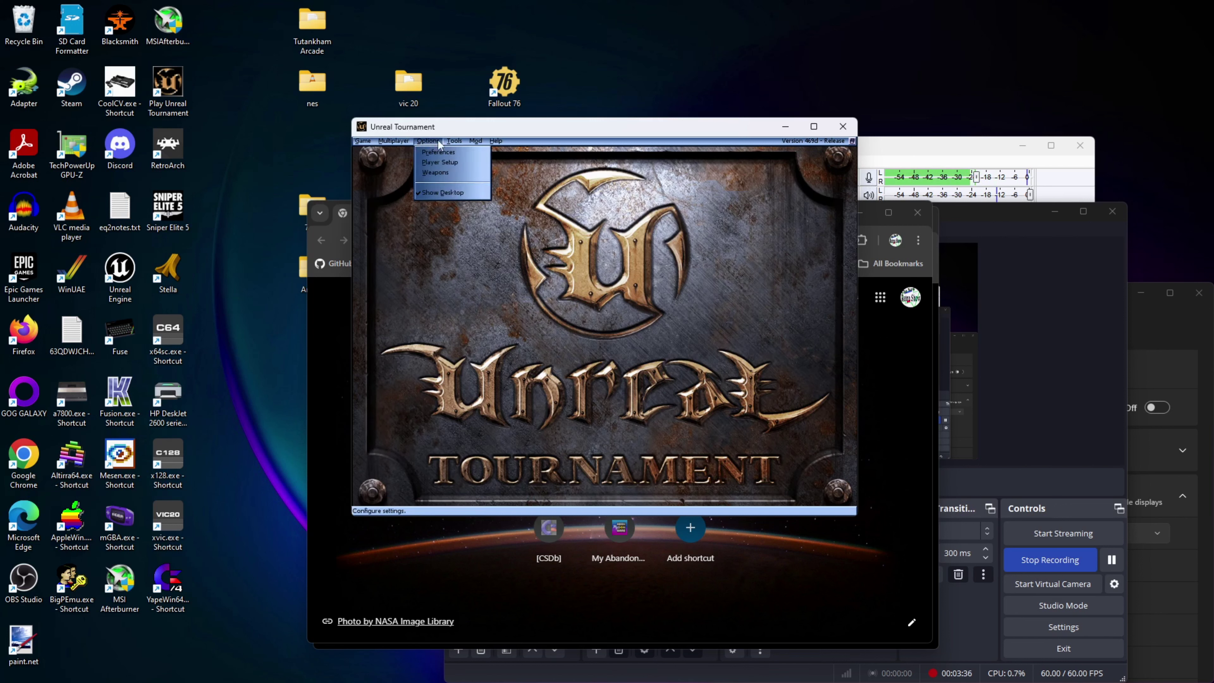
mouse_move(450, 144)
click(432, 152)
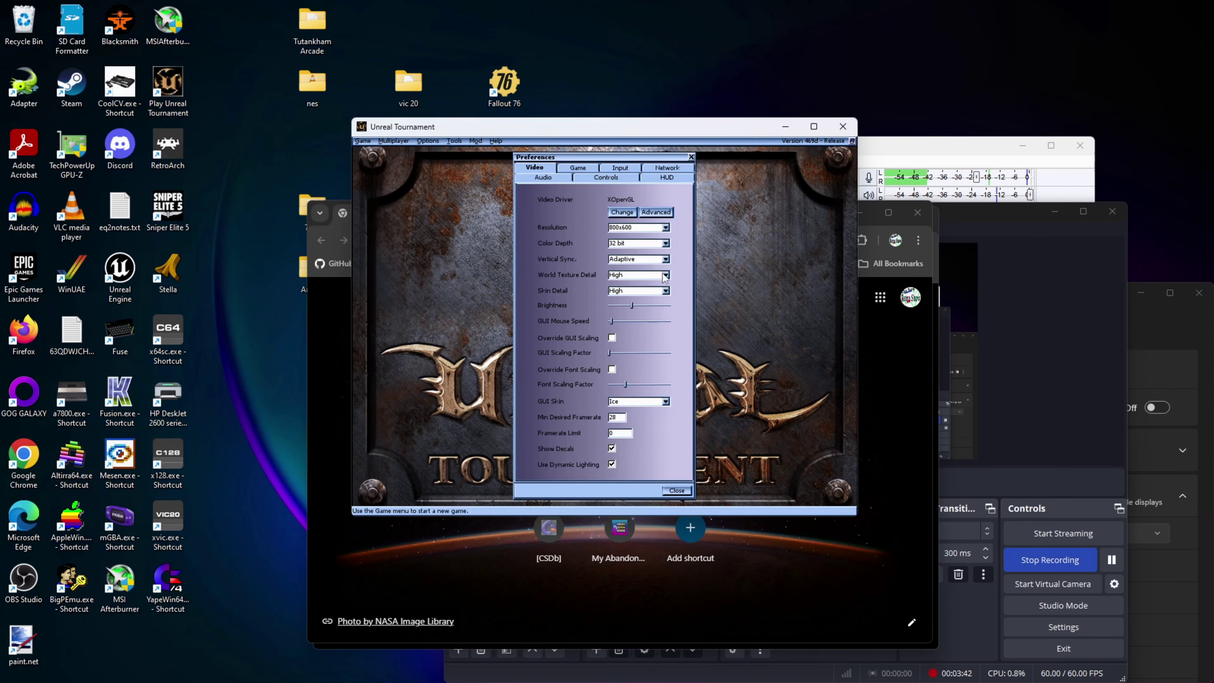
click(663, 229)
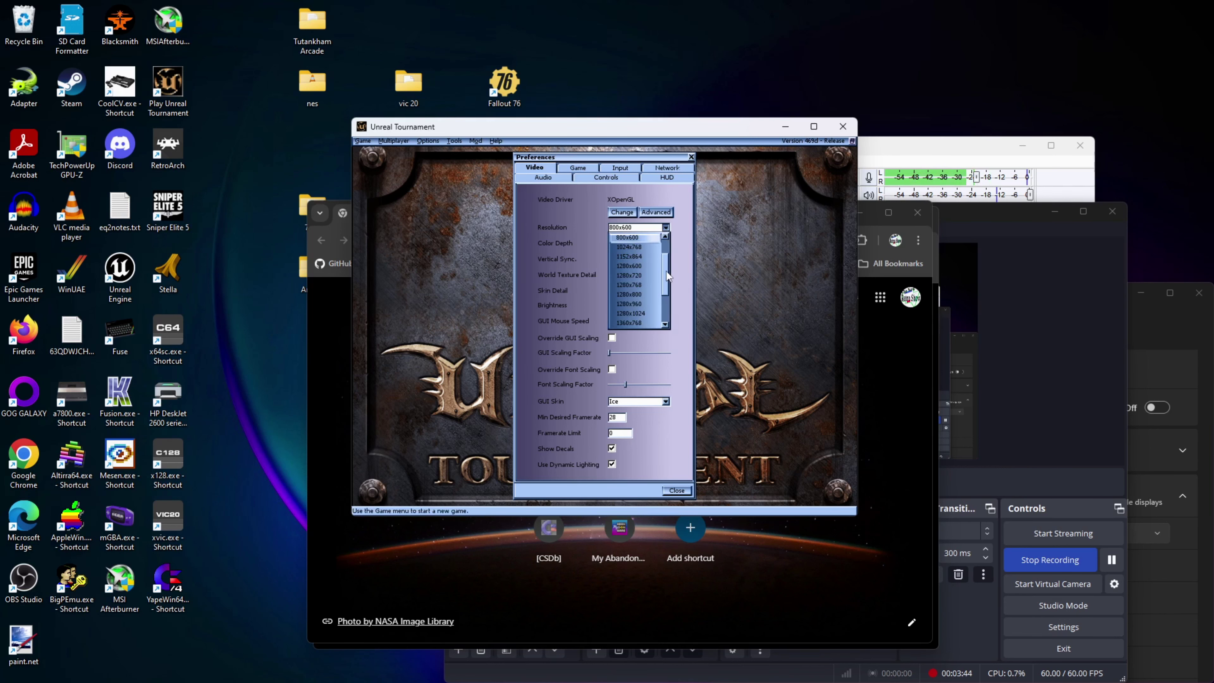
scroll(666, 277, down, 2)
click(654, 323)
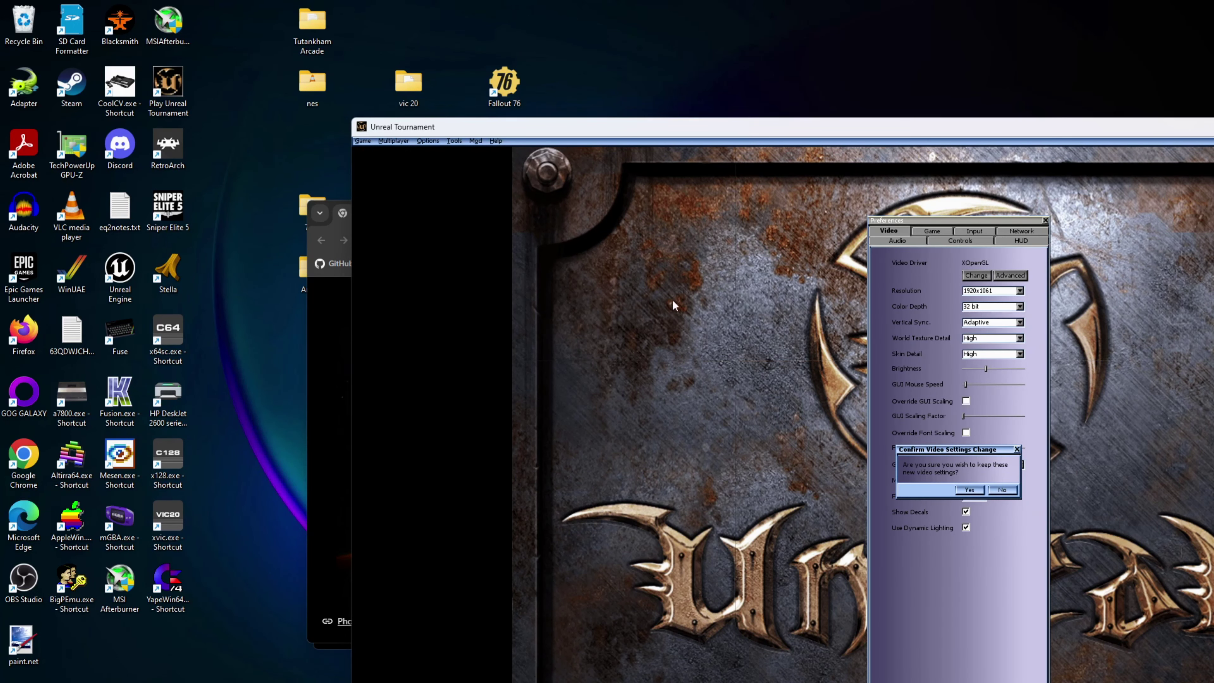
Maximize the game window, reject the new video settings, and dismiss the restore notice.
mouse_move(750, 133)
mouse_down()
mouse_move(613, 90)
mouse_move(611, 1)
mouse_up()
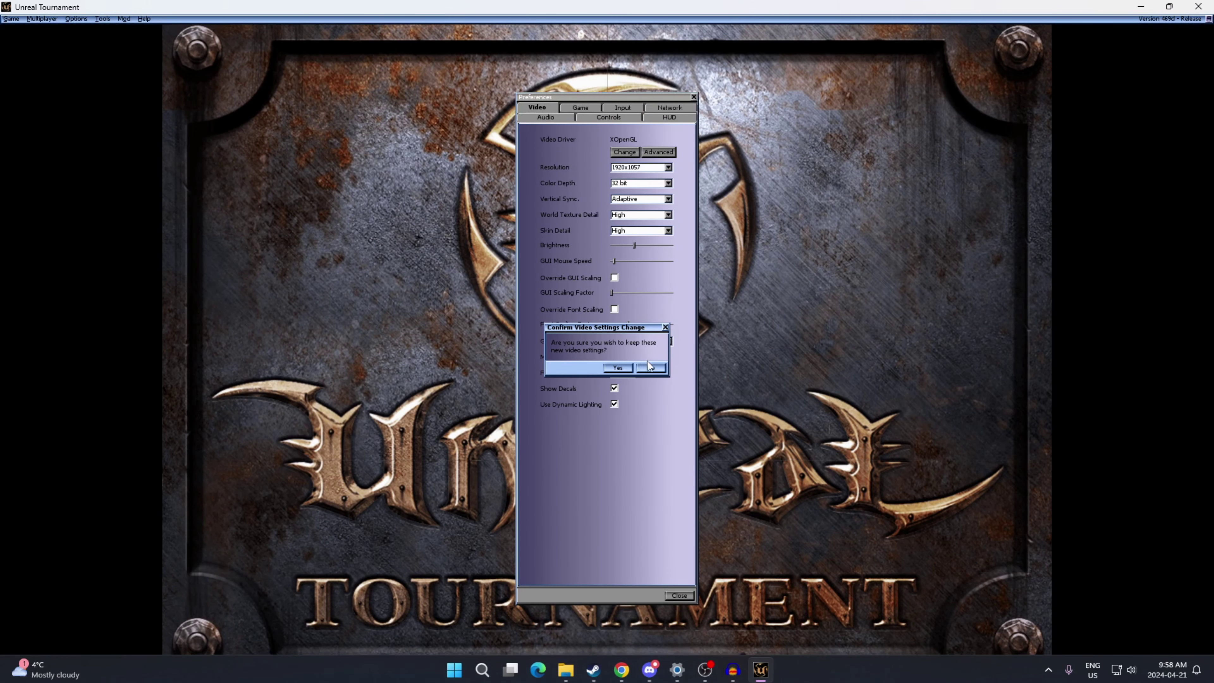
mouse_move(816, 659)
click(643, 364)
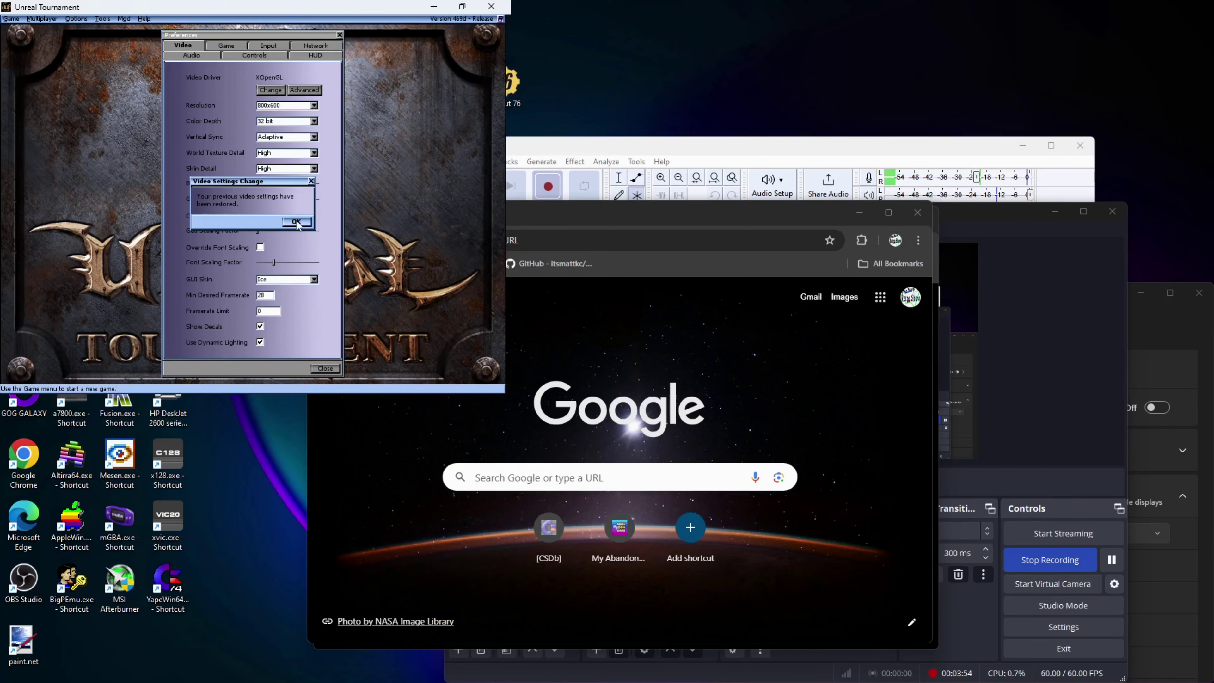
key(Return)
click(1019, 367)
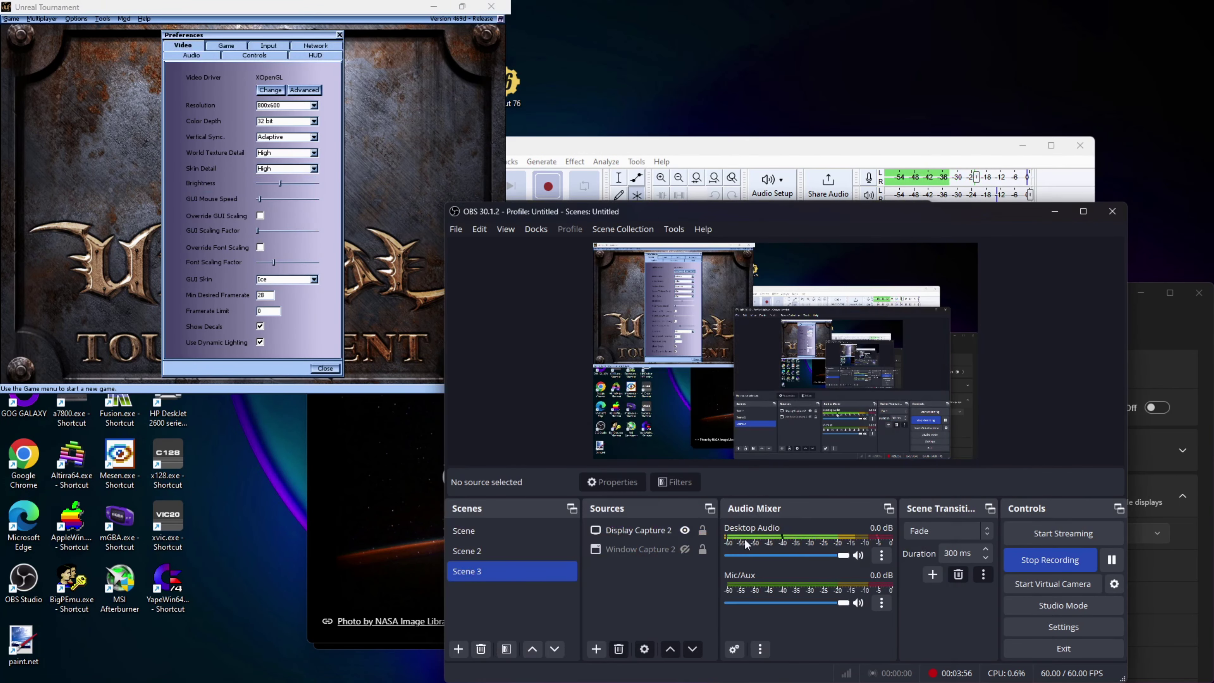
Switch OBS to Scene 3 and start changing UT's video driver.
click(460, 528)
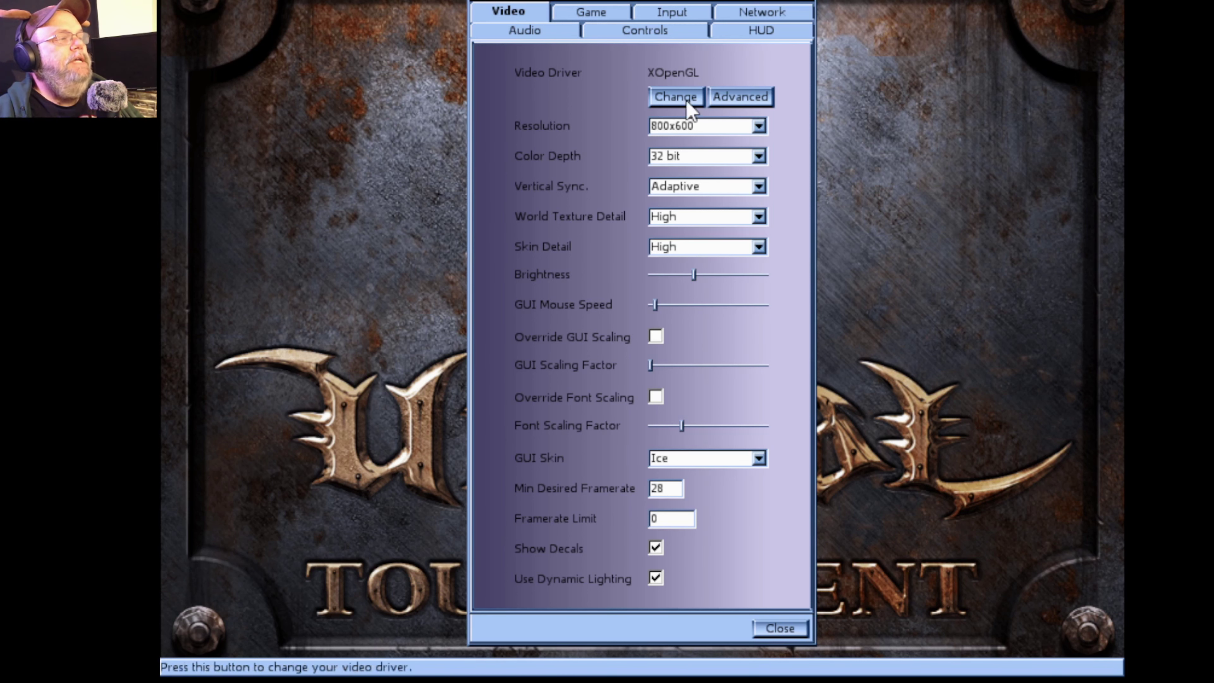
click(674, 98)
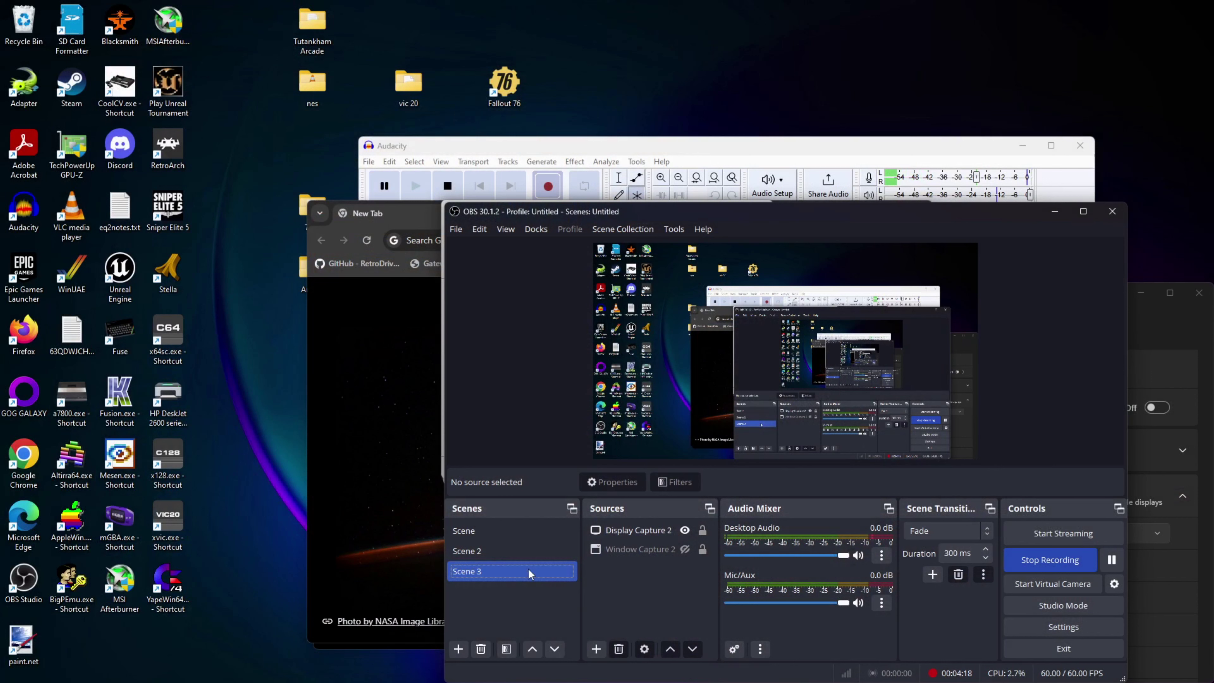
Add a Window Capture 3 source for UnrealTournament.exe and reposition it in the preview.
click(644, 584)
right_click(643, 584)
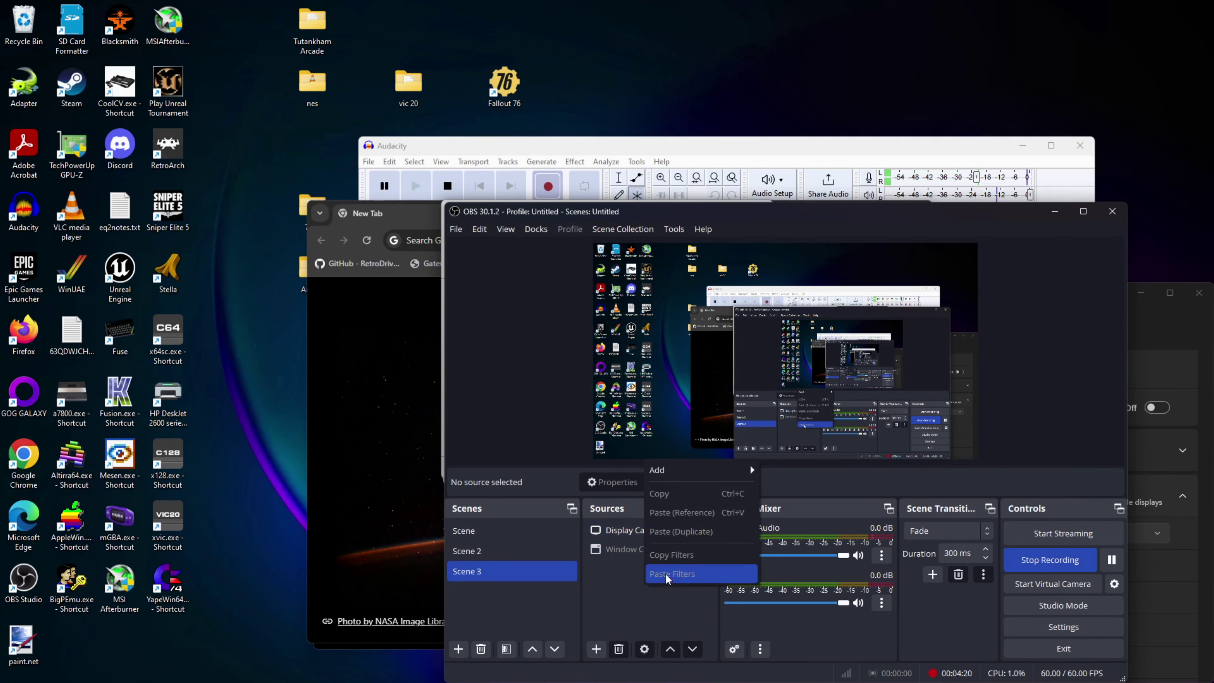
mouse_move(748, 469)
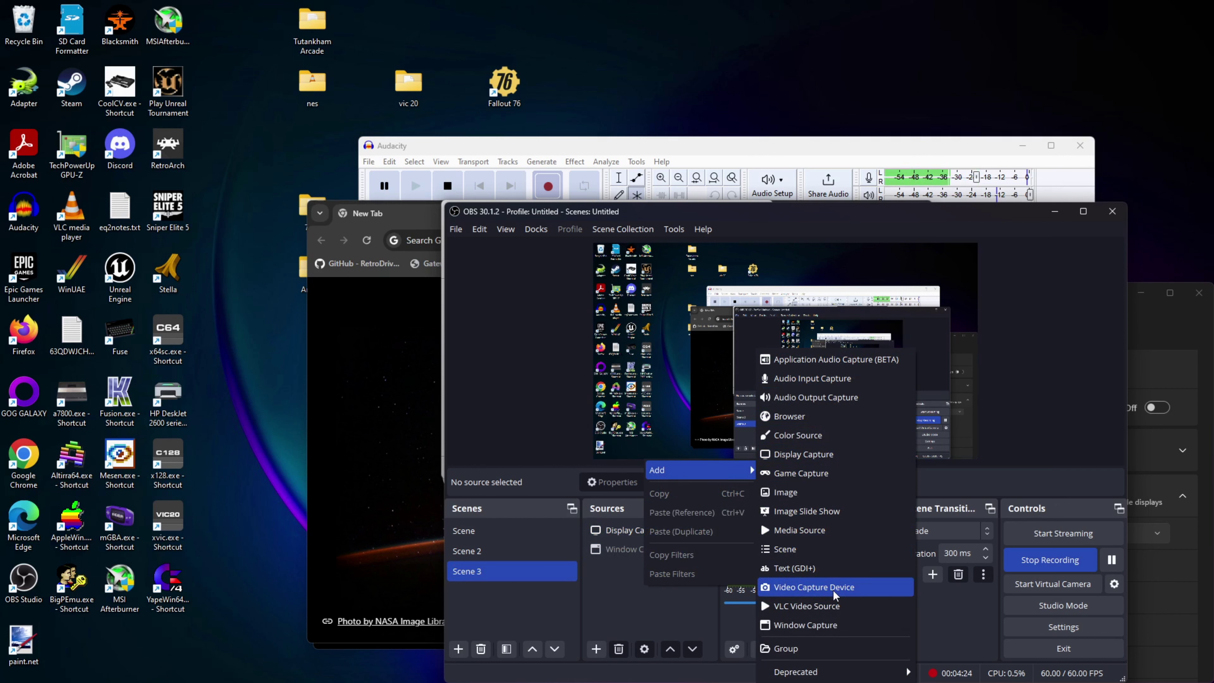
click(827, 622)
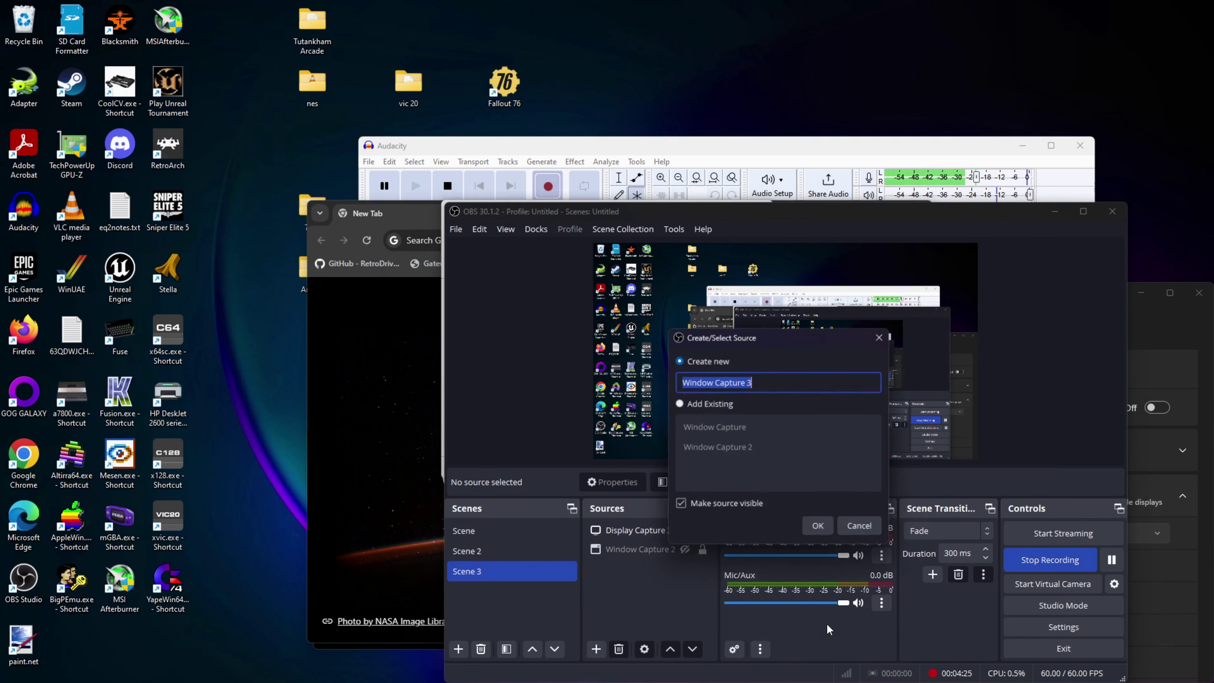
click(819, 526)
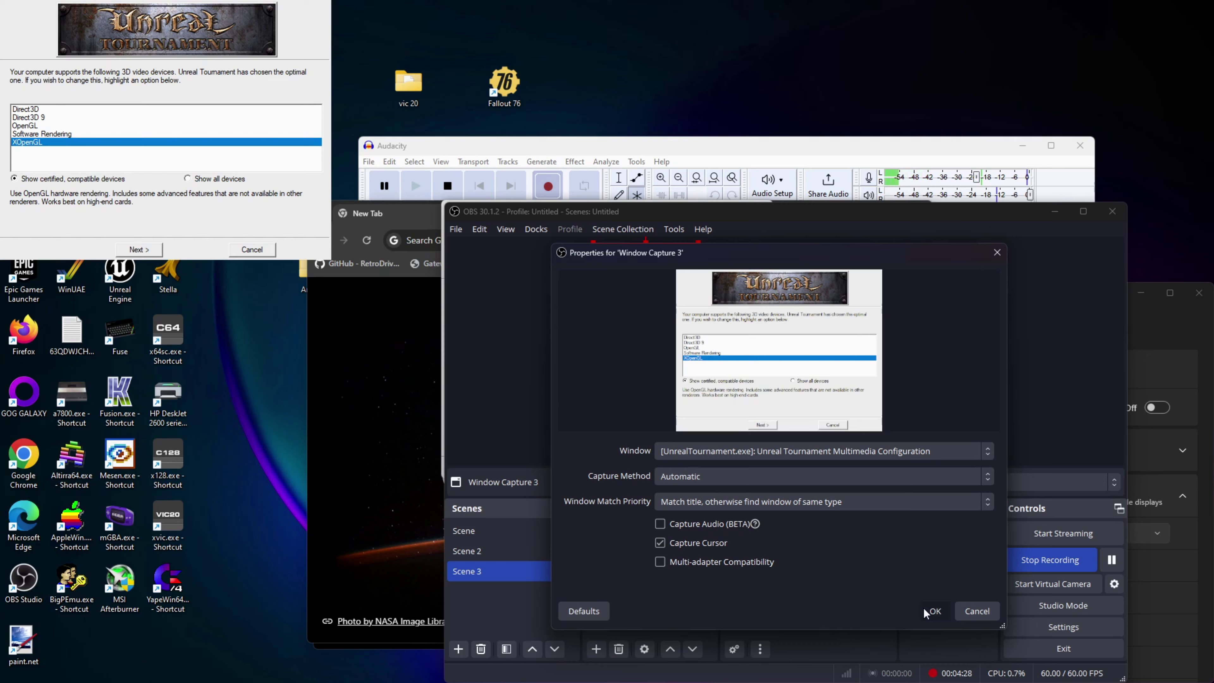
click(935, 611)
mouse_move(646, 287)
mouse_down()
mouse_move(730, 392)
mouse_move(825, 402)
mouse_up()
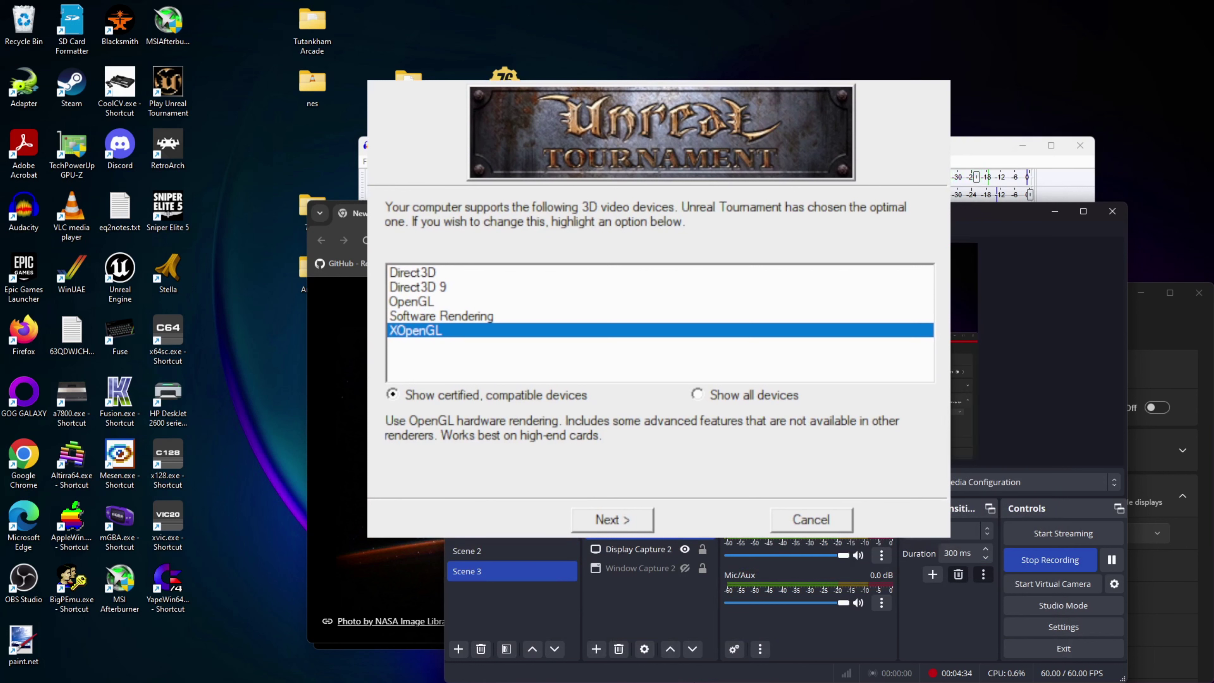
In the setup wizard, keep XOpenGL and accept the mouse input and detail pages.
mouse_move(730, 672)
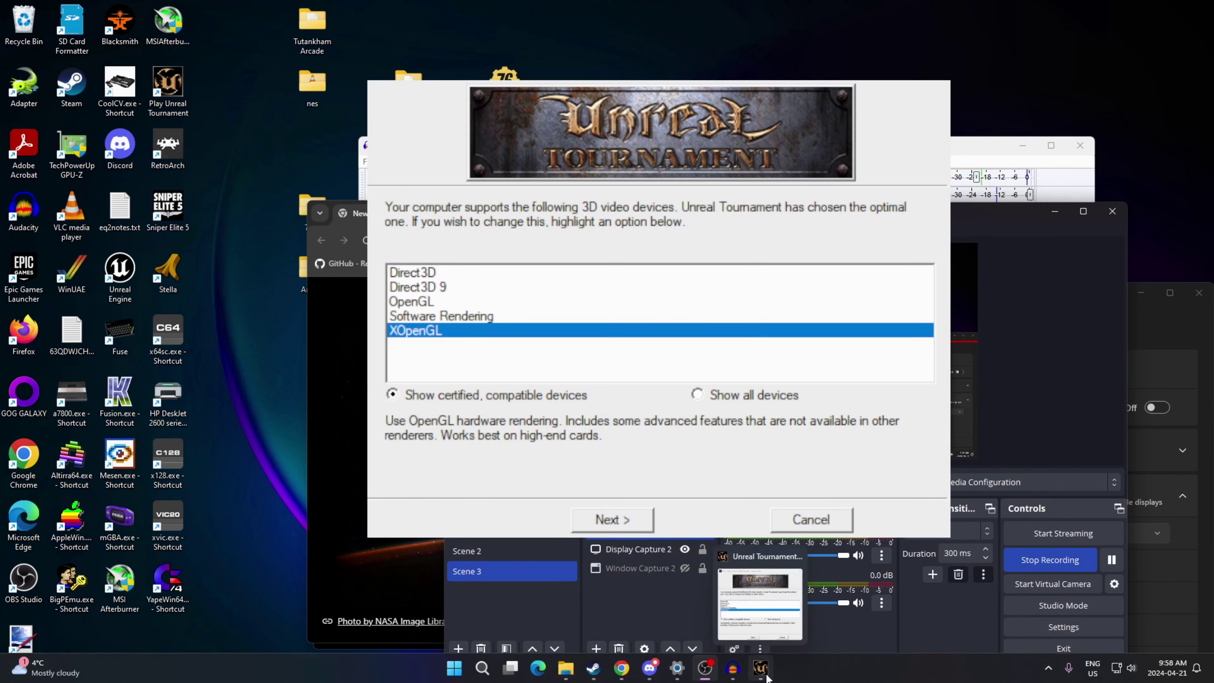
click(761, 669)
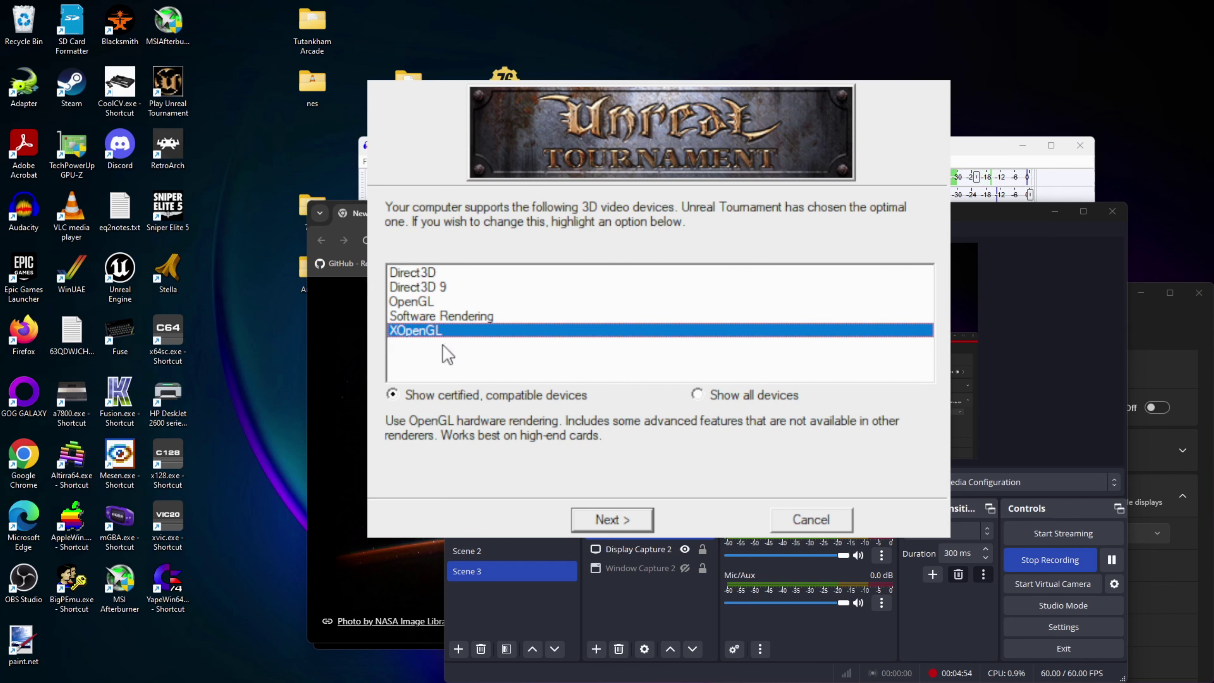
click(650, 522)
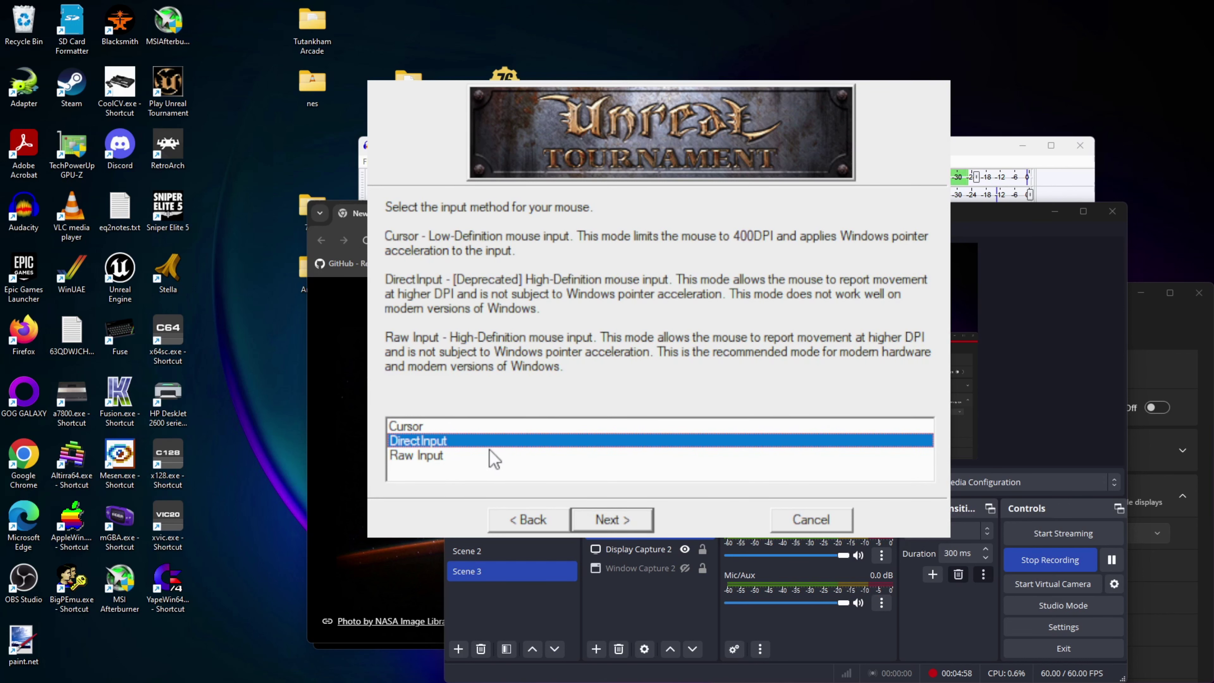
click(624, 524)
click(624, 523)
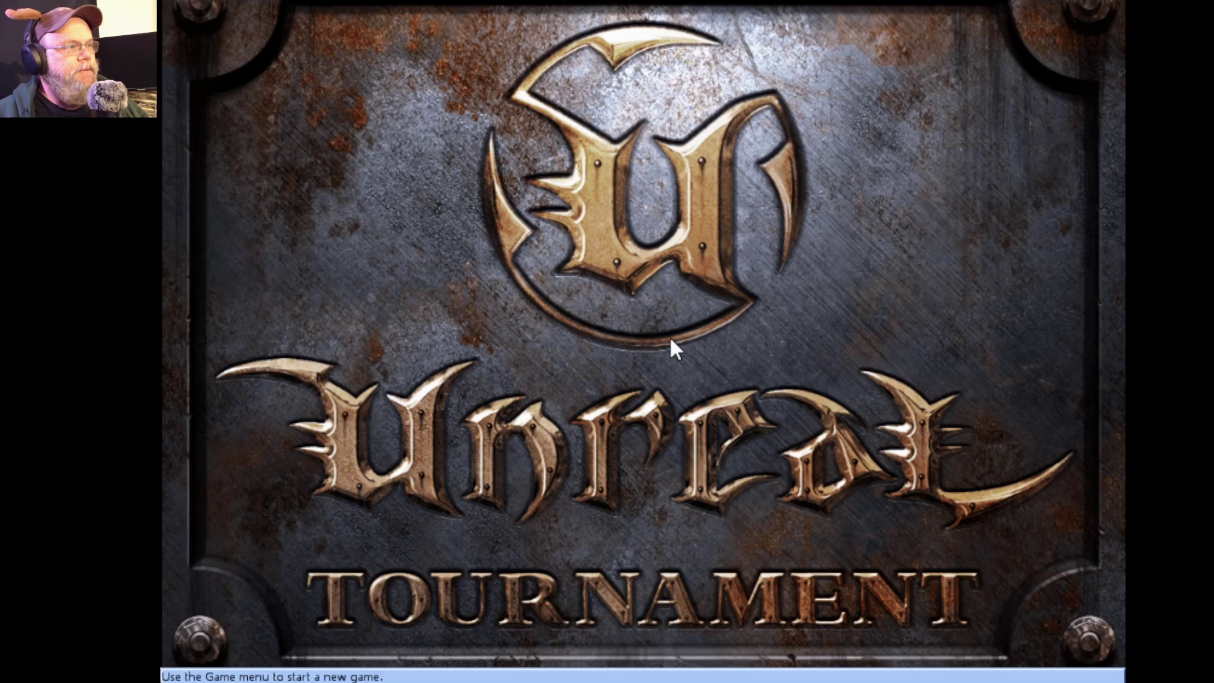
Open the Options menu from the Unreal Tournament title screen's menu bar.
click(294, 3)
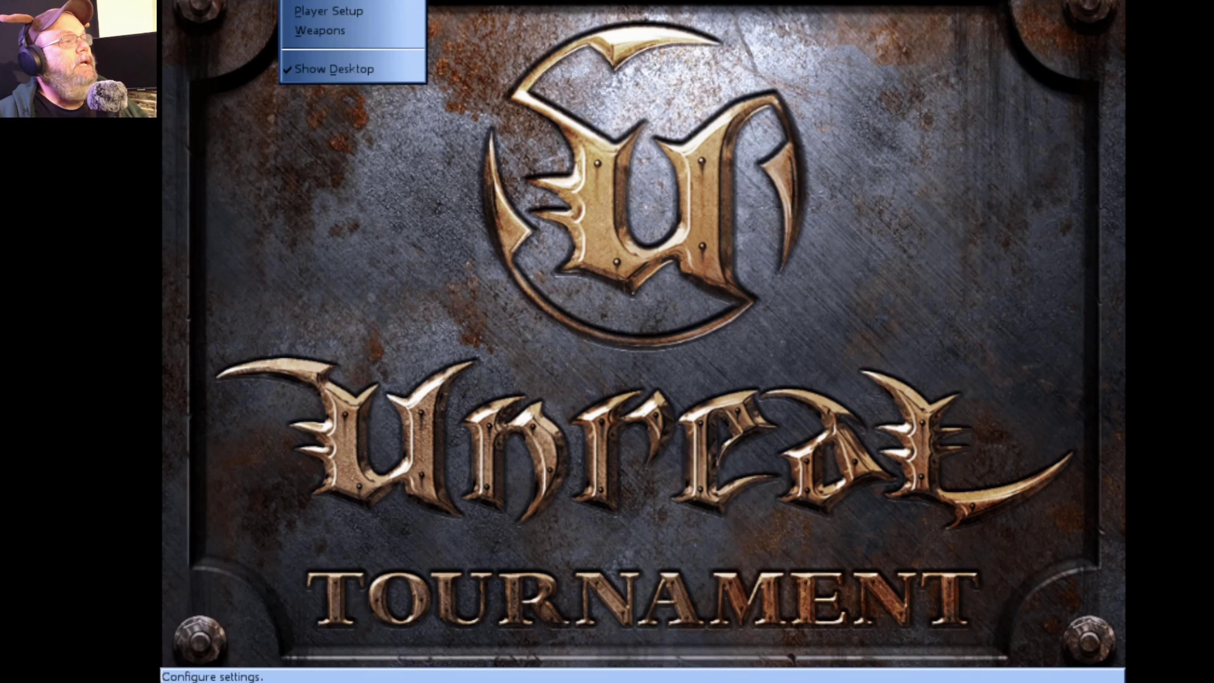
Open Preferences on the Controls tab and scroll through the bindings list.
click(316, 2)
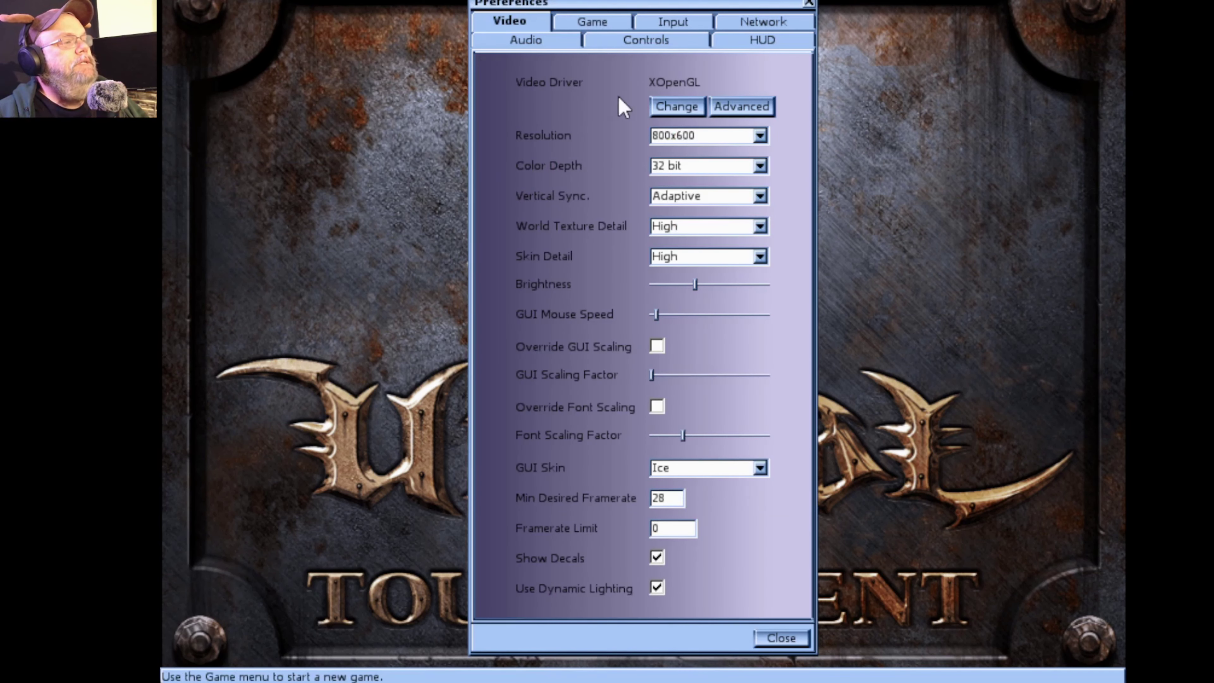
click(623, 46)
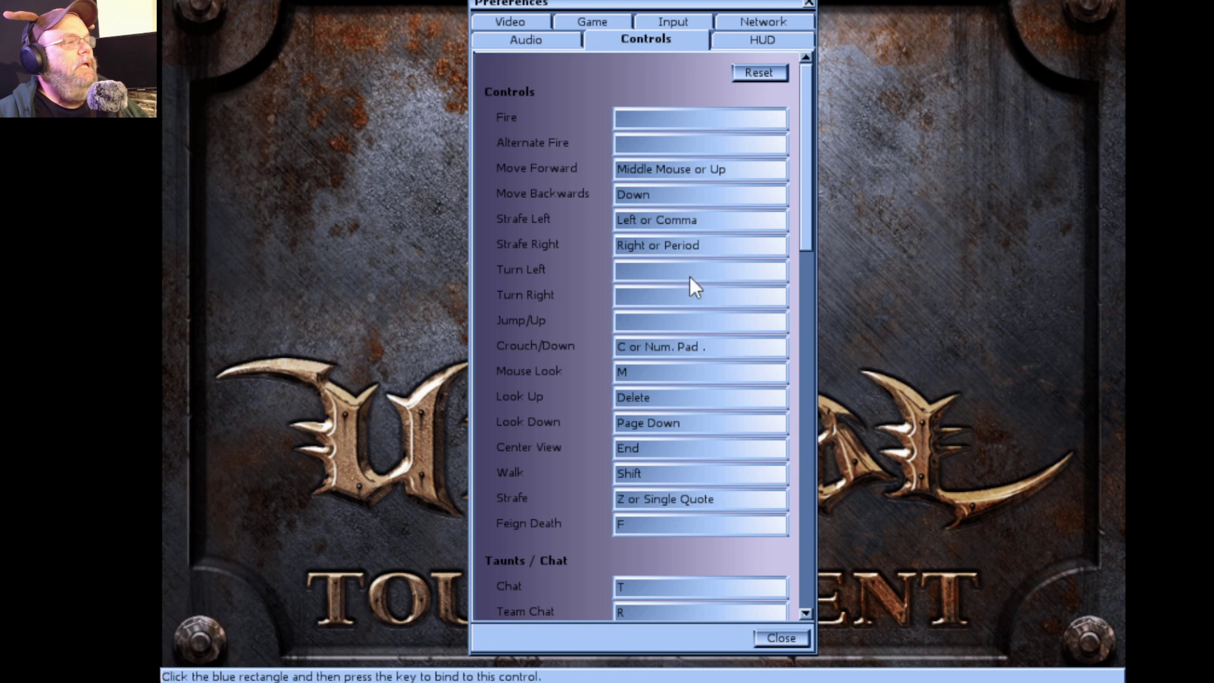
scroll(717, 453, down, 5)
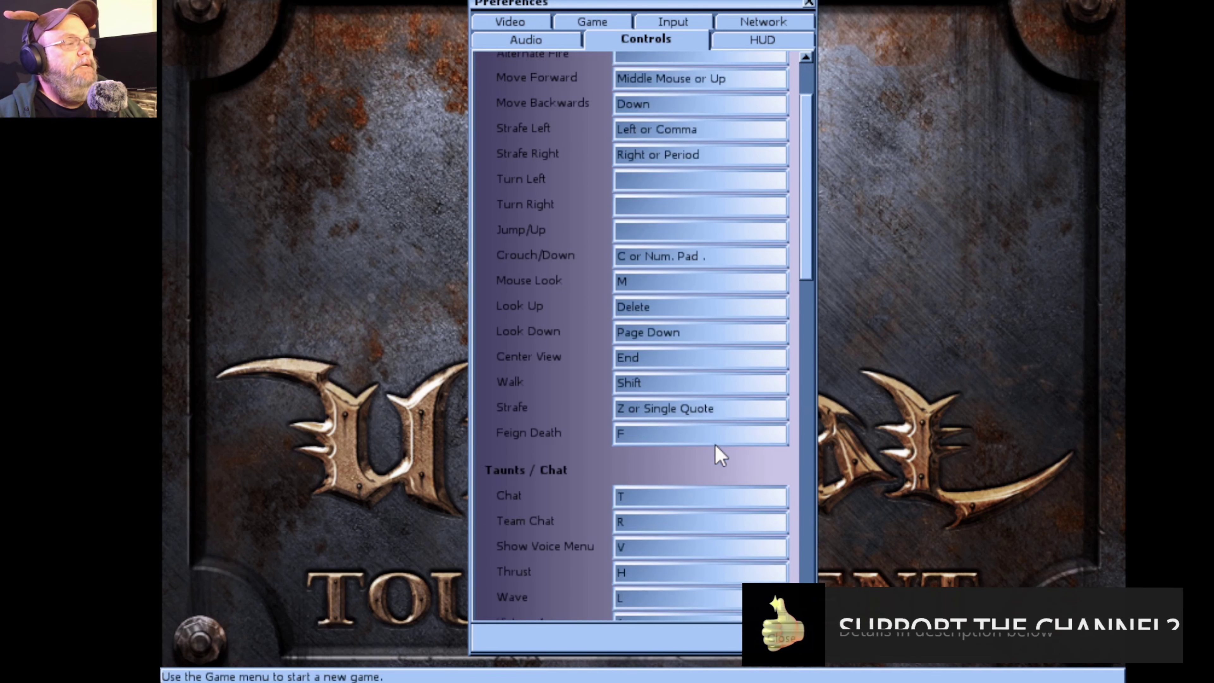
scroll(718, 454, down, 5)
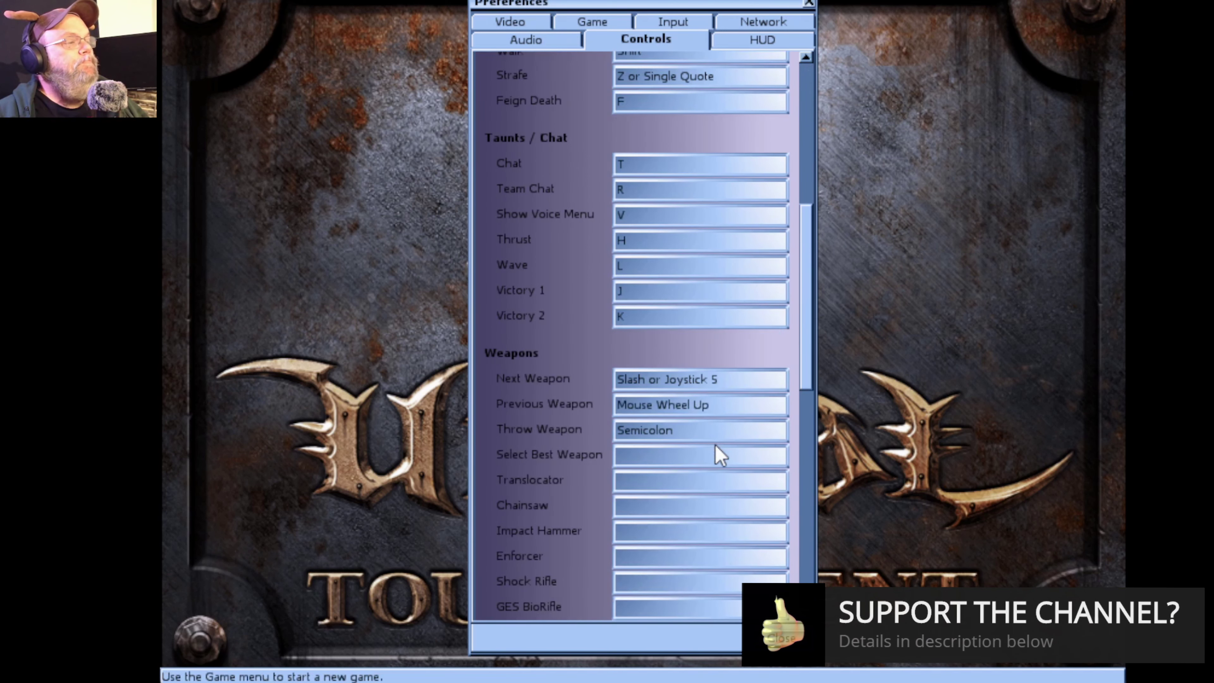
scroll(718, 454, up, 3)
scroll(719, 455, up, 5)
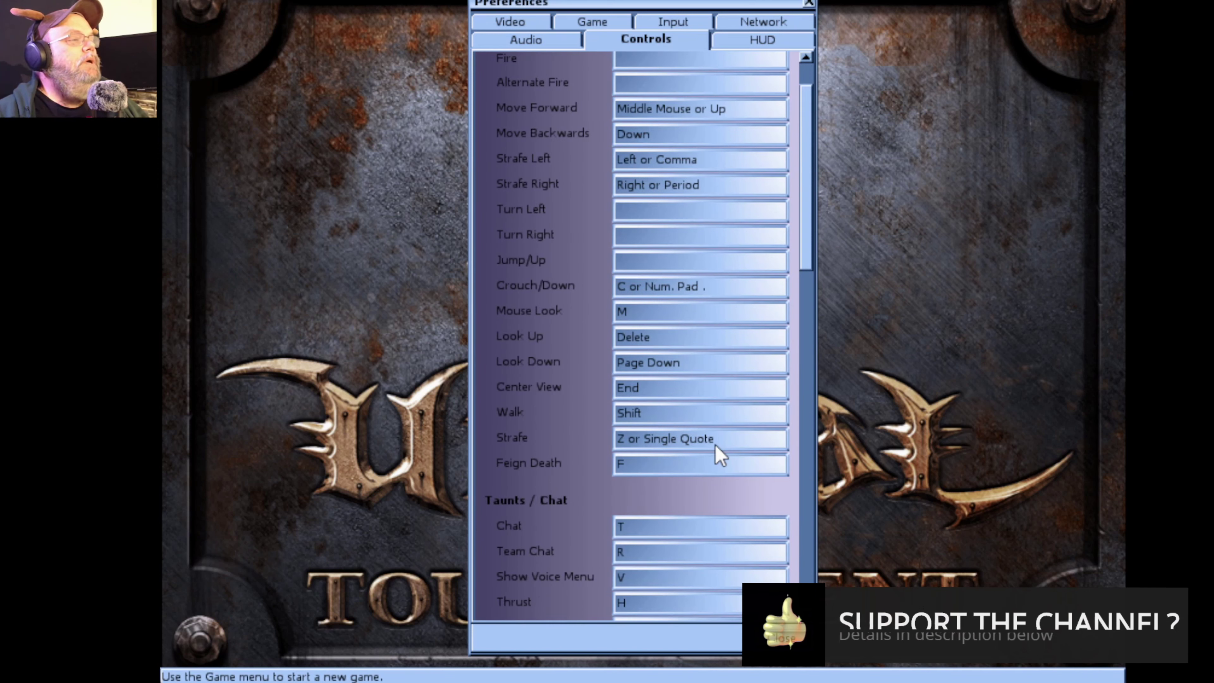
scroll(720, 455, up, 2)
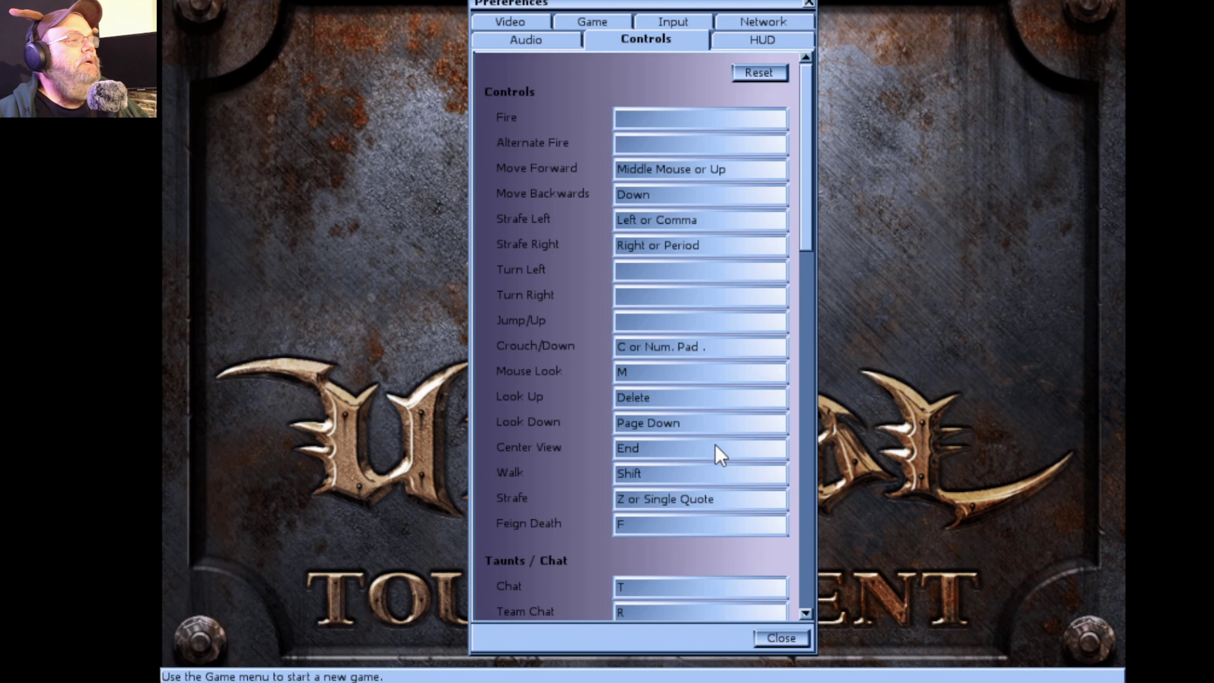
Bind Strafe Left to A, Strafe Right to D and Move Forward to W.
click(681, 229)
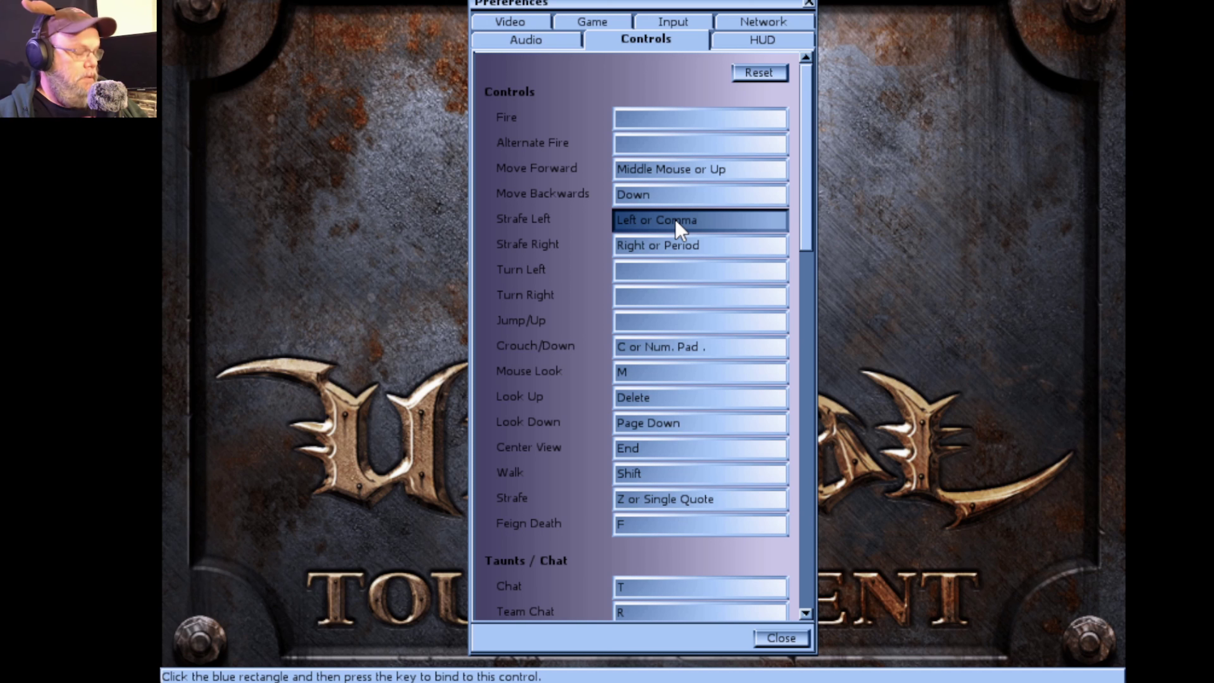
key(a)
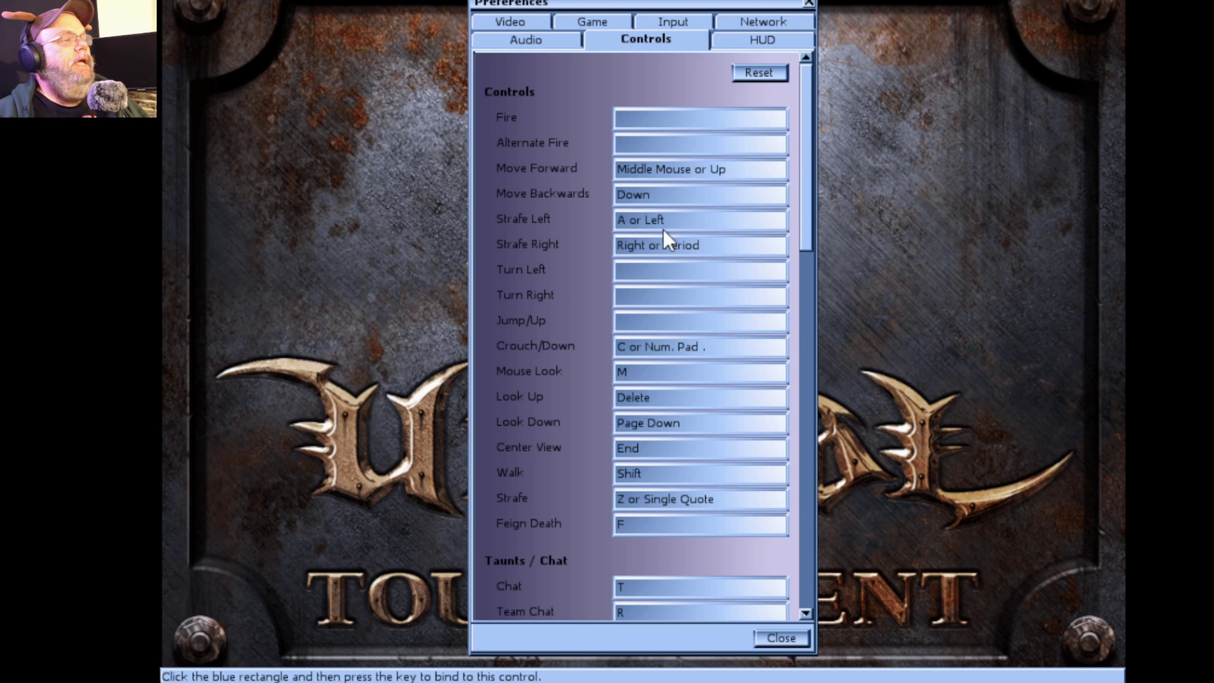
click(655, 245)
key(d)
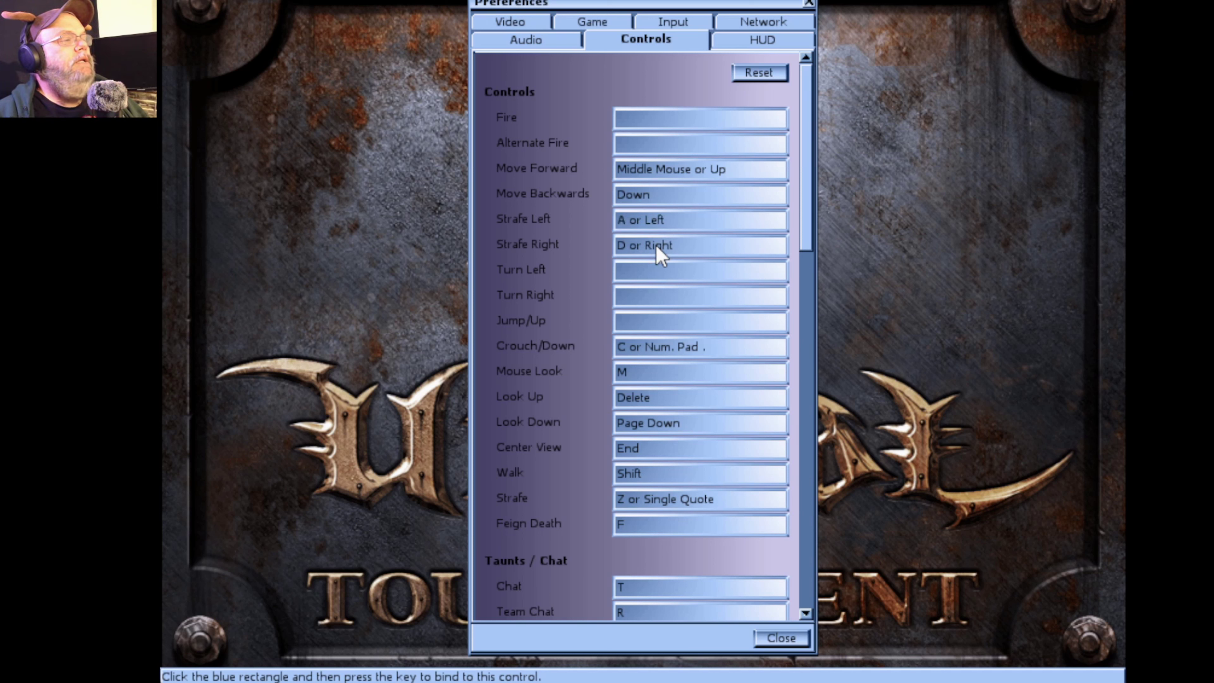
click(676, 171)
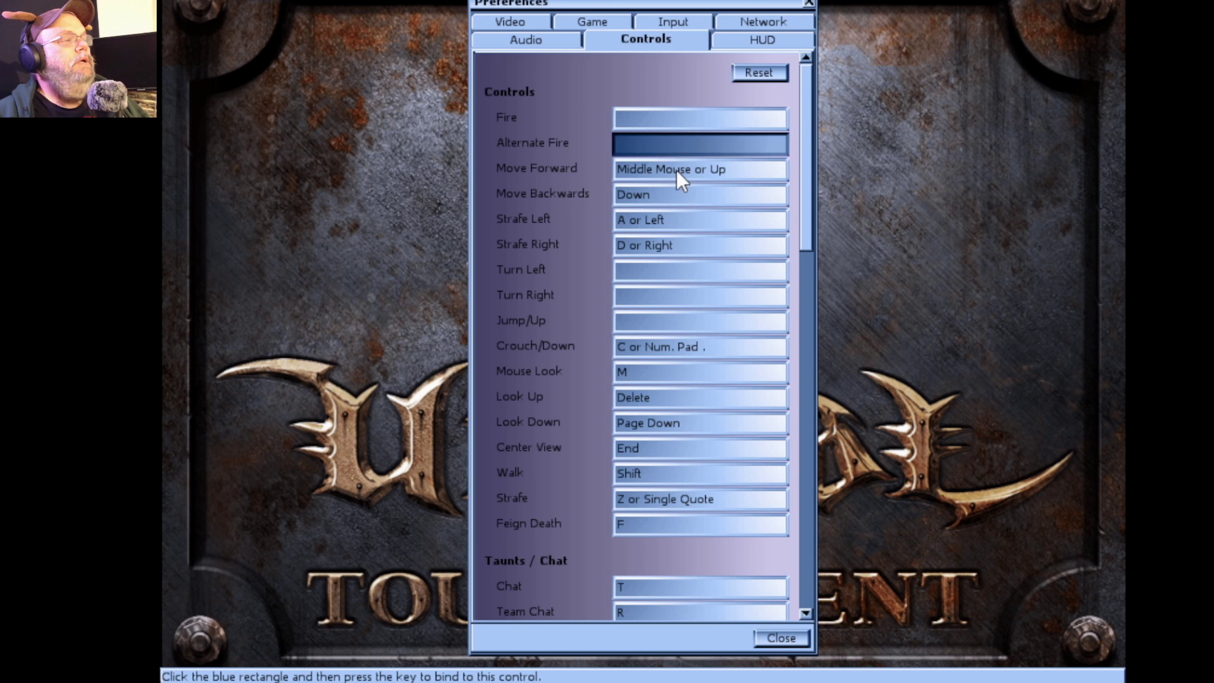
key(w)
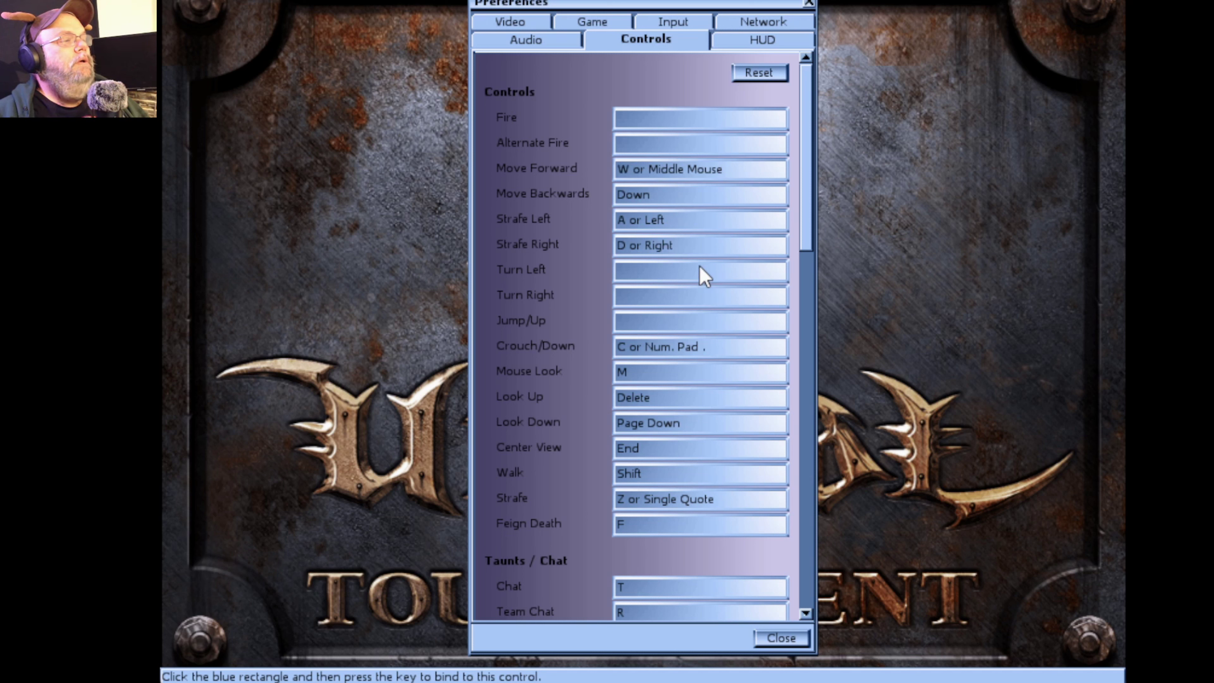
Close Preferences and bring up the UT Servers list in Find Internet Games.
click(801, 643)
click(246, 2)
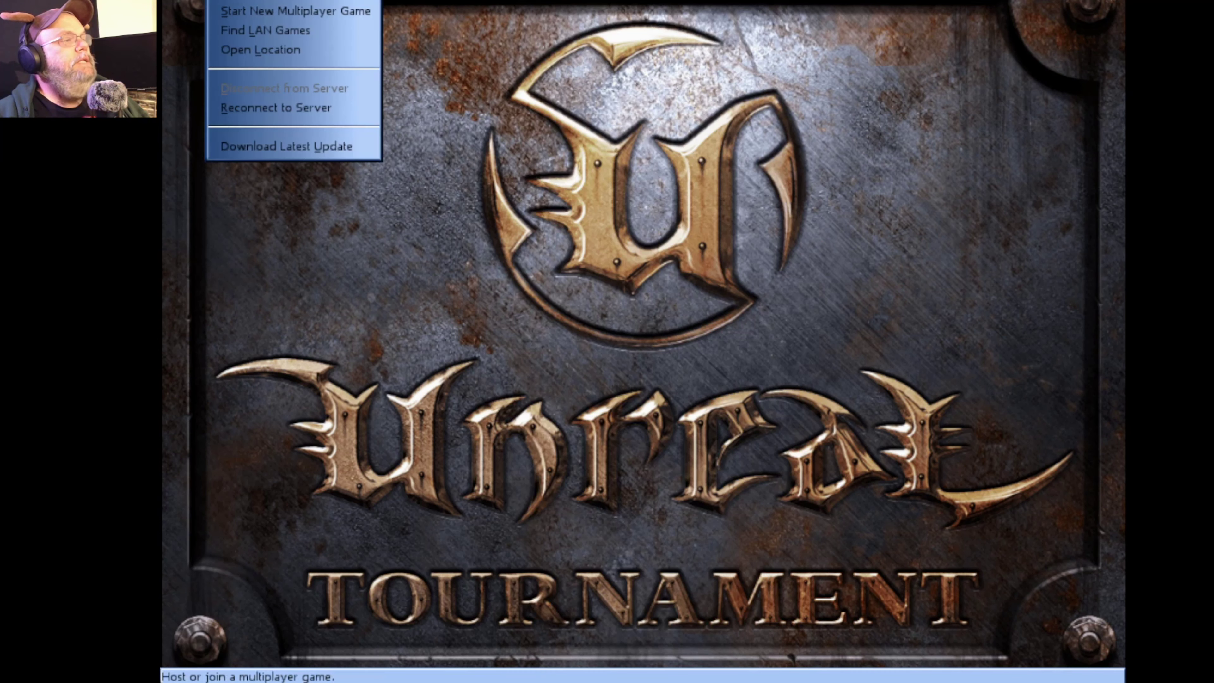
click(248, 2)
click(340, 27)
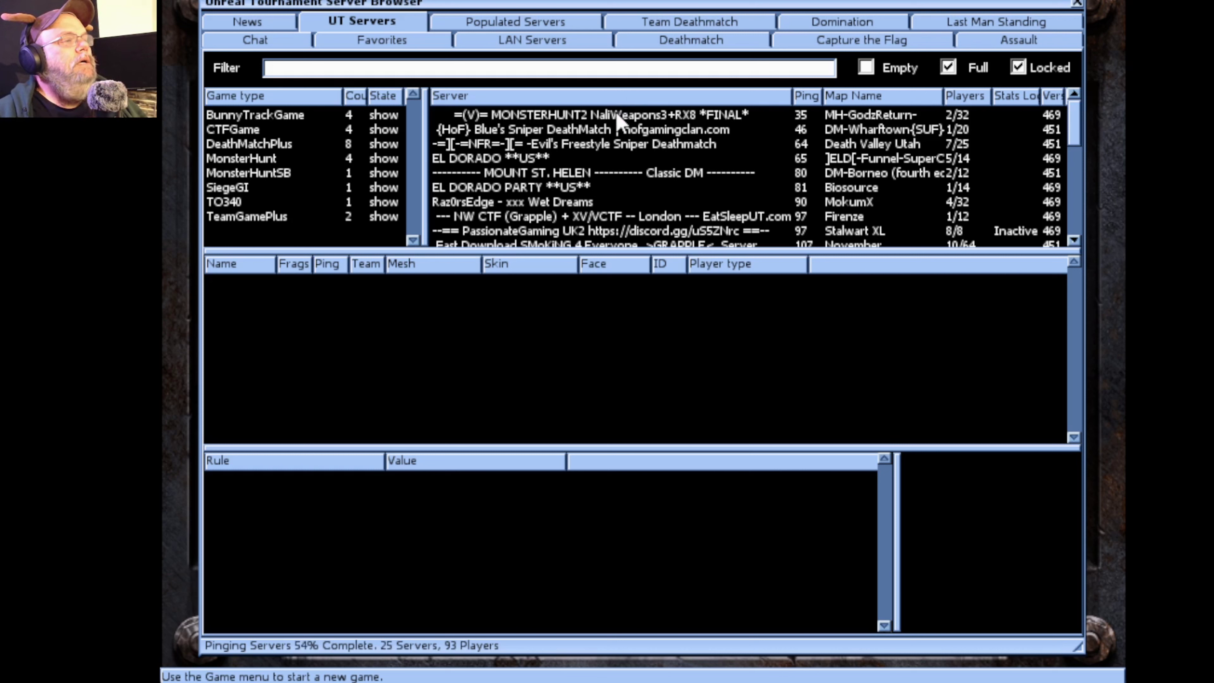
Sort the servers by Players, busiest first, and try joining the top server.
click(875, 101)
click(970, 98)
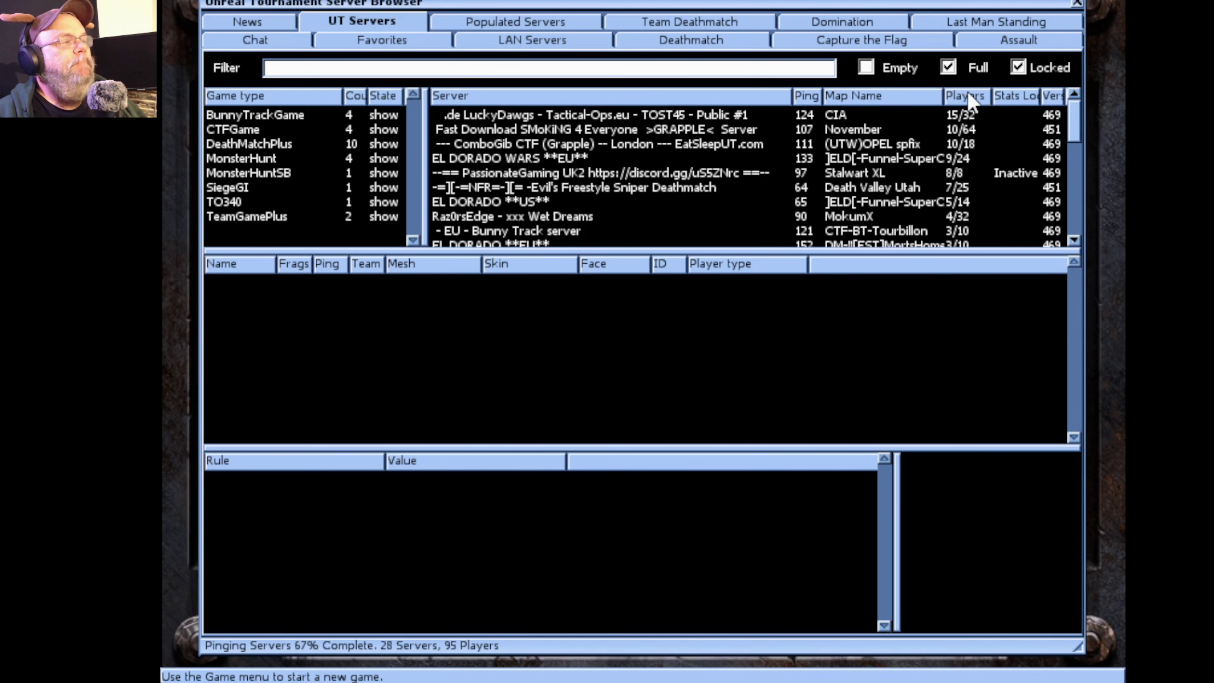
double_click(615, 129)
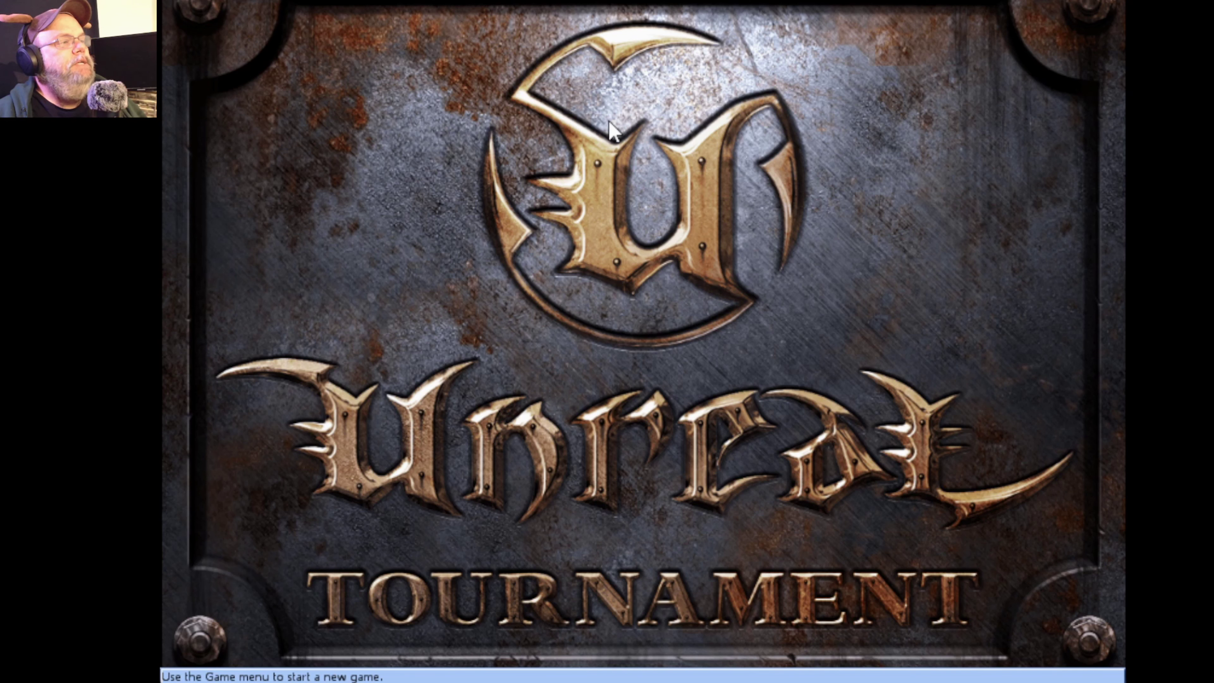
Reopen the server browser, join EL DORADO WARS EU, then cancel its map download.
click(277, 3)
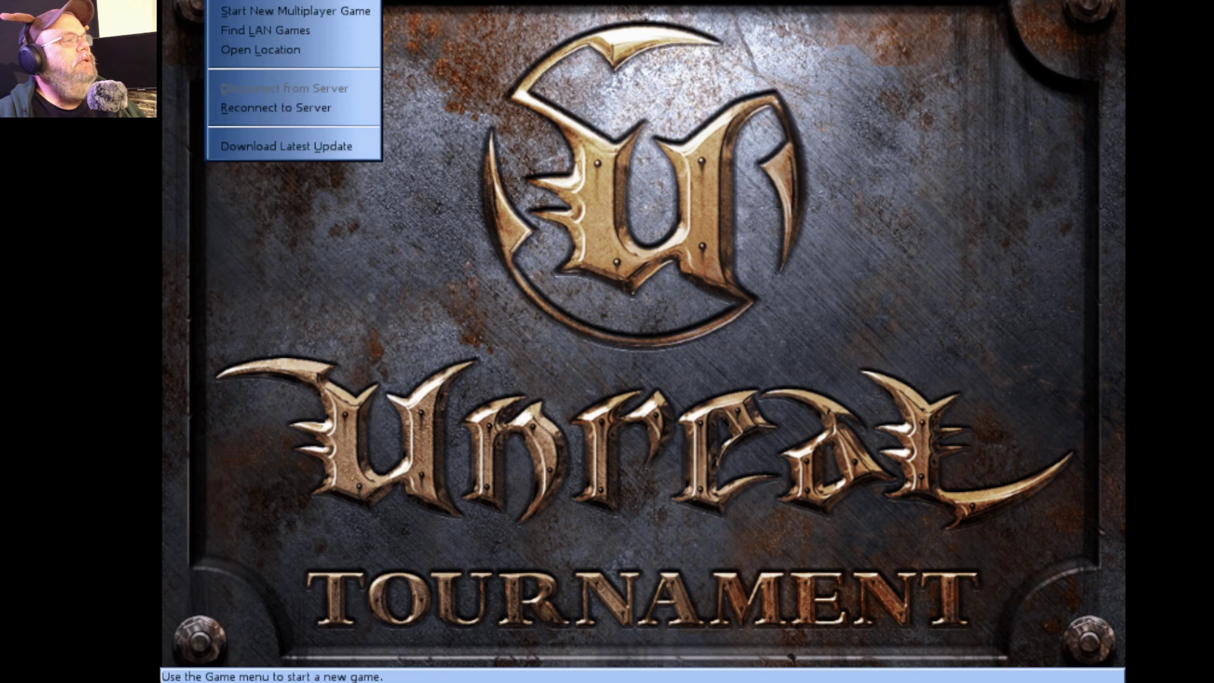
click(257, 2)
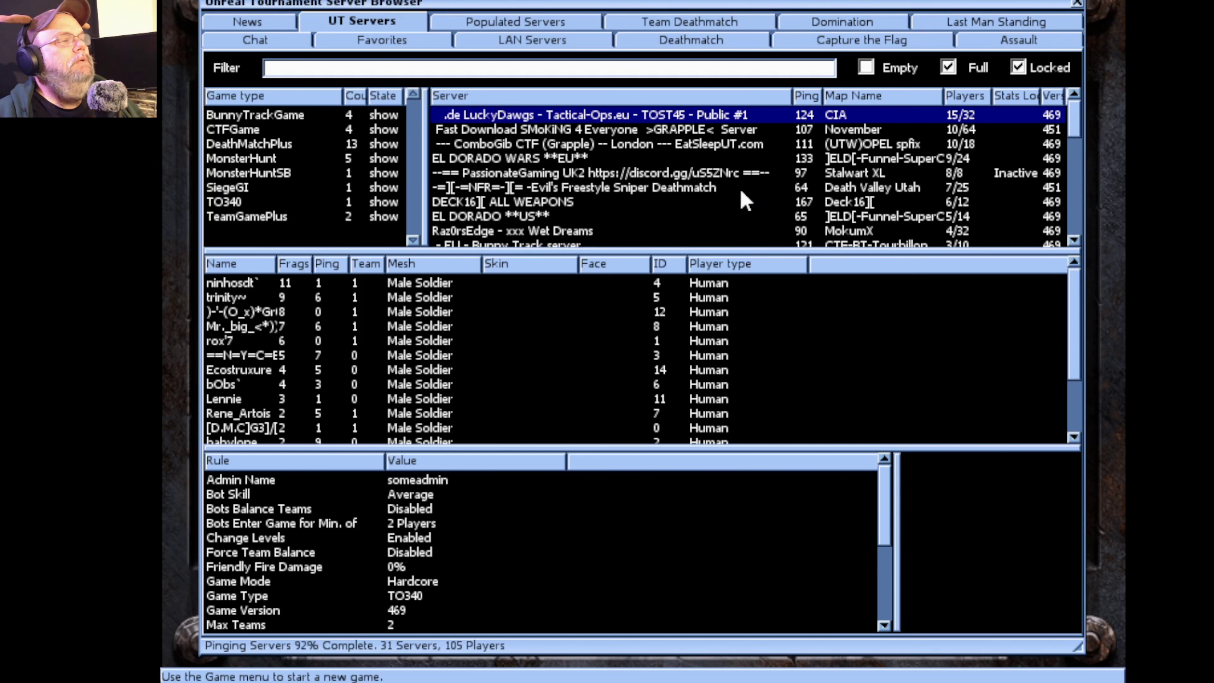
click(572, 159)
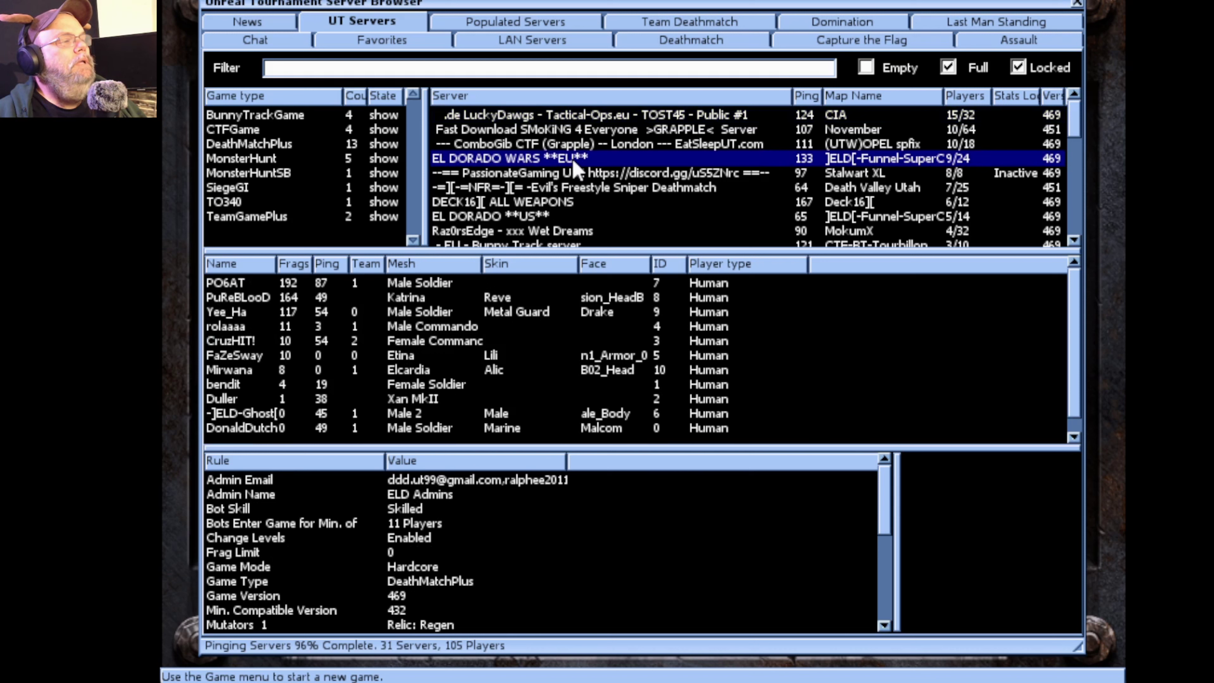
double_click(574, 161)
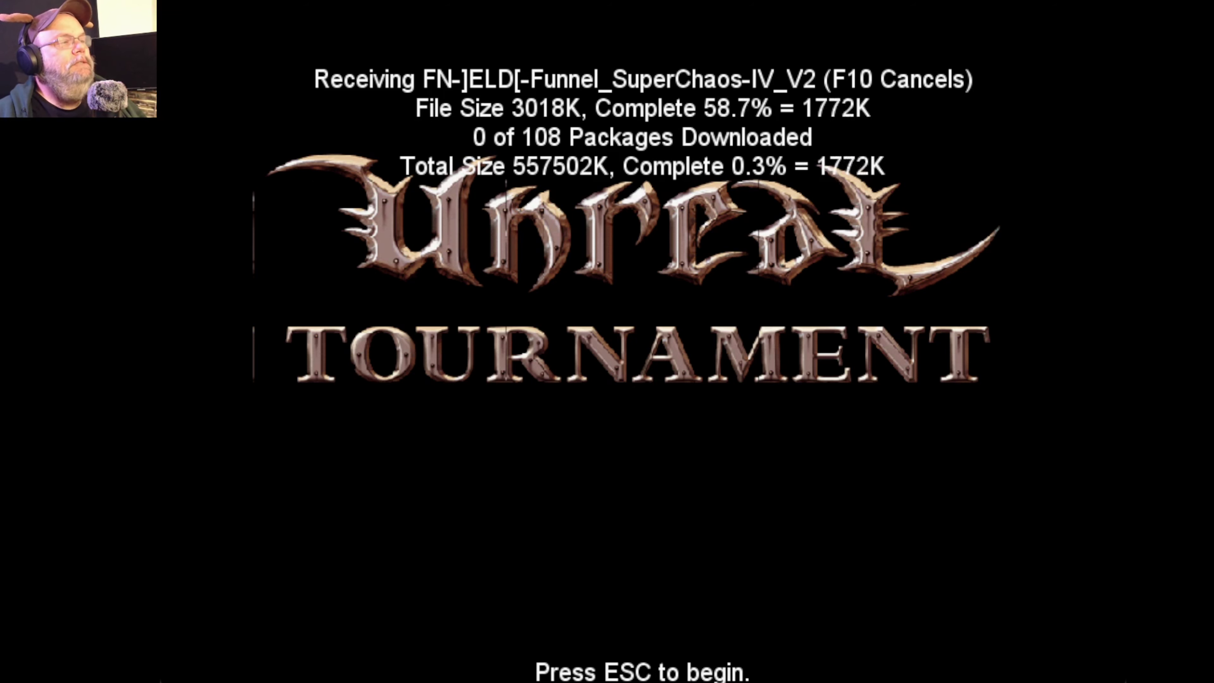
key(F10)
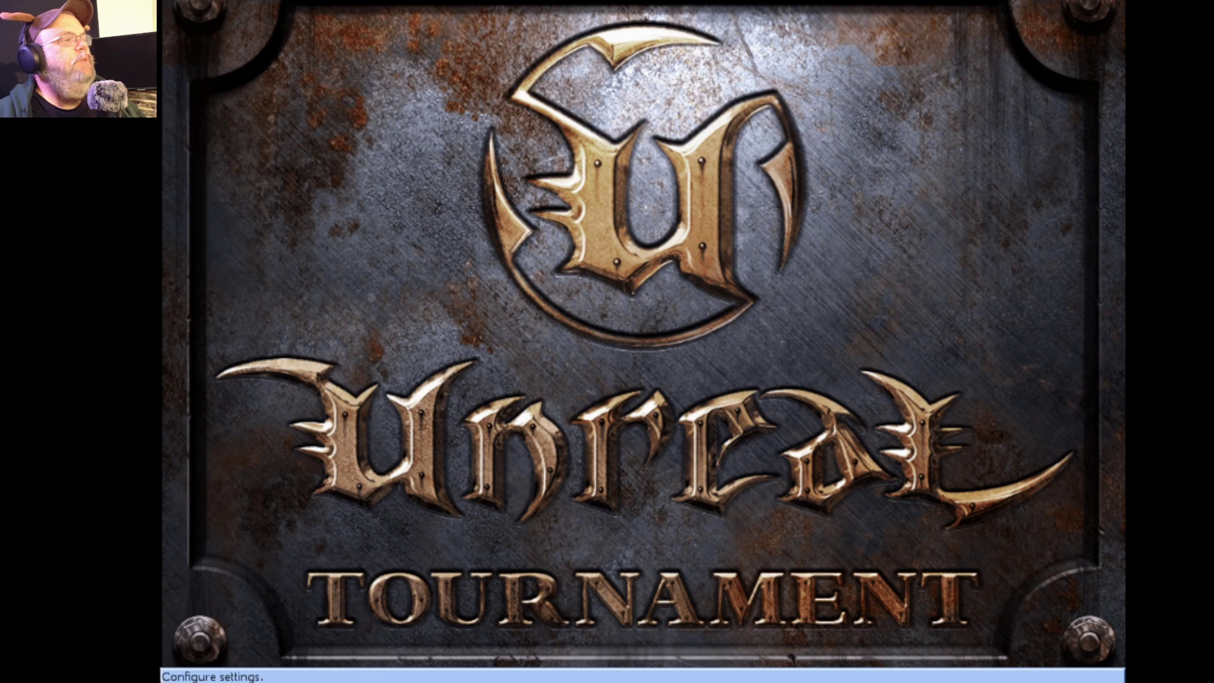
Bring the server list back and join the EL DORADO US server.
click(282, 5)
click(282, 13)
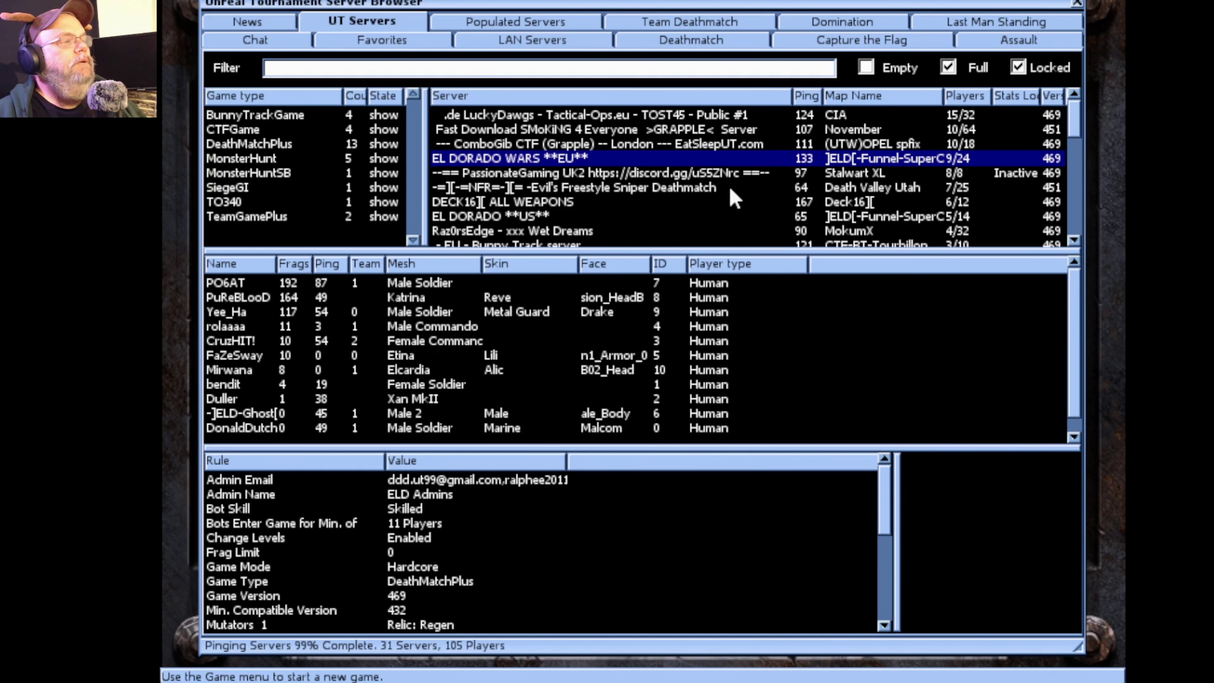
scroll(621, 191, down, 1)
click(548, 201)
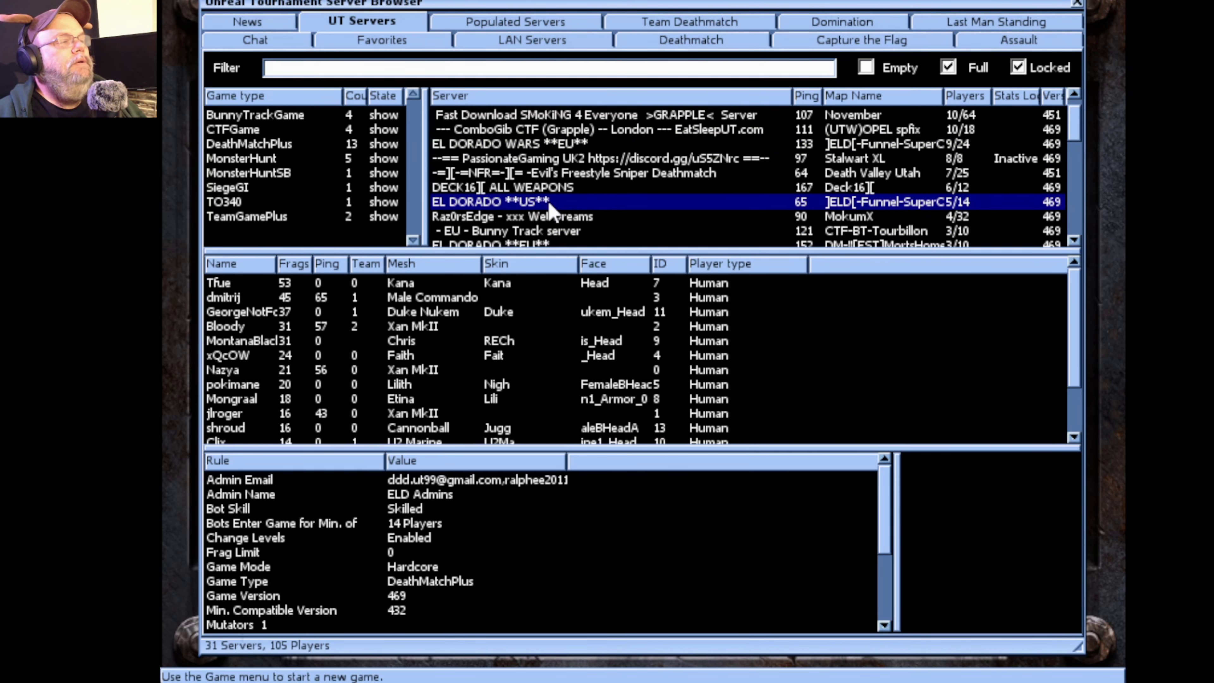
double_click(548, 201)
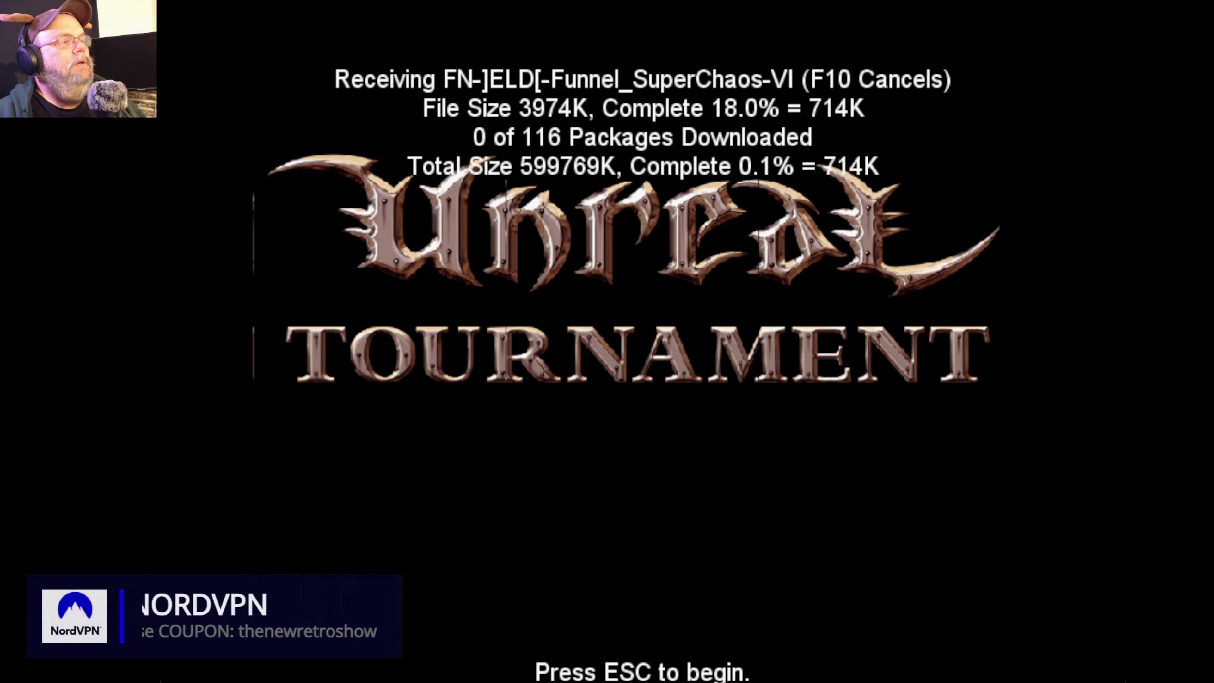
Cancel the download, reopen the server list and inspect PassionateGaming UK2 and Monster Mayhem details.
key(Escape)
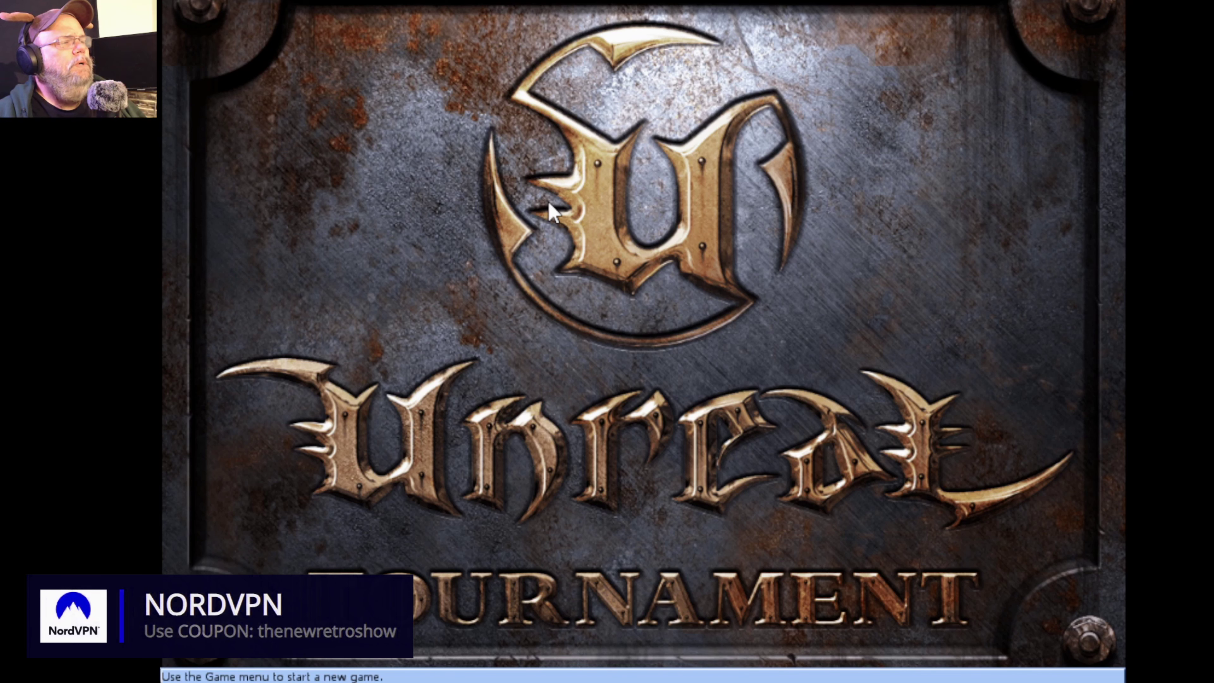
click(213, 4)
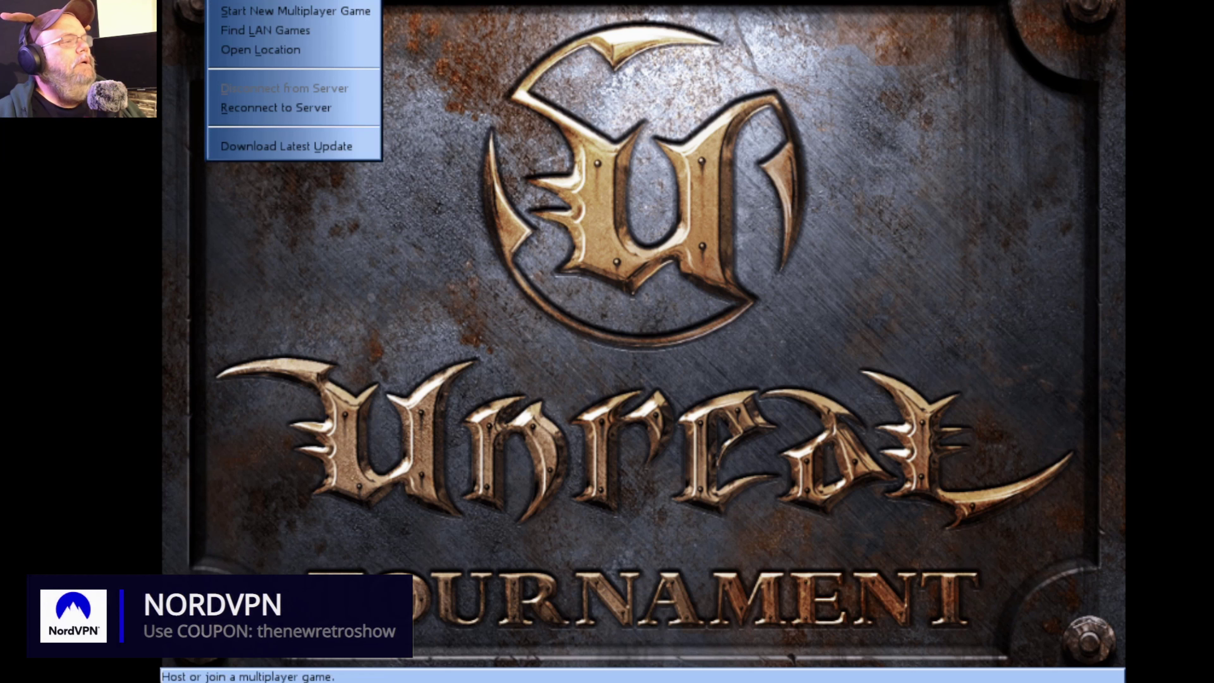
click(252, 3)
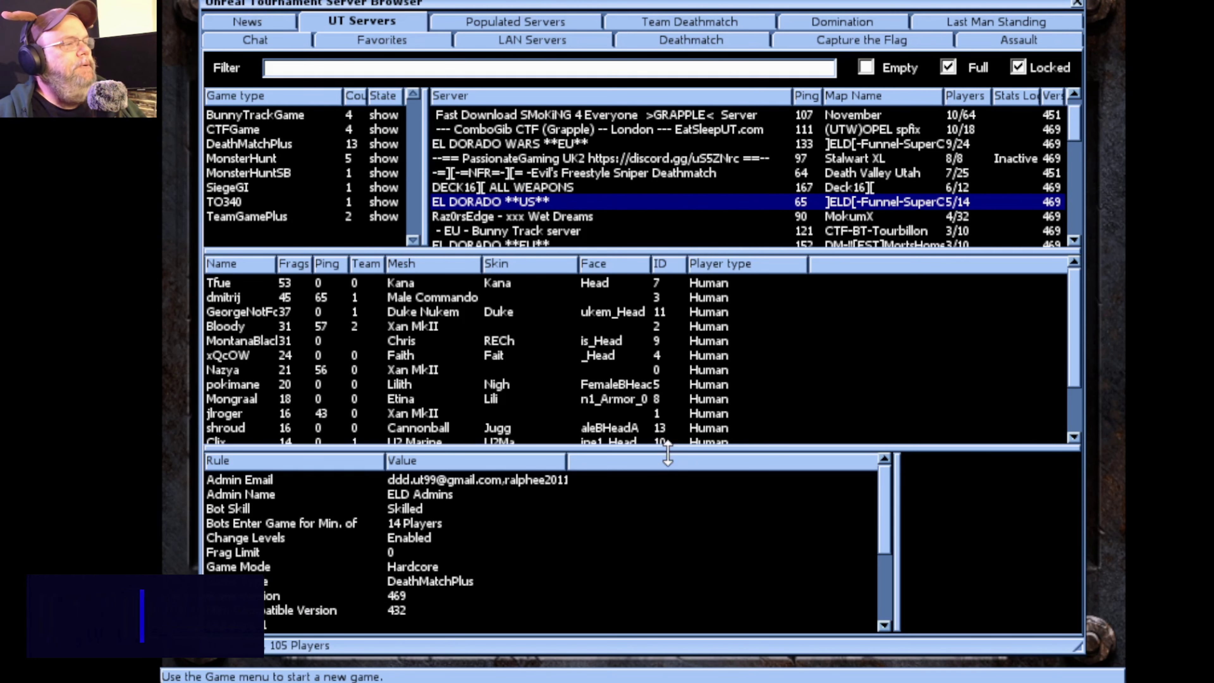
click(848, 158)
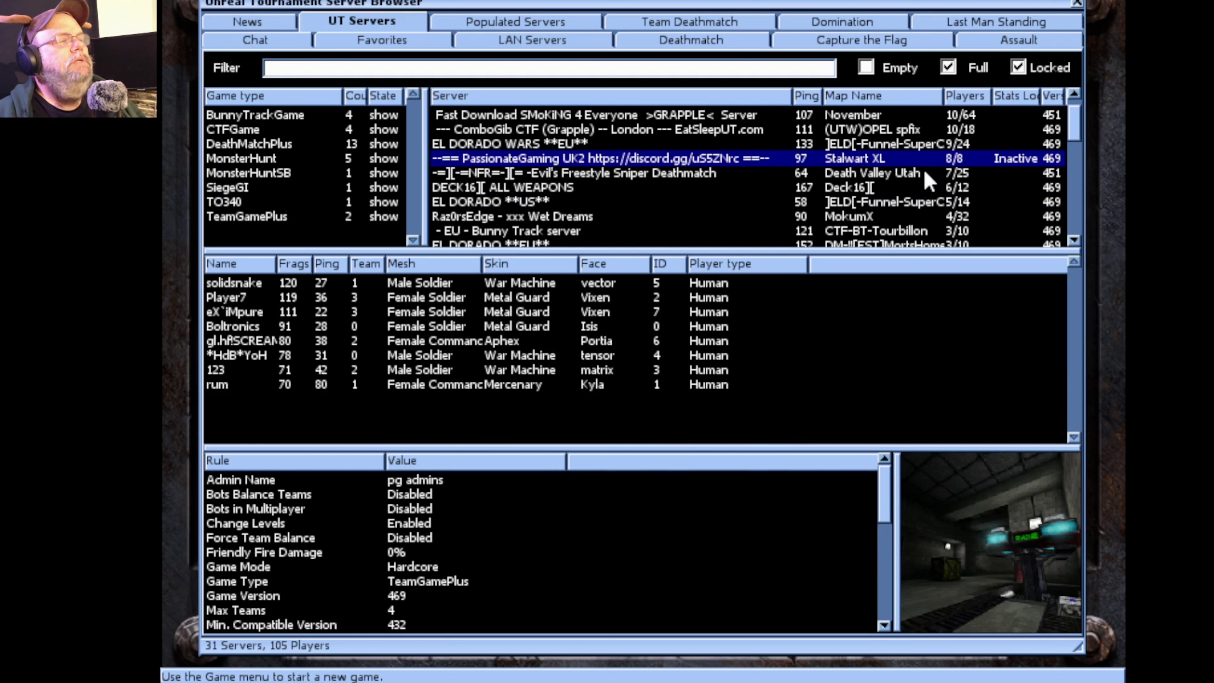
scroll(927, 181, down, 3)
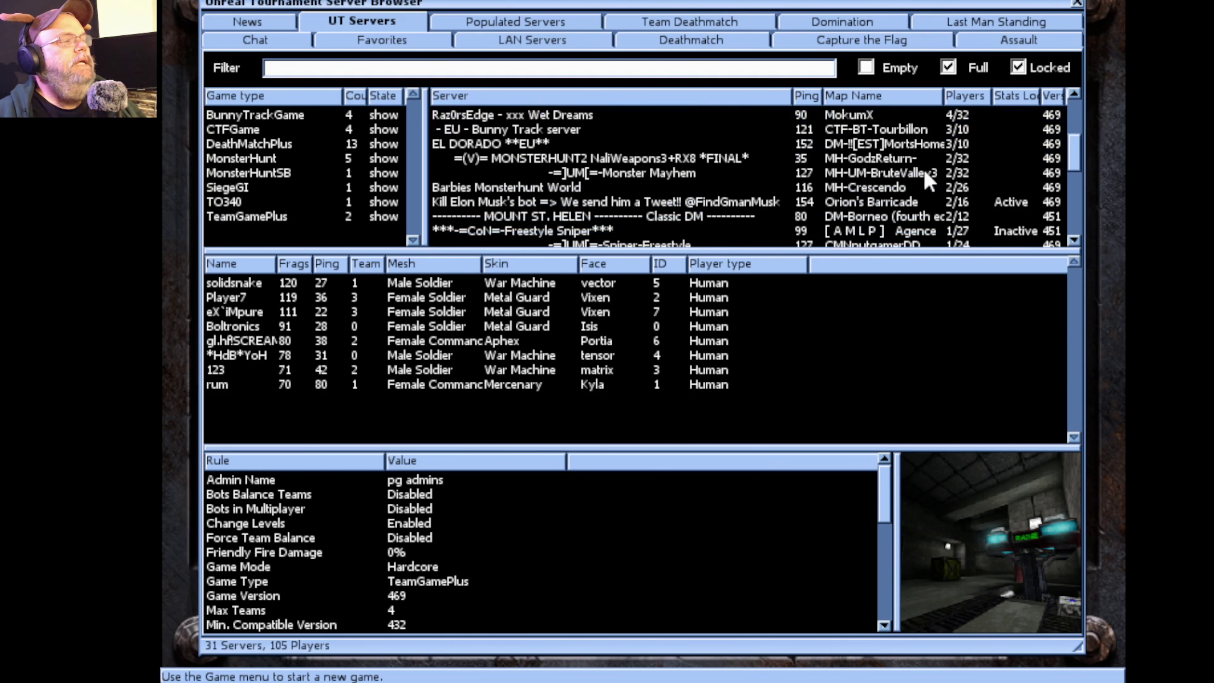
click(615, 177)
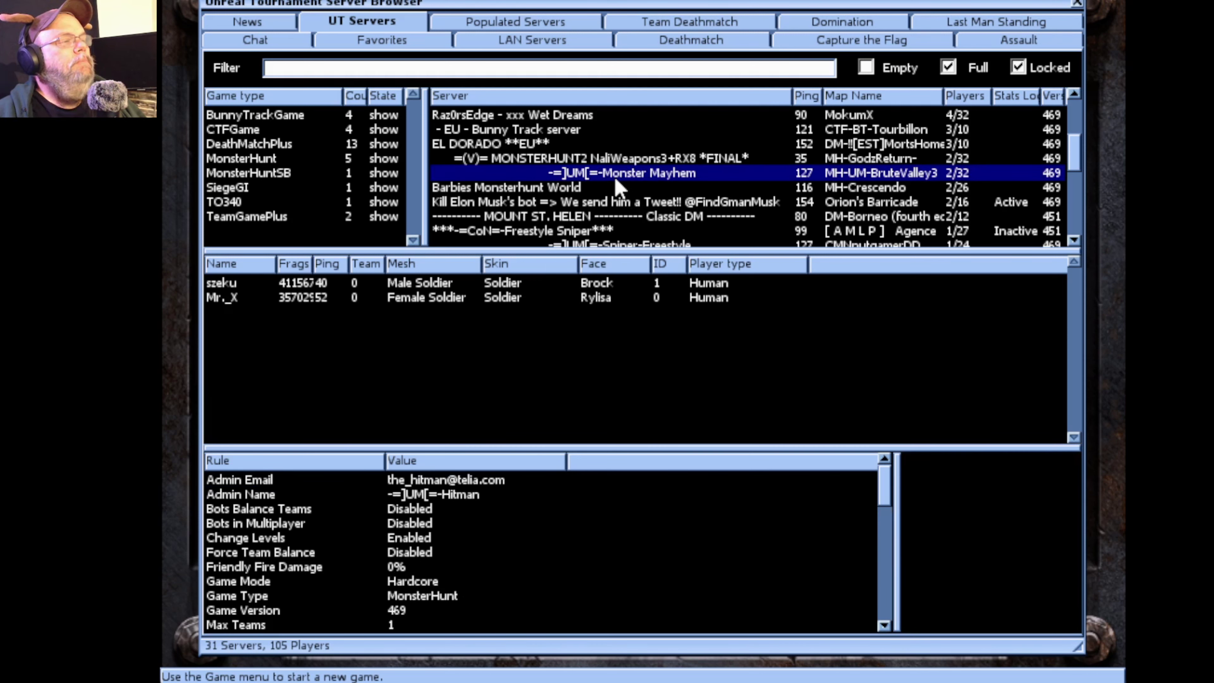
Sort by ping, retry EL DORADO US, then select the Raz0rsEdge - xxx Wet Dreams server.
click(810, 101)
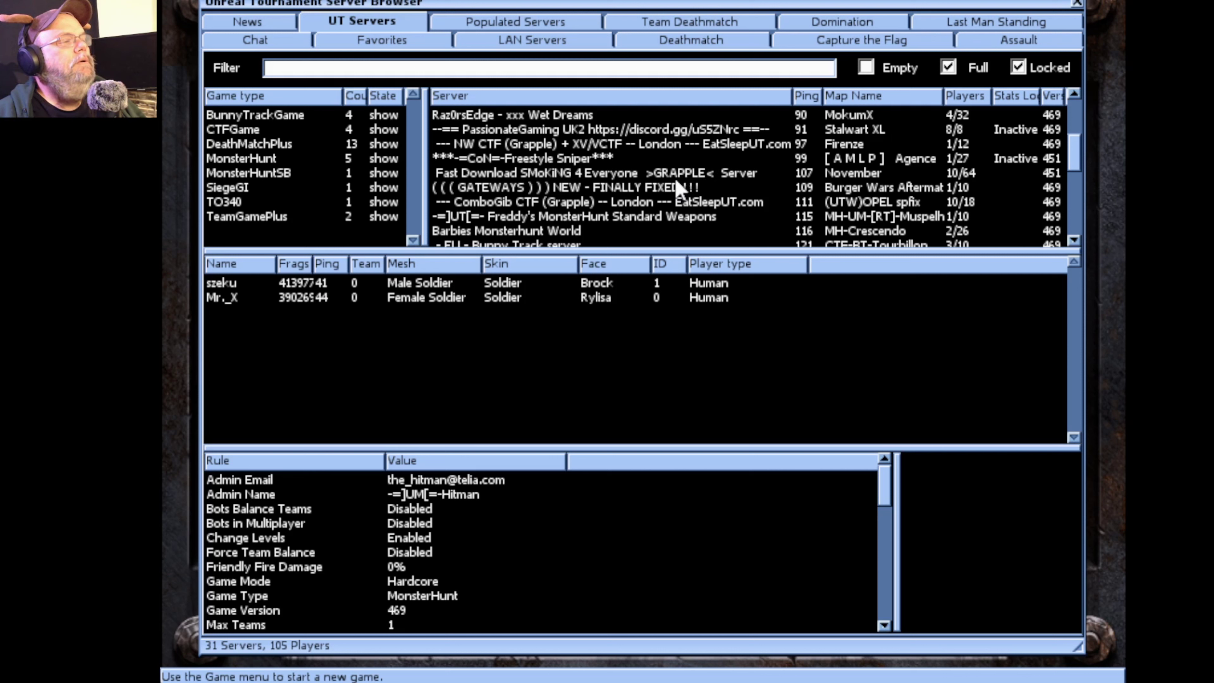
scroll(681, 188, down, 3)
scroll(681, 188, down, 1)
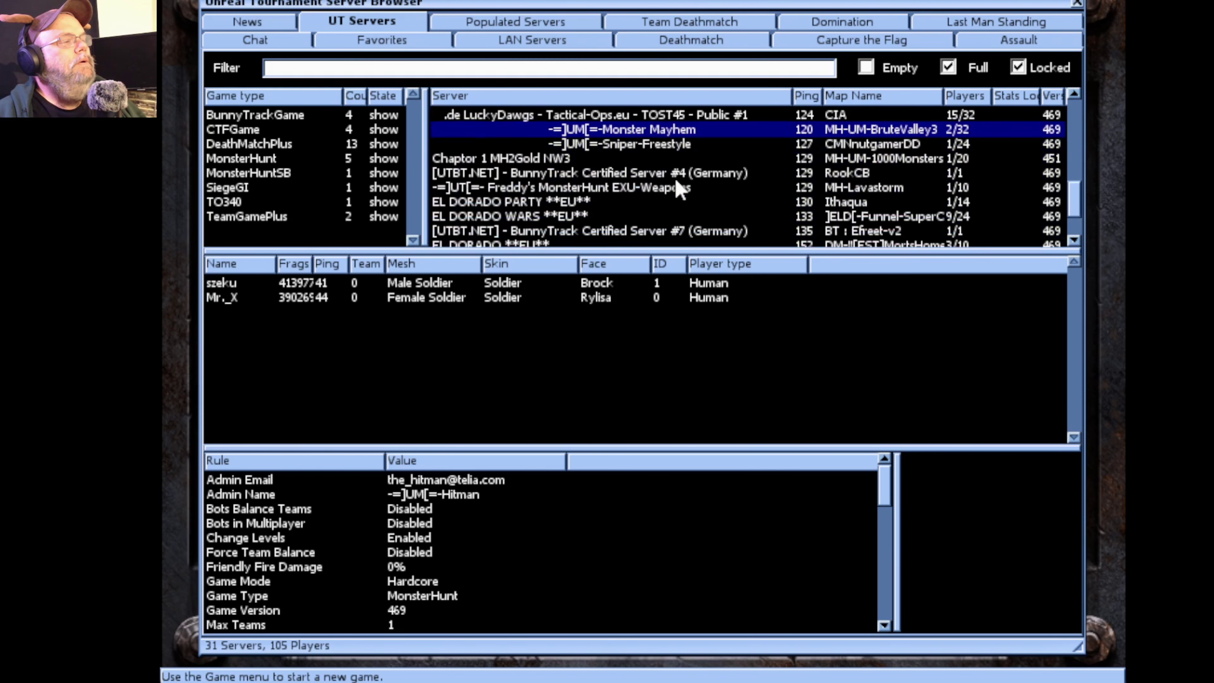
scroll(680, 188, down, 2)
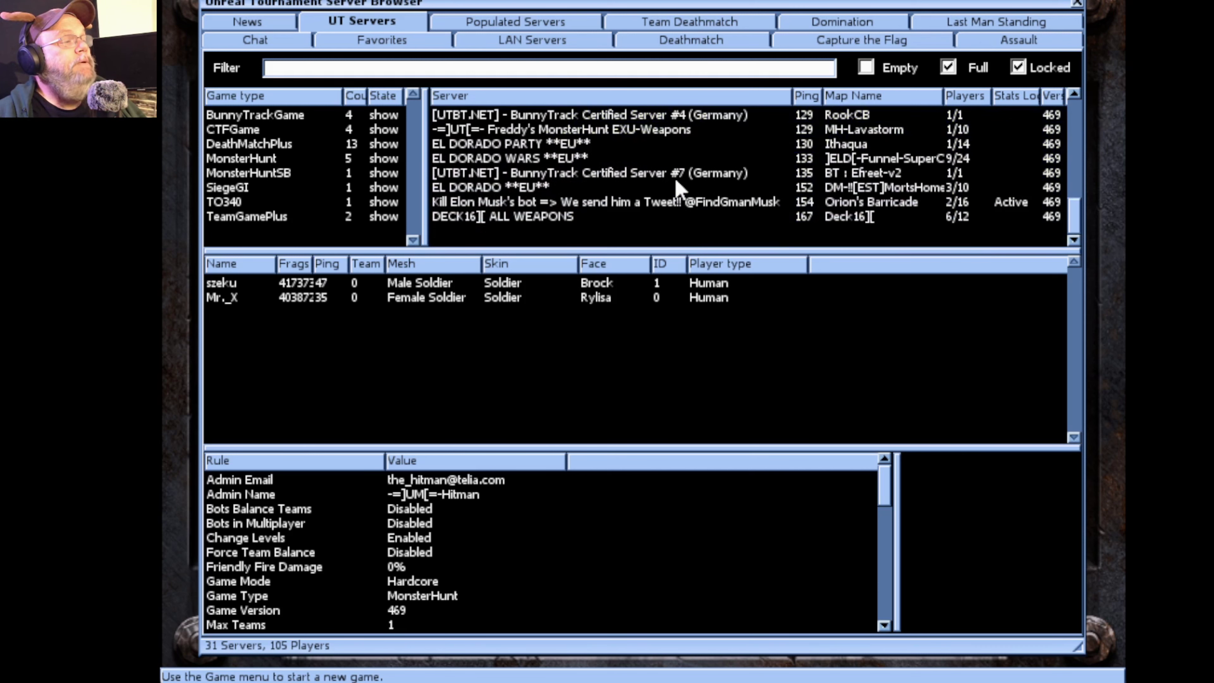
scroll(676, 181, up, 8)
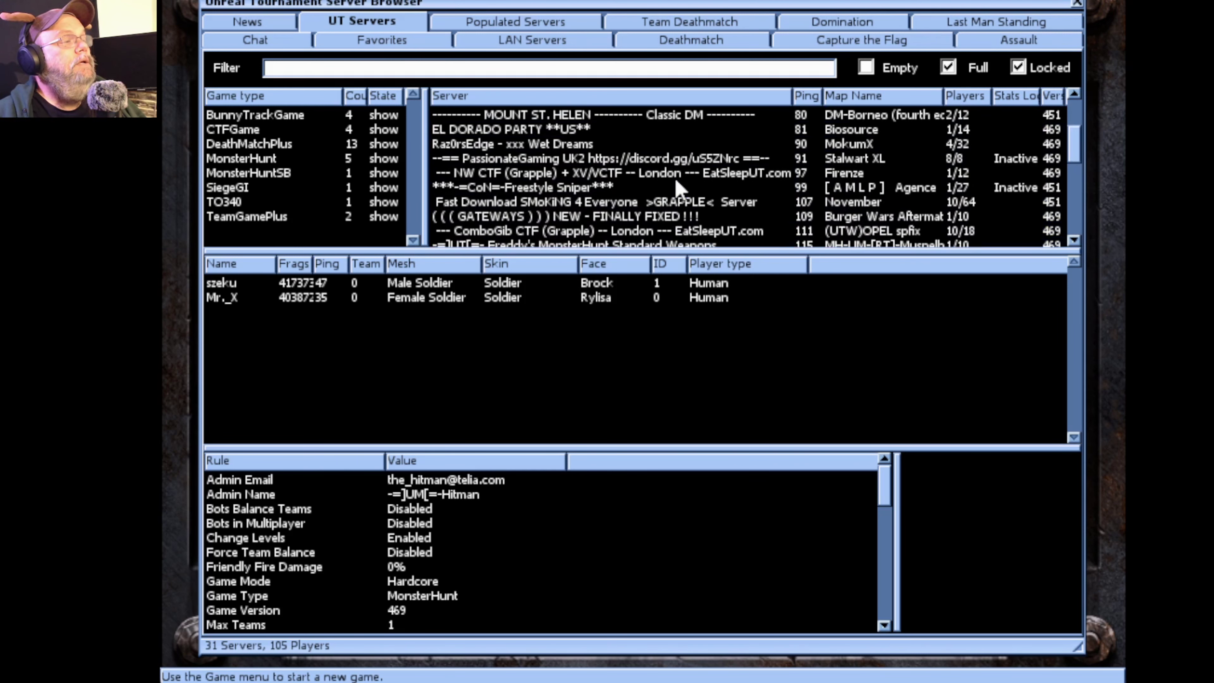
scroll(679, 188, up, 1)
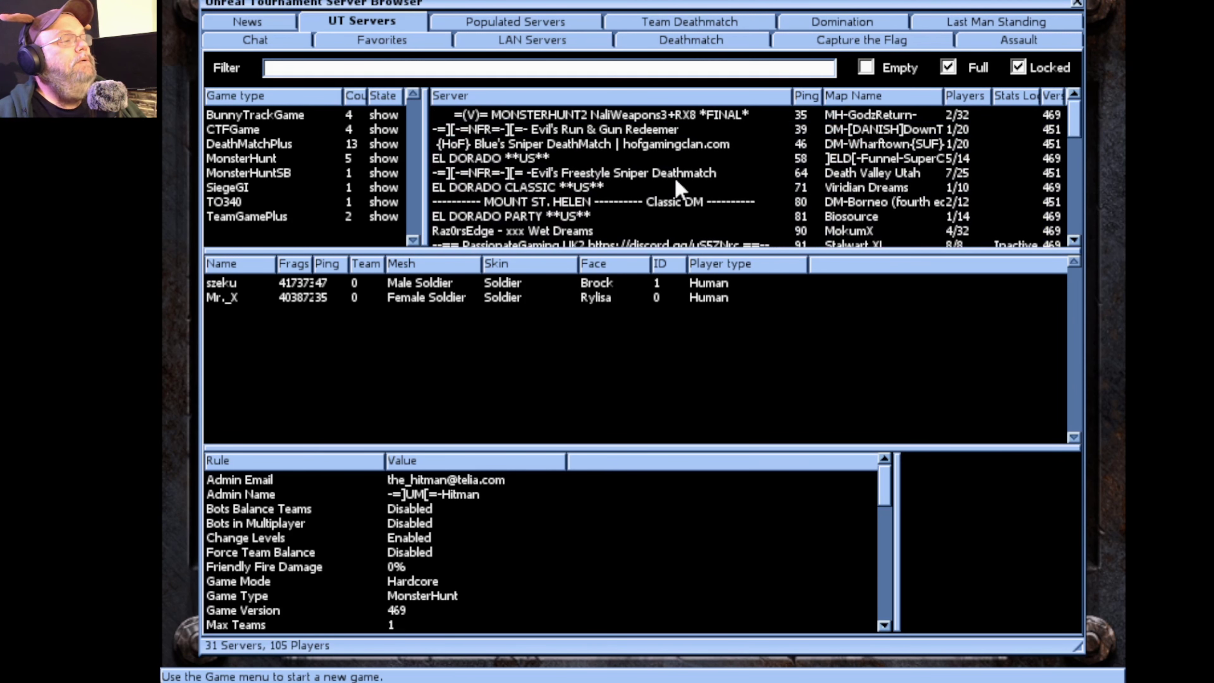
click(576, 162)
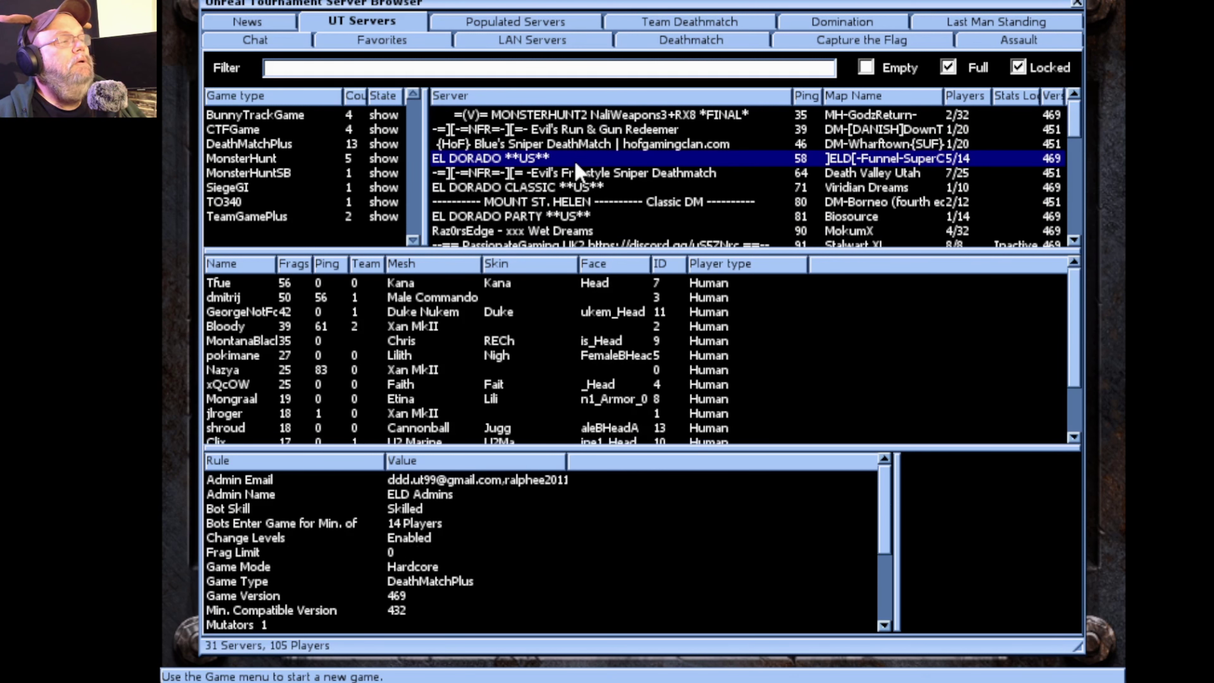
double_click(576, 163)
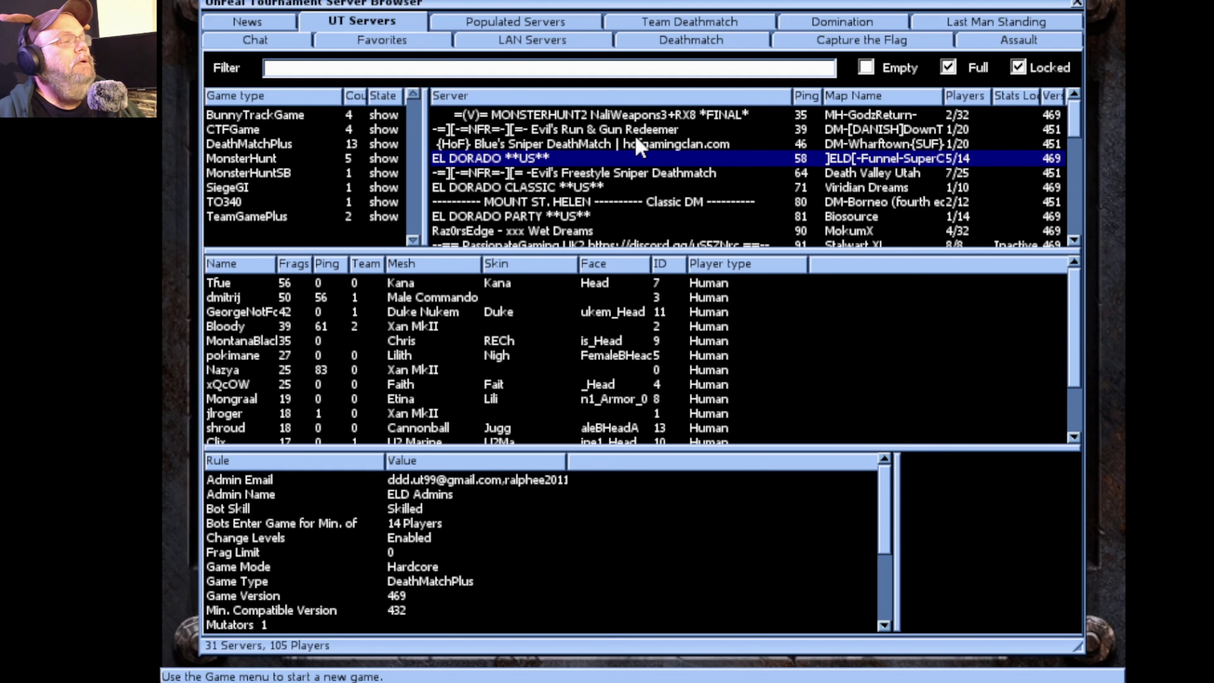
click(591, 232)
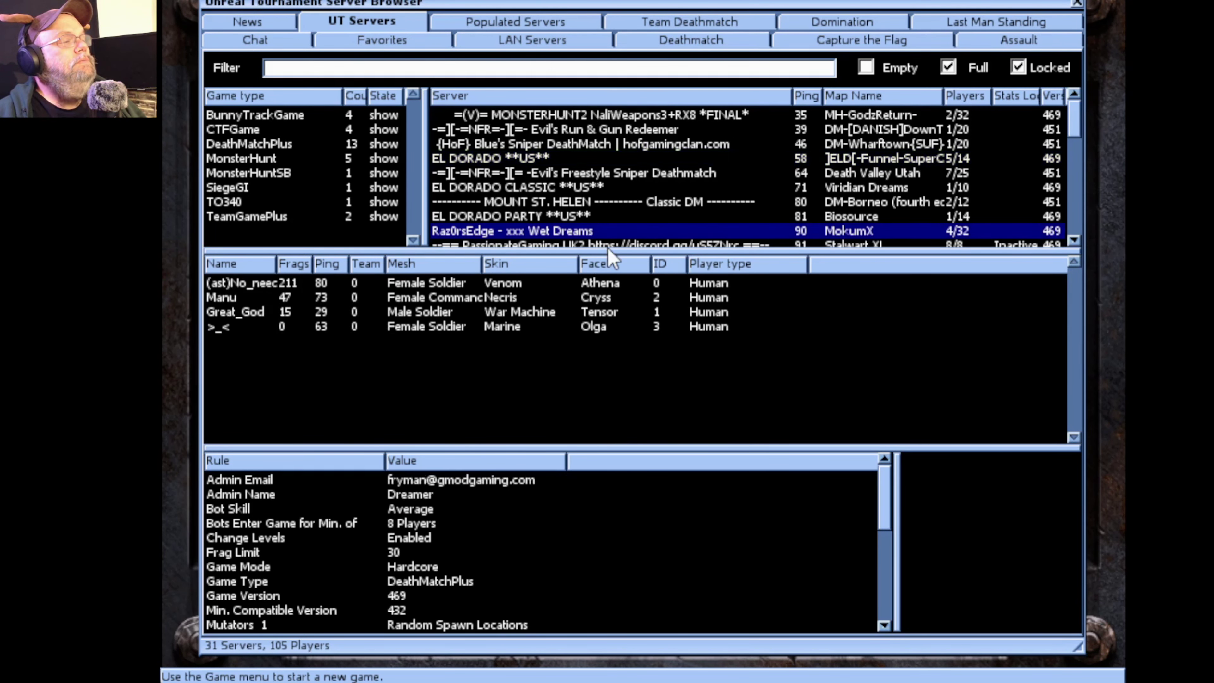
scroll(621, 230, down, 2)
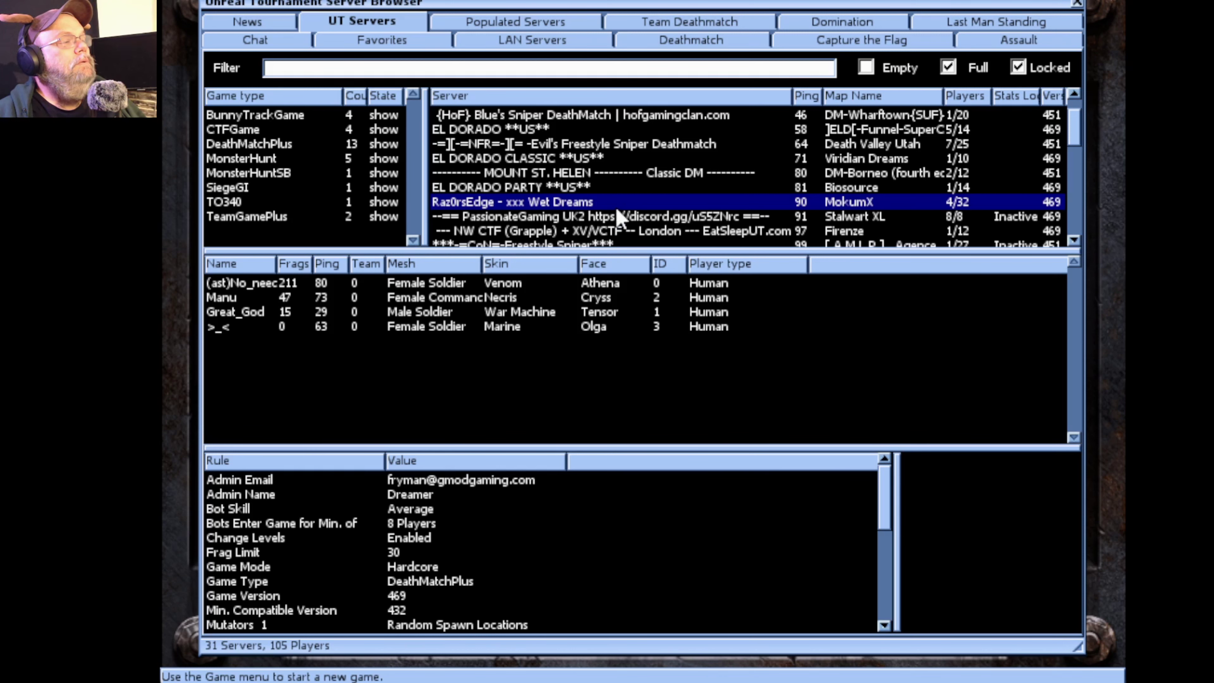
Join the Raz0rsEdge server on MokumX, fire the Graviton and missiles, then respawn.
double_click(615, 207)
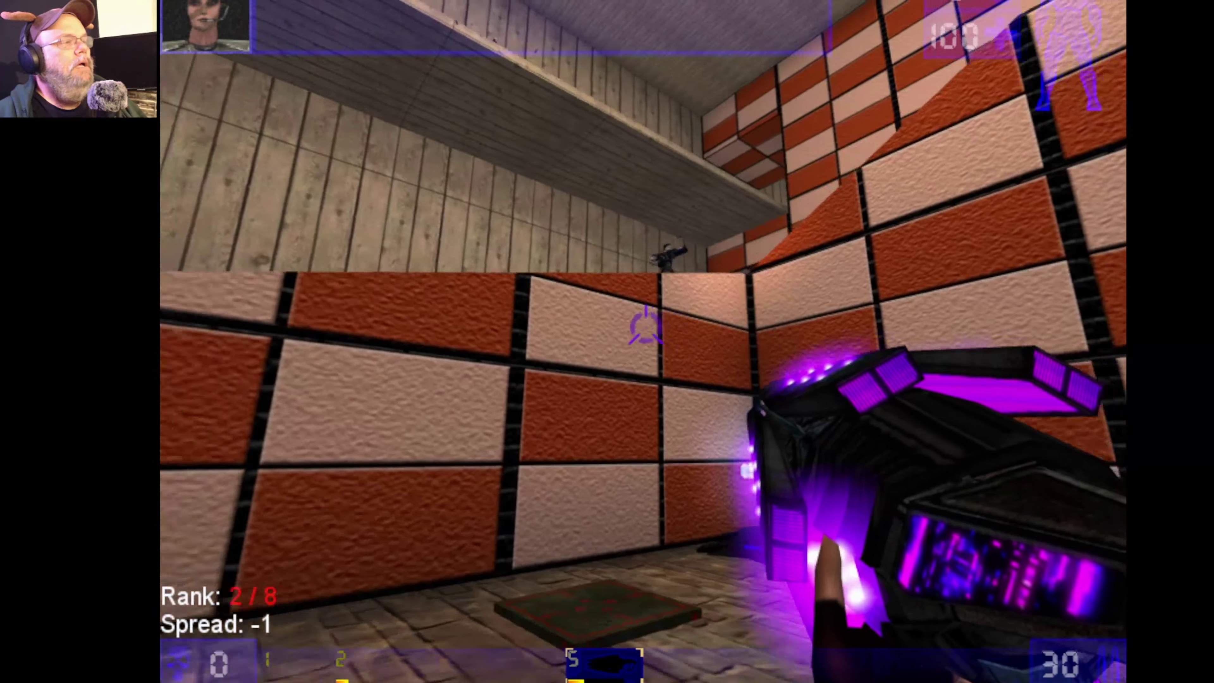
click(646, 326)
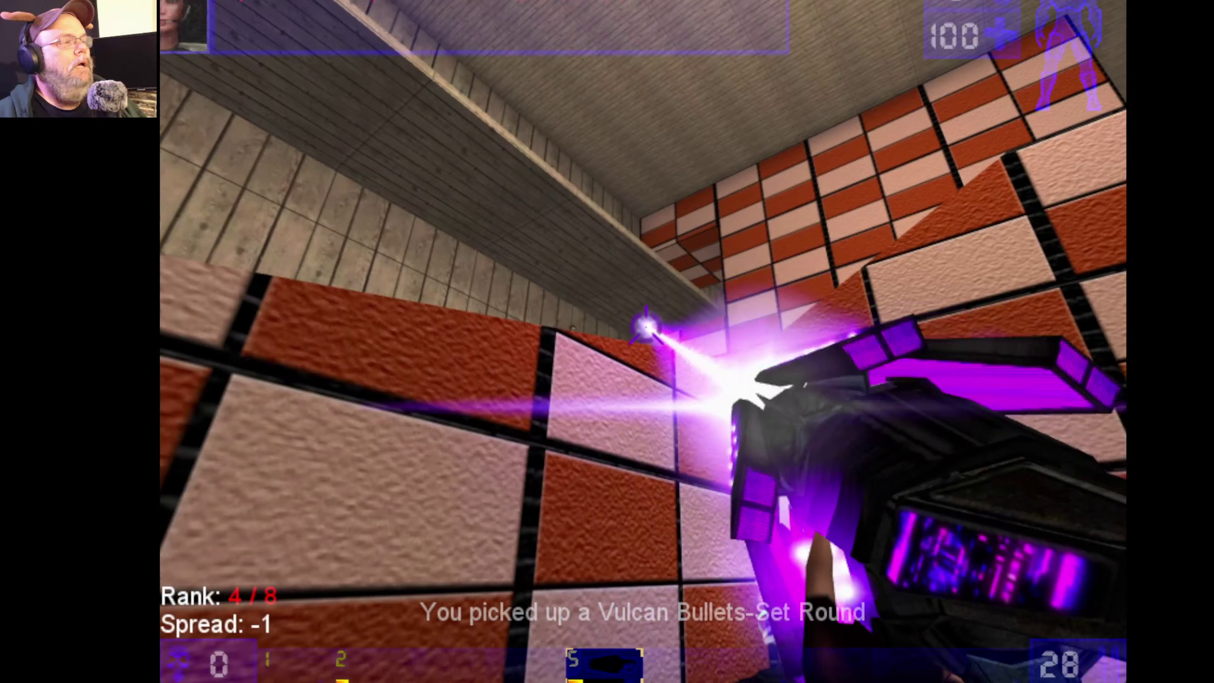
key(2)
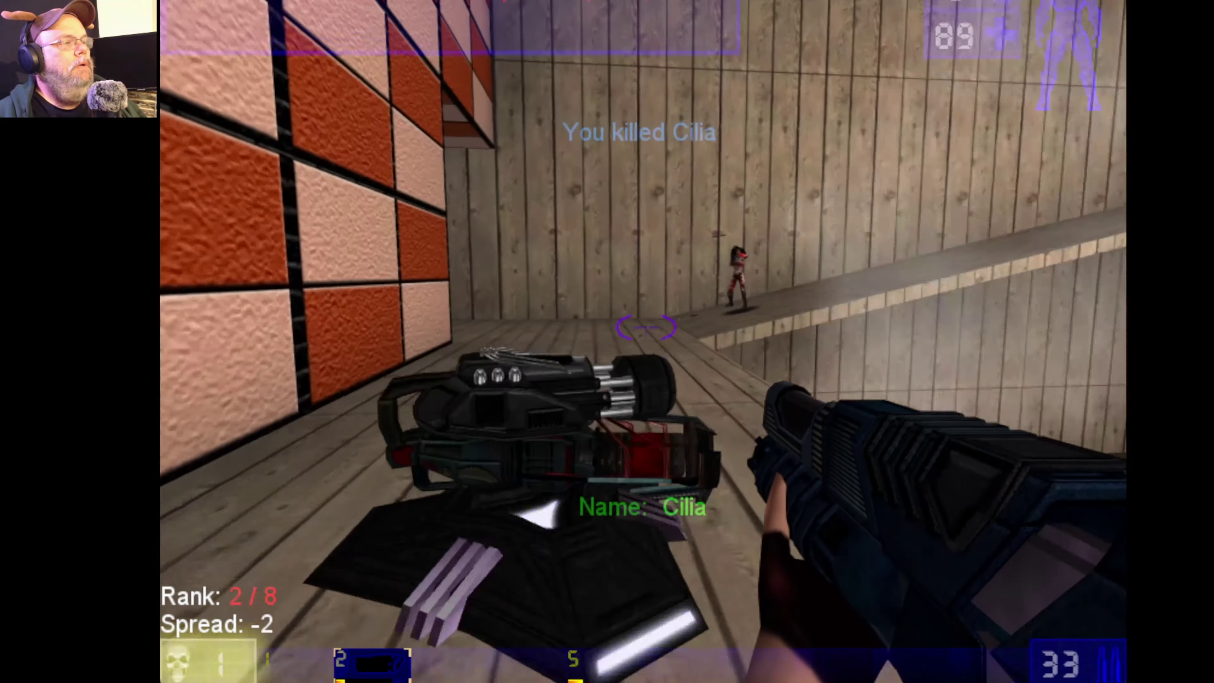
key(w)
click(645, 327)
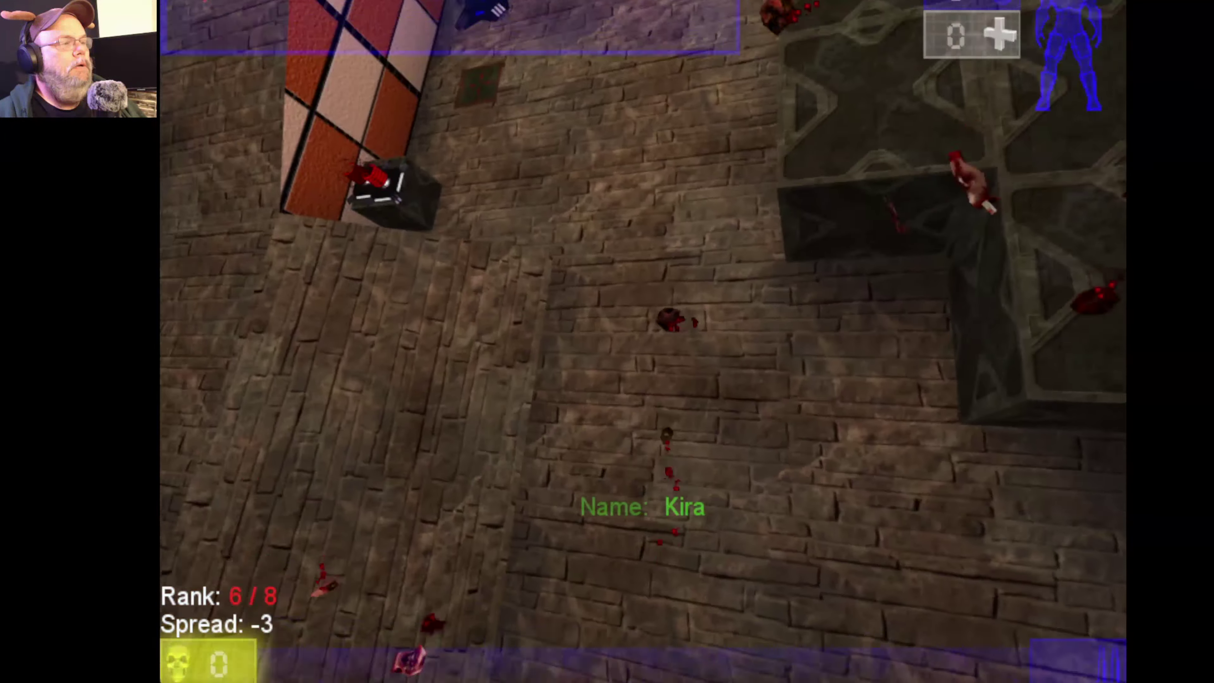
click(645, 327)
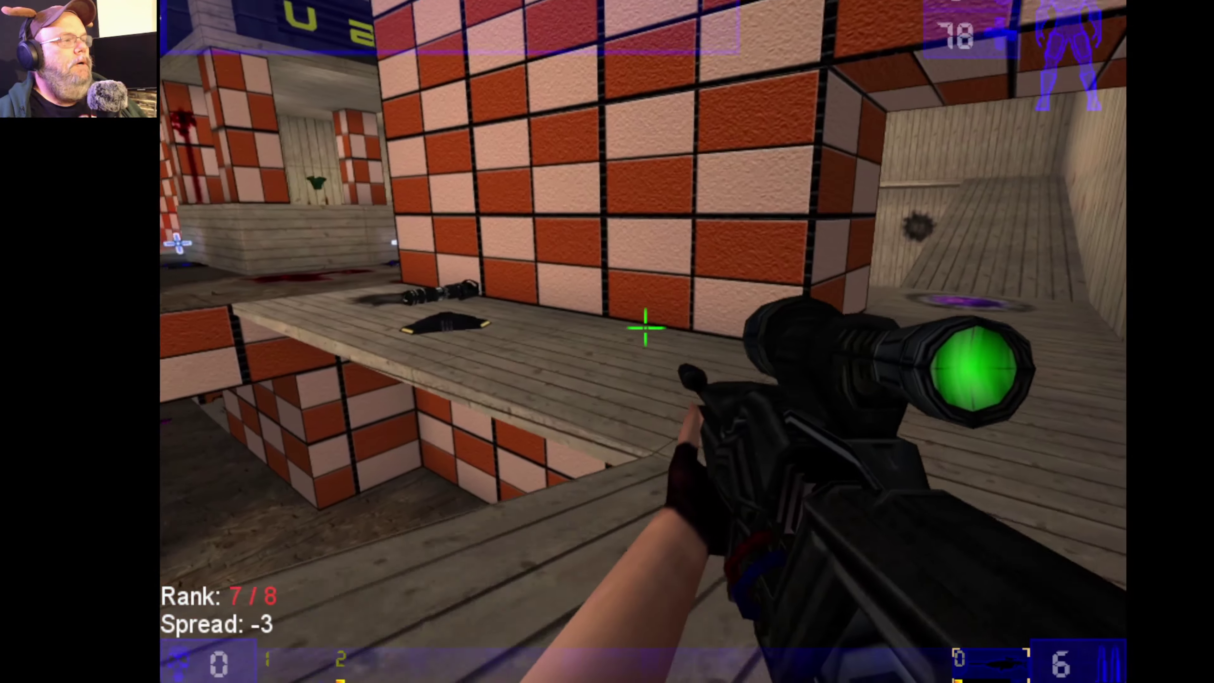
Move onto the purple pad and snipe Drimacus using the scope.
key(w)
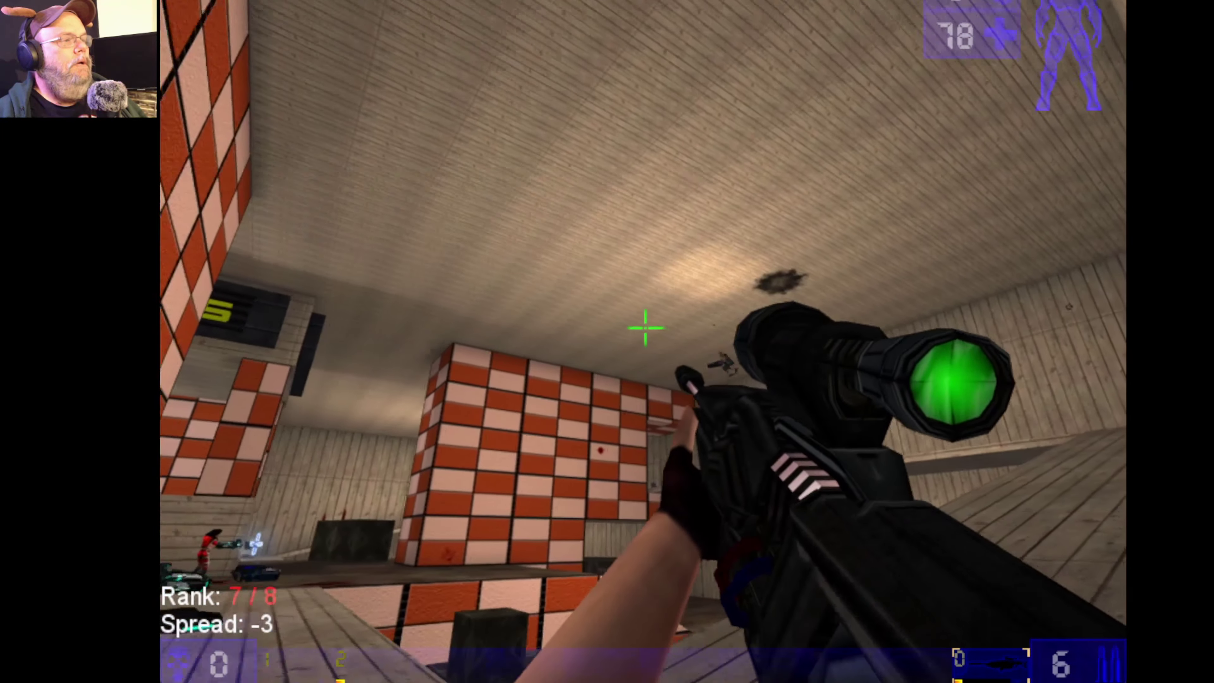
right_click(645, 328)
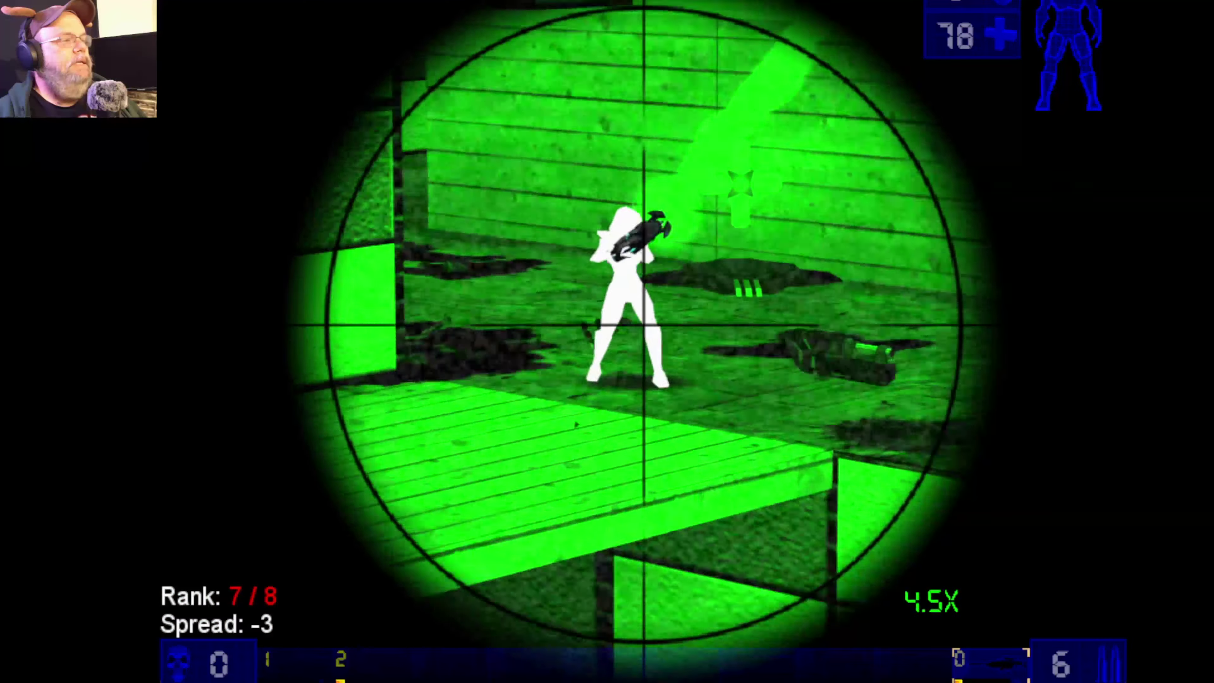
click(644, 325)
right_click(644, 325)
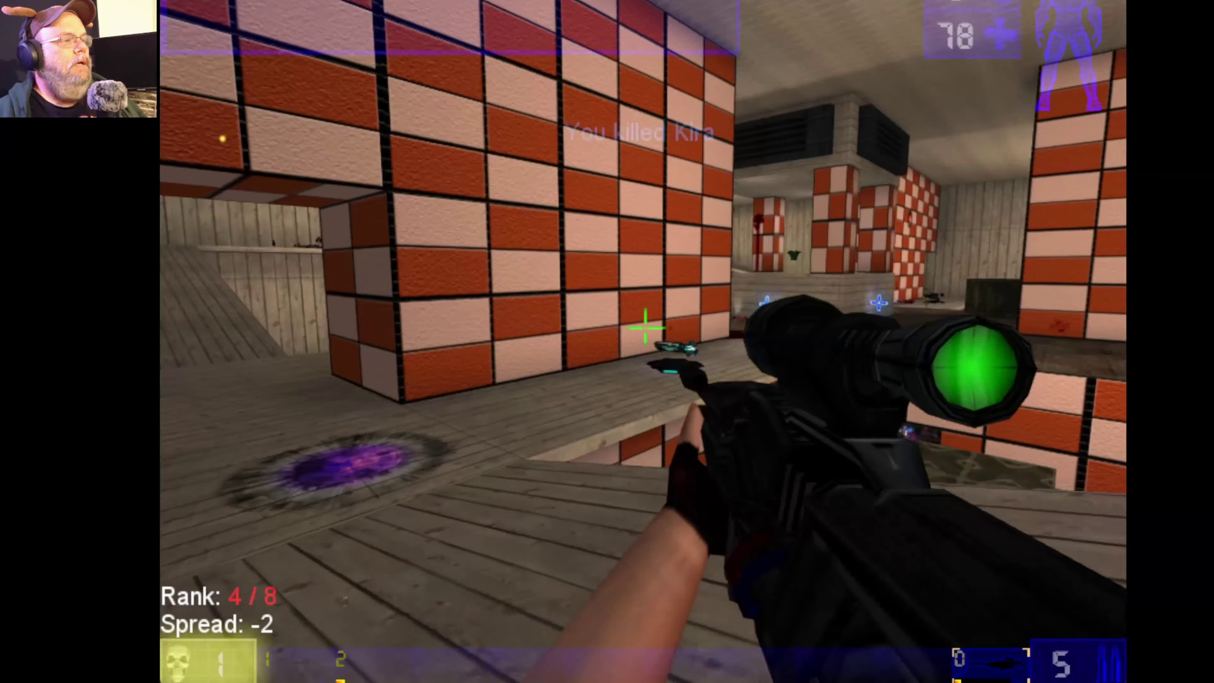
right_click(645, 328)
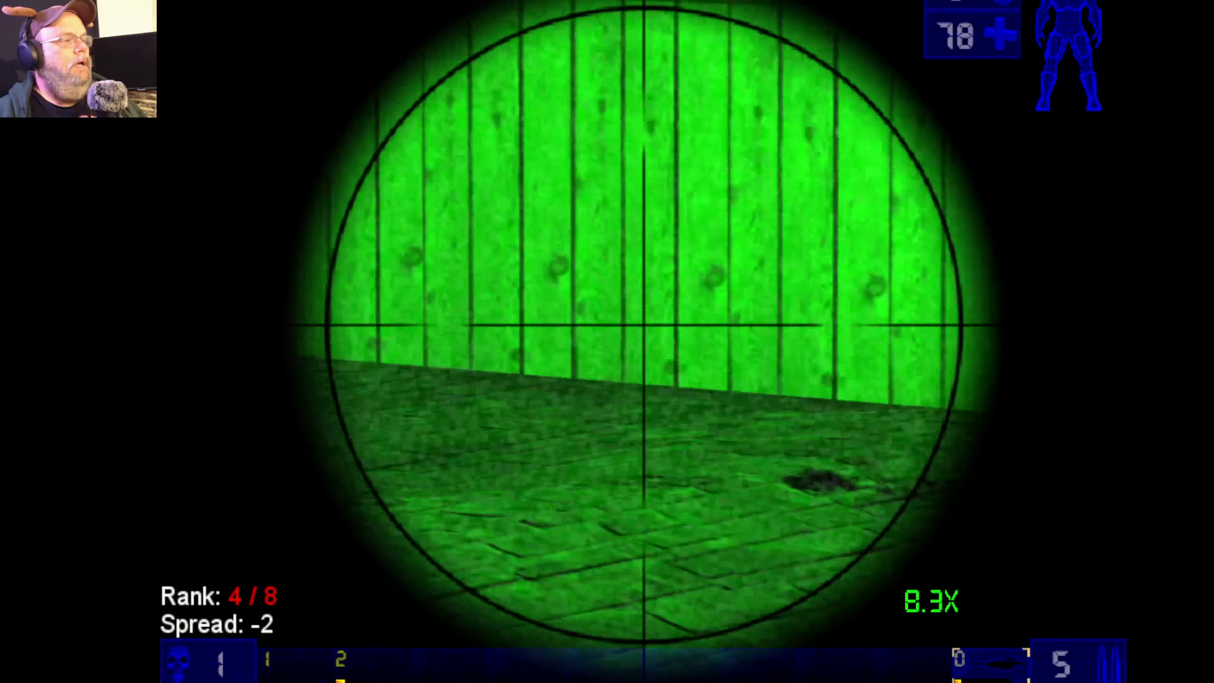
right_click(644, 325)
click(645, 327)
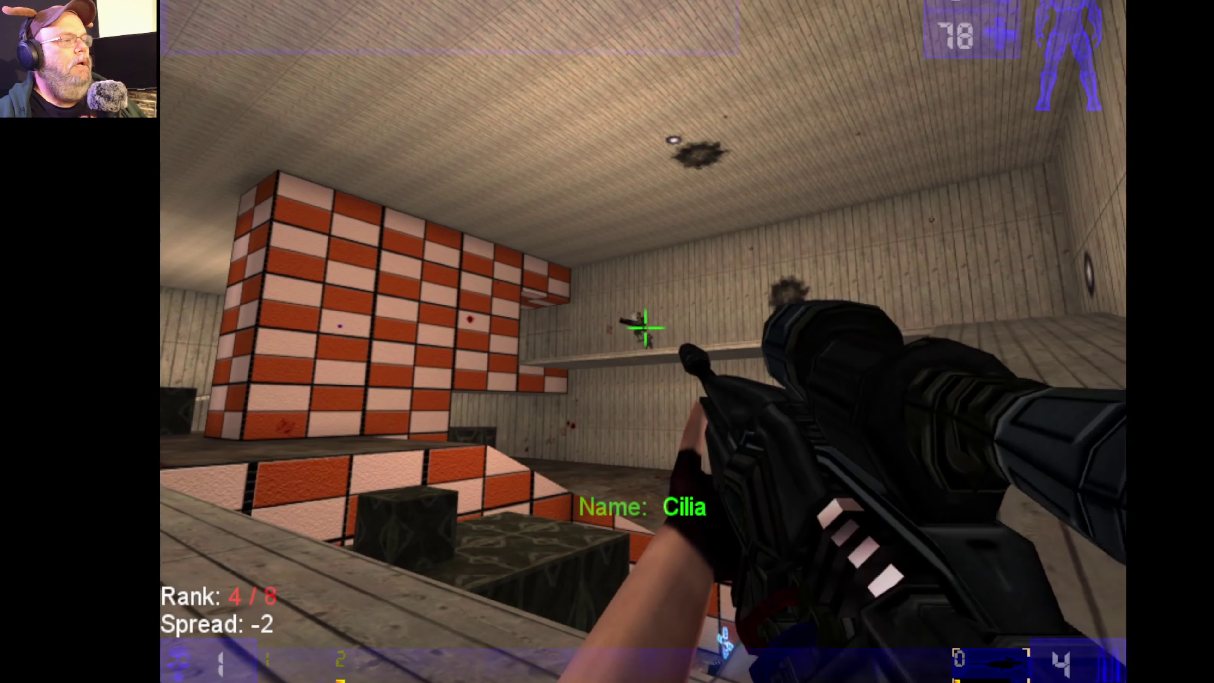
click(645, 327)
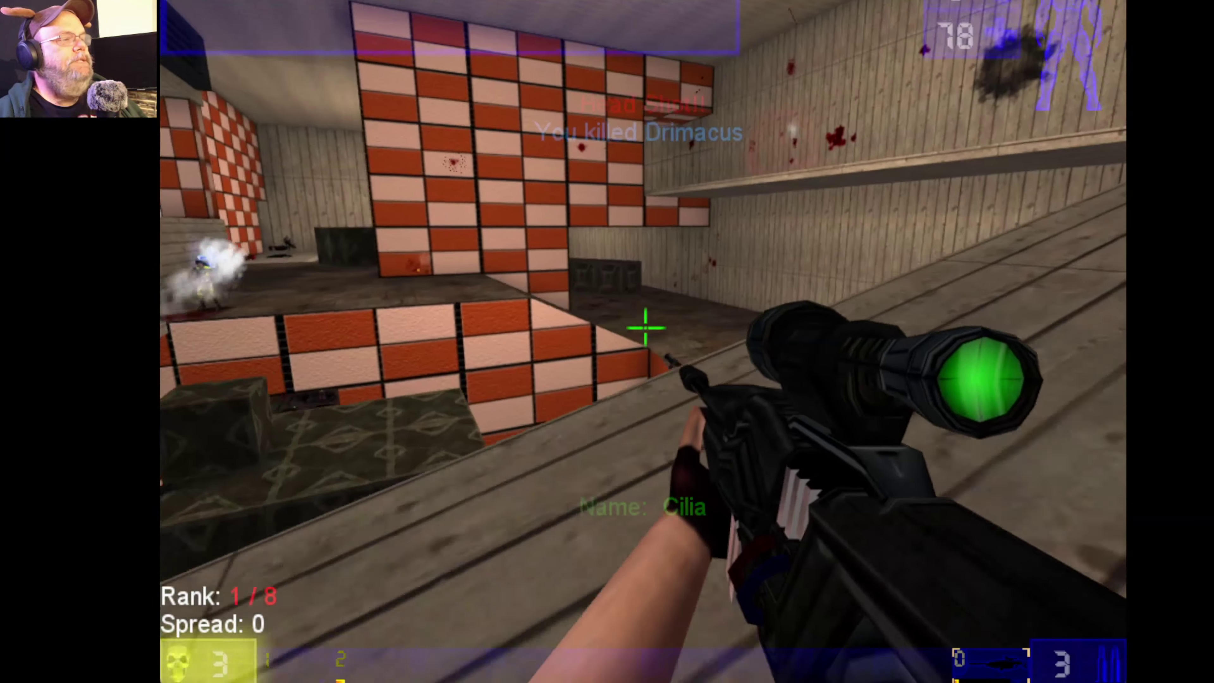
right_click(645, 328)
right_click(645, 328)
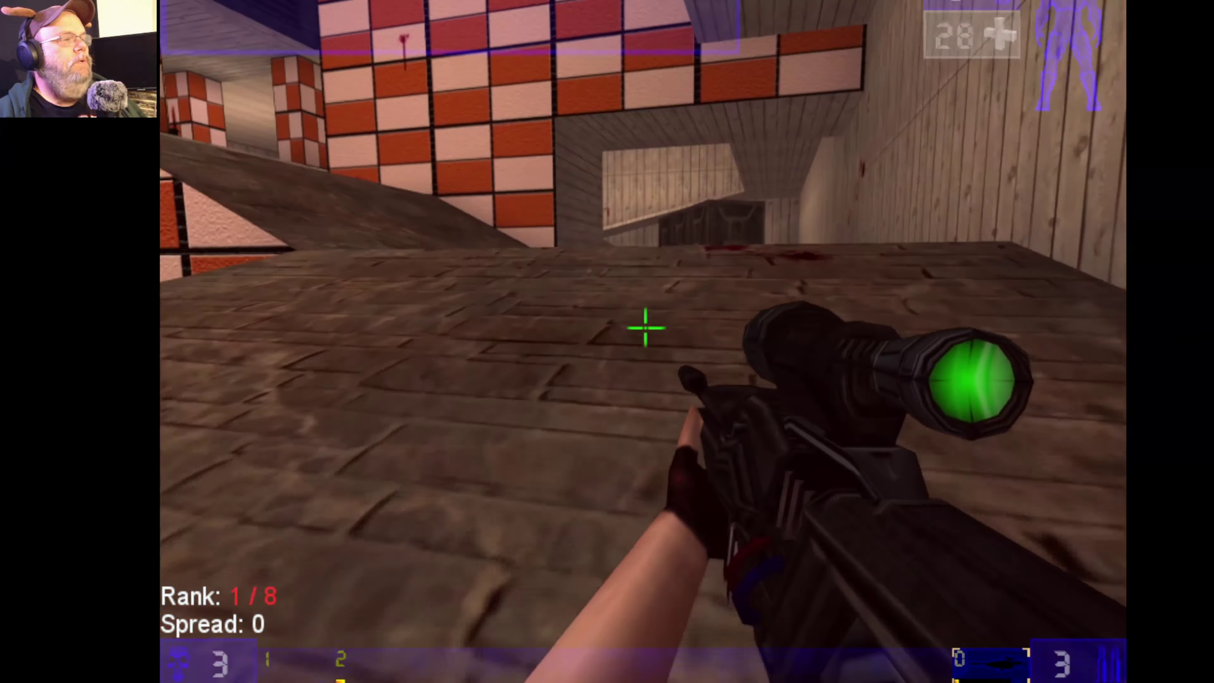
Run up the ramp into the checkered room firing at Drimacus, then respawn.
key(w)
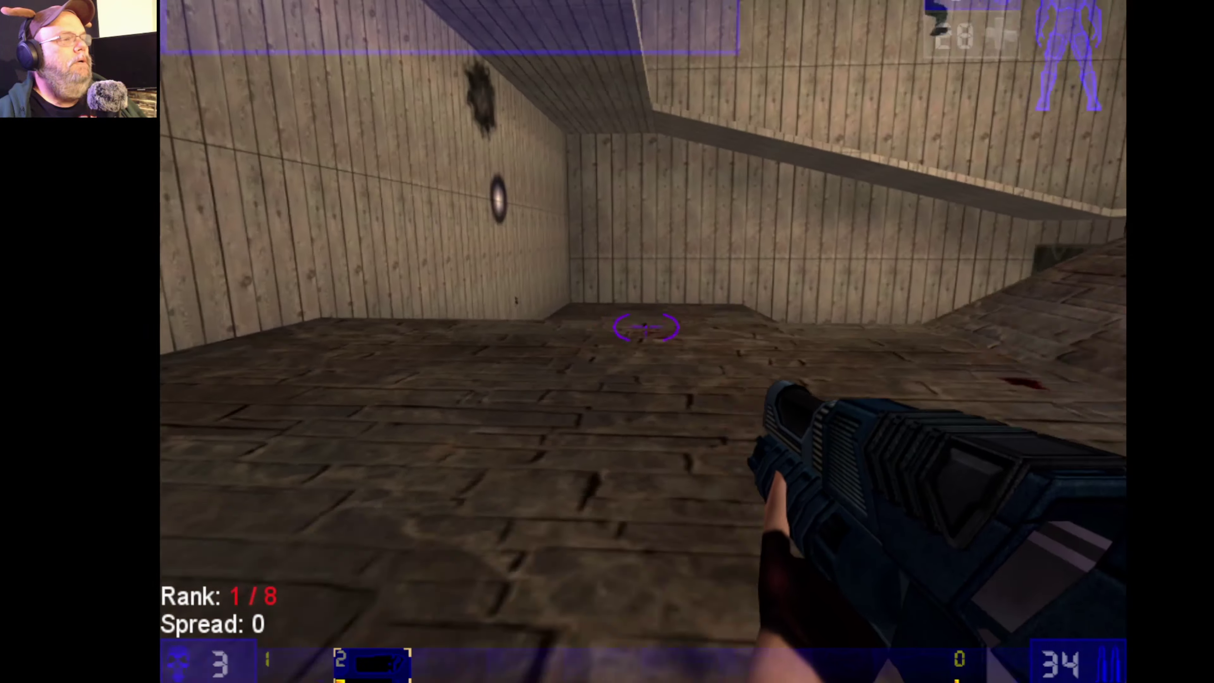
key(w)
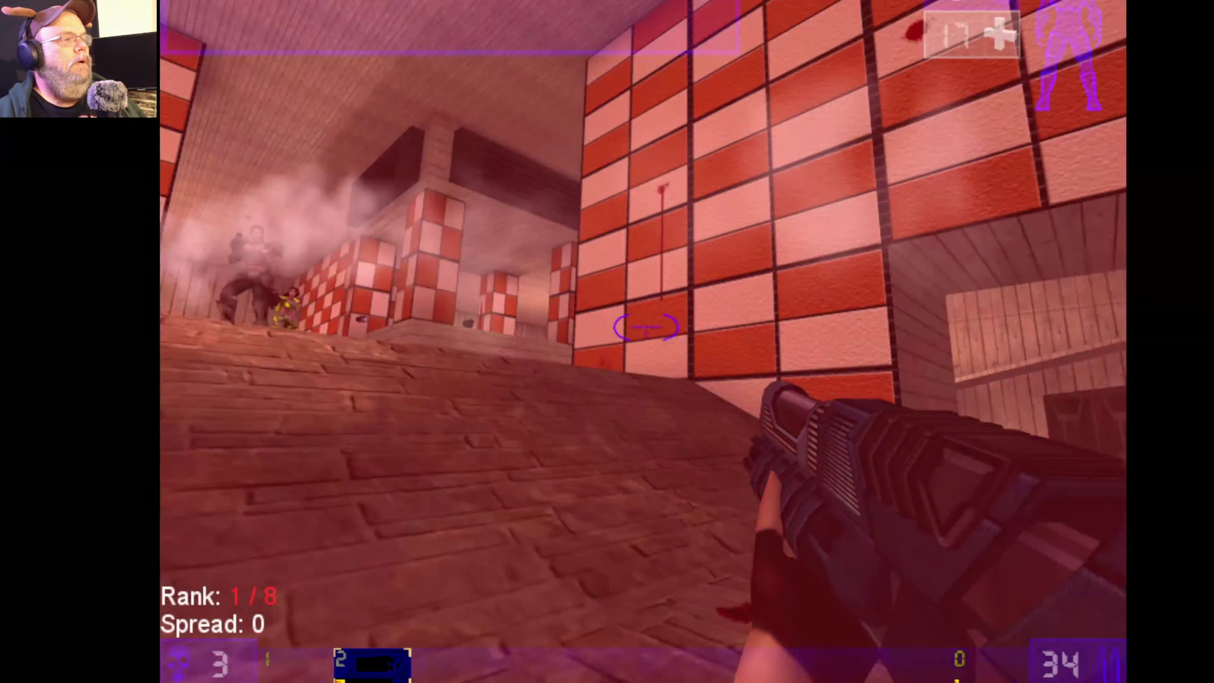
click(645, 328)
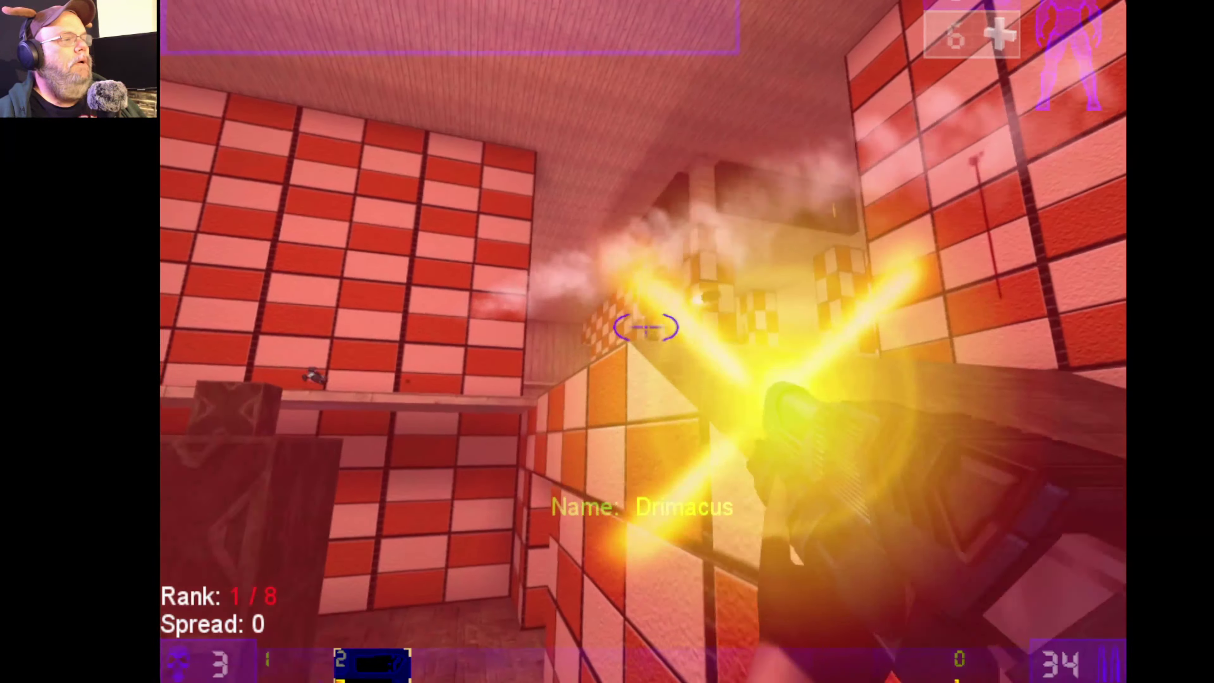
click(645, 328)
click(645, 328)
click(645, 328)
click(645, 328)
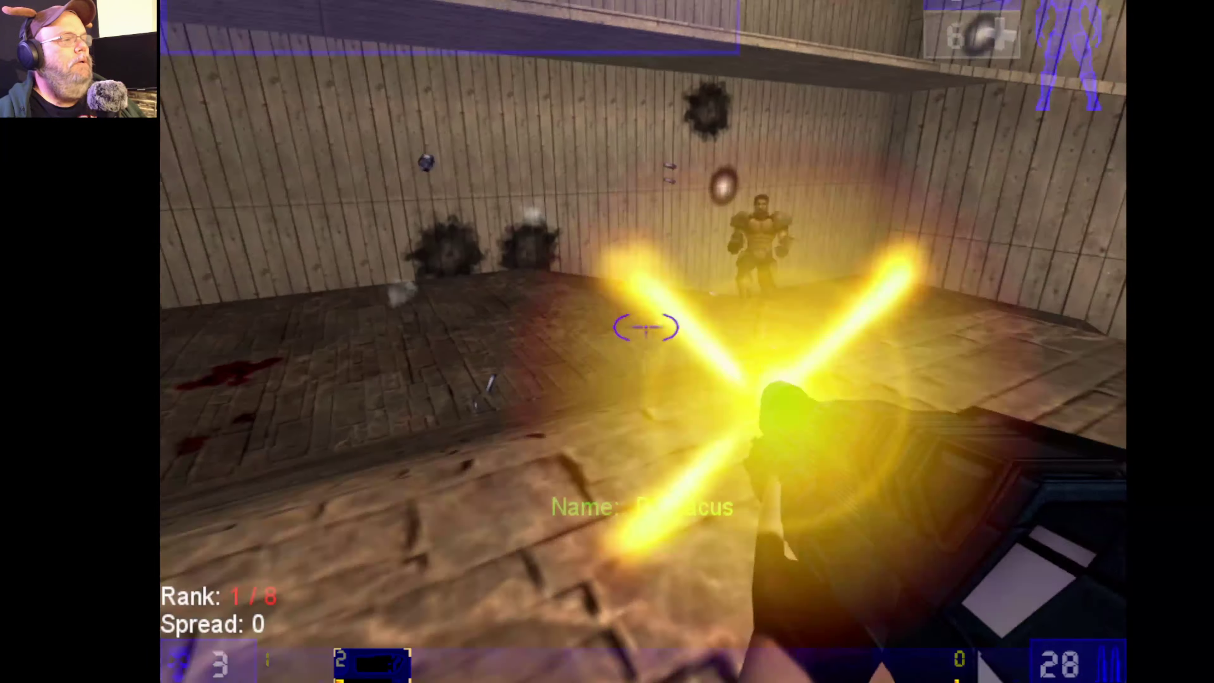
click(645, 328)
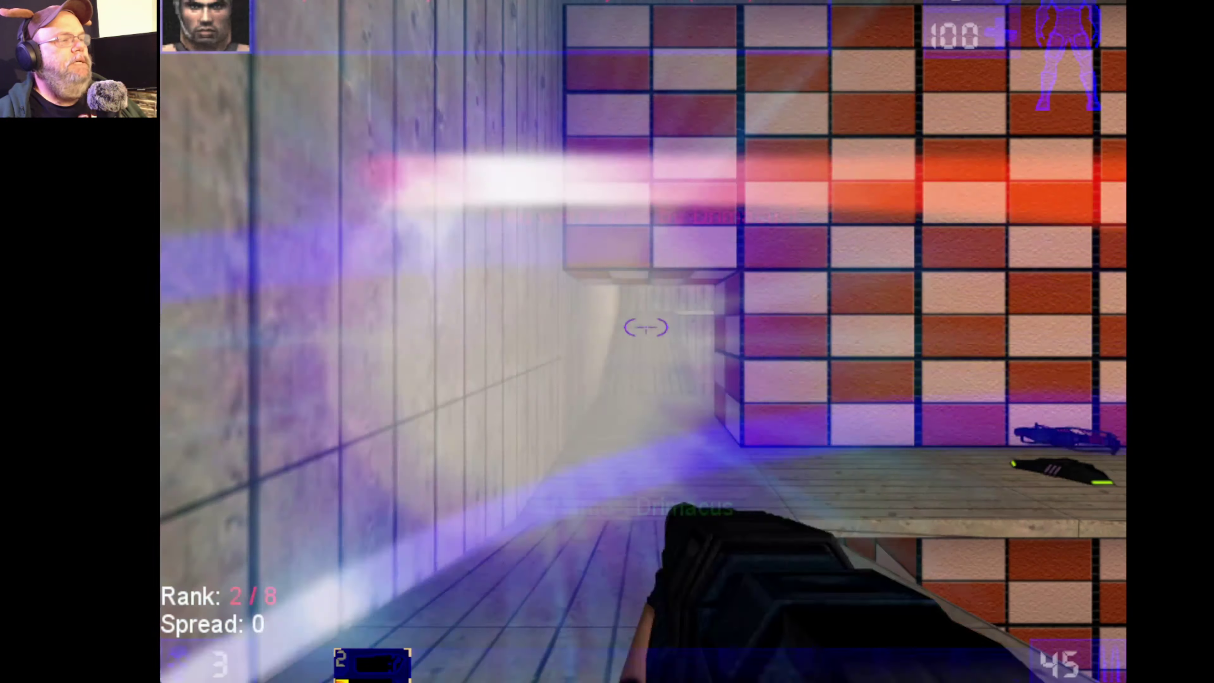
Grab the MultiMissile Launcher and a Health Pack, and kill Drimacus with a rocket.
key(w)
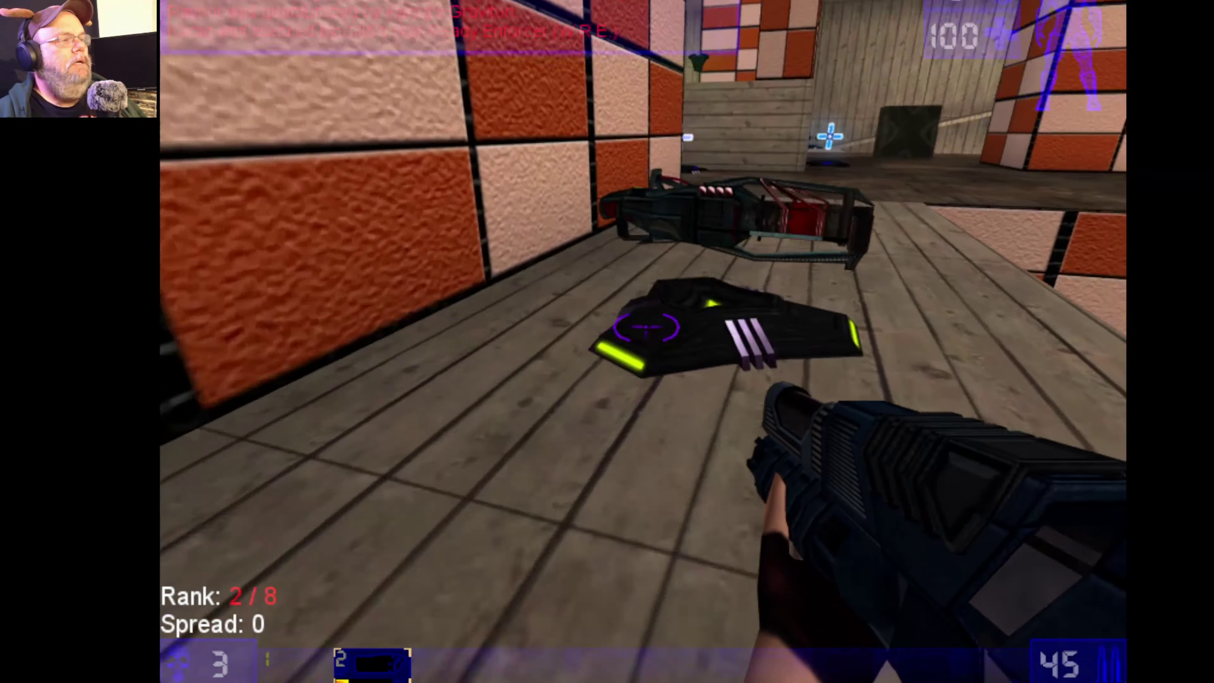
key(w)
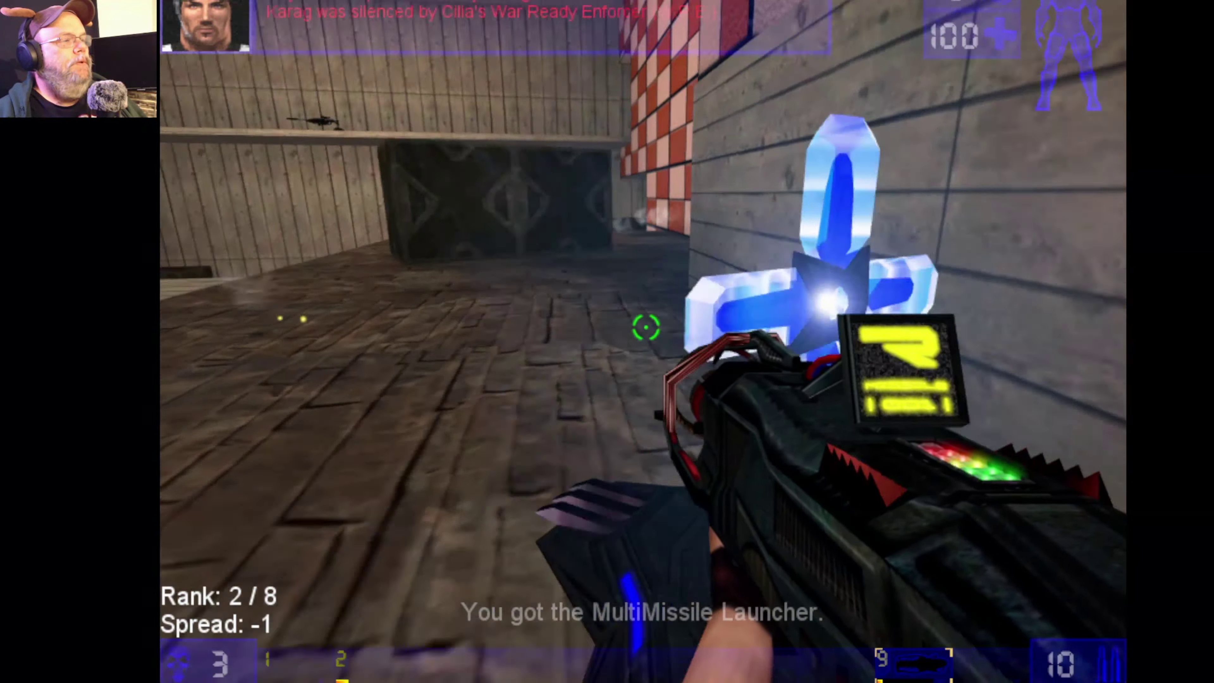
click(645, 328)
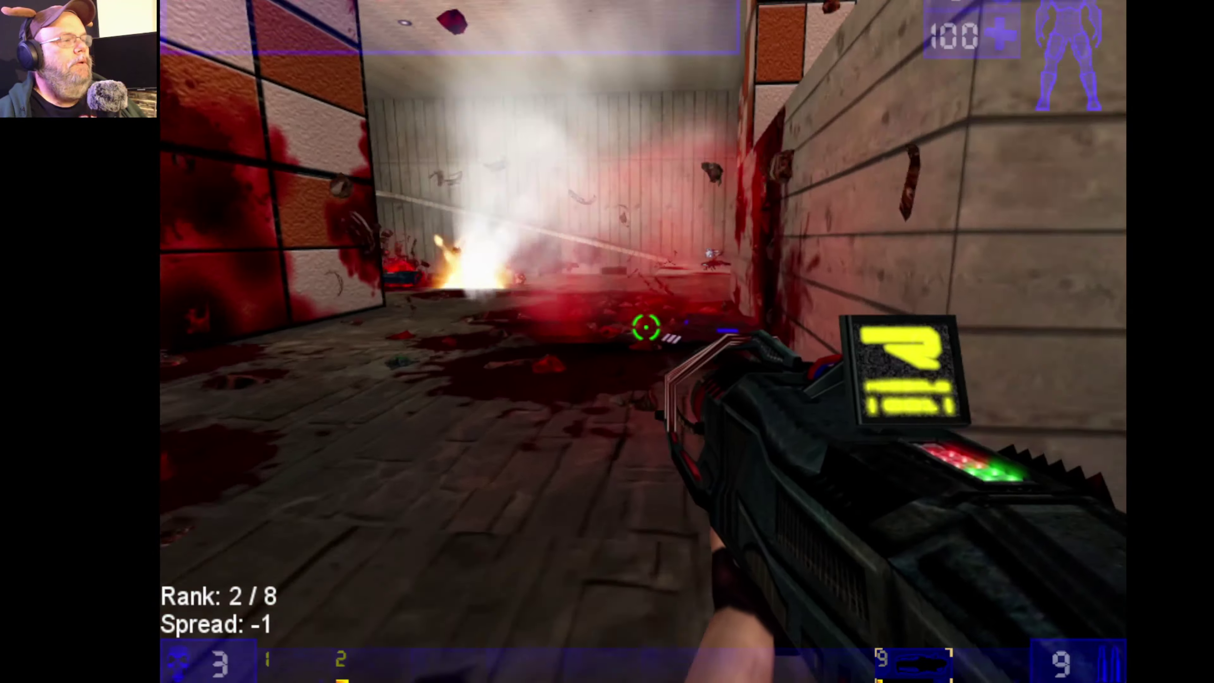
key(w)
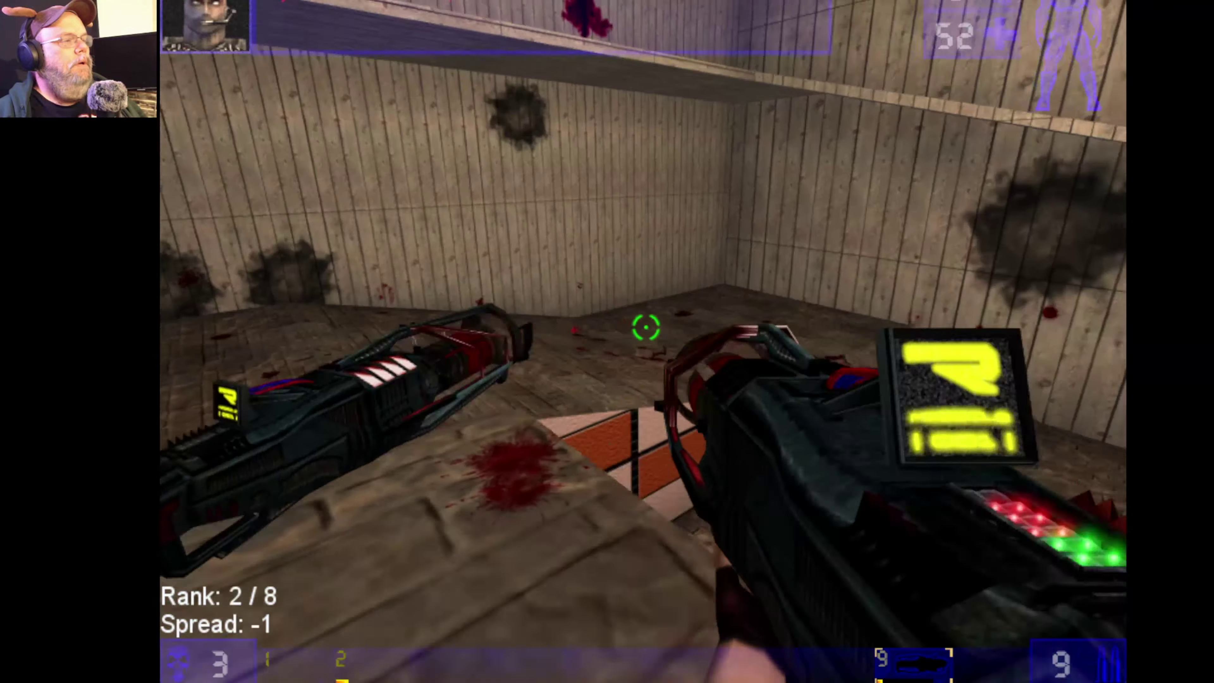
click(645, 328)
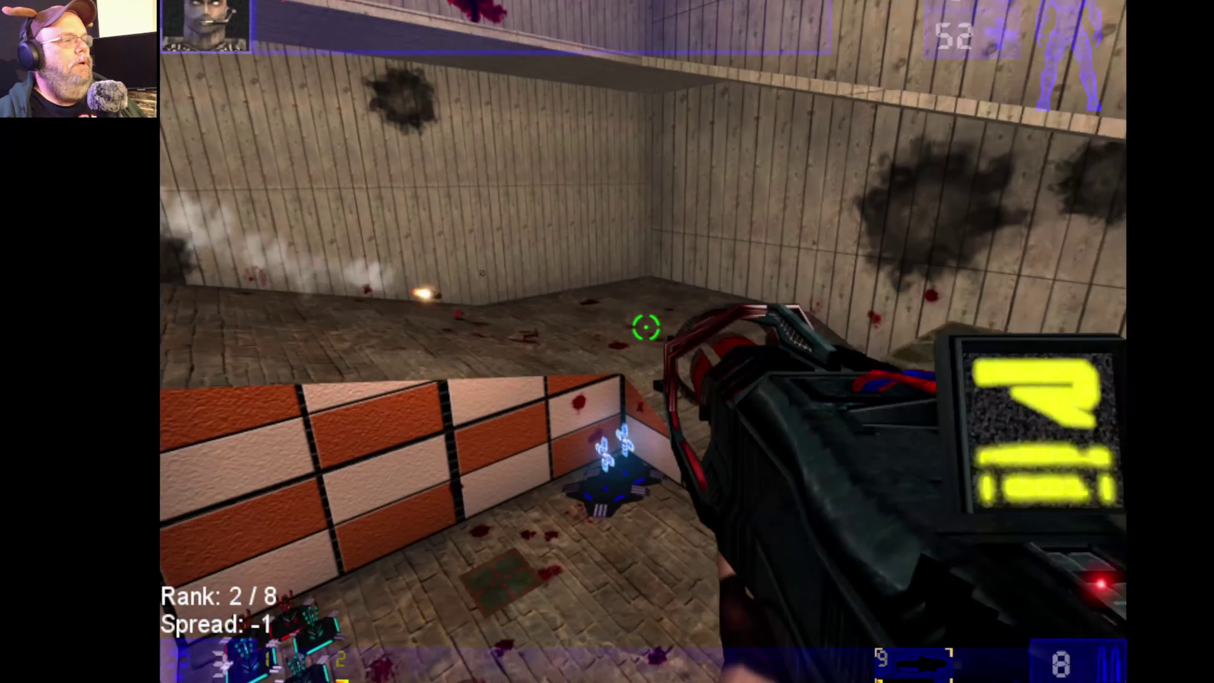
key(s)
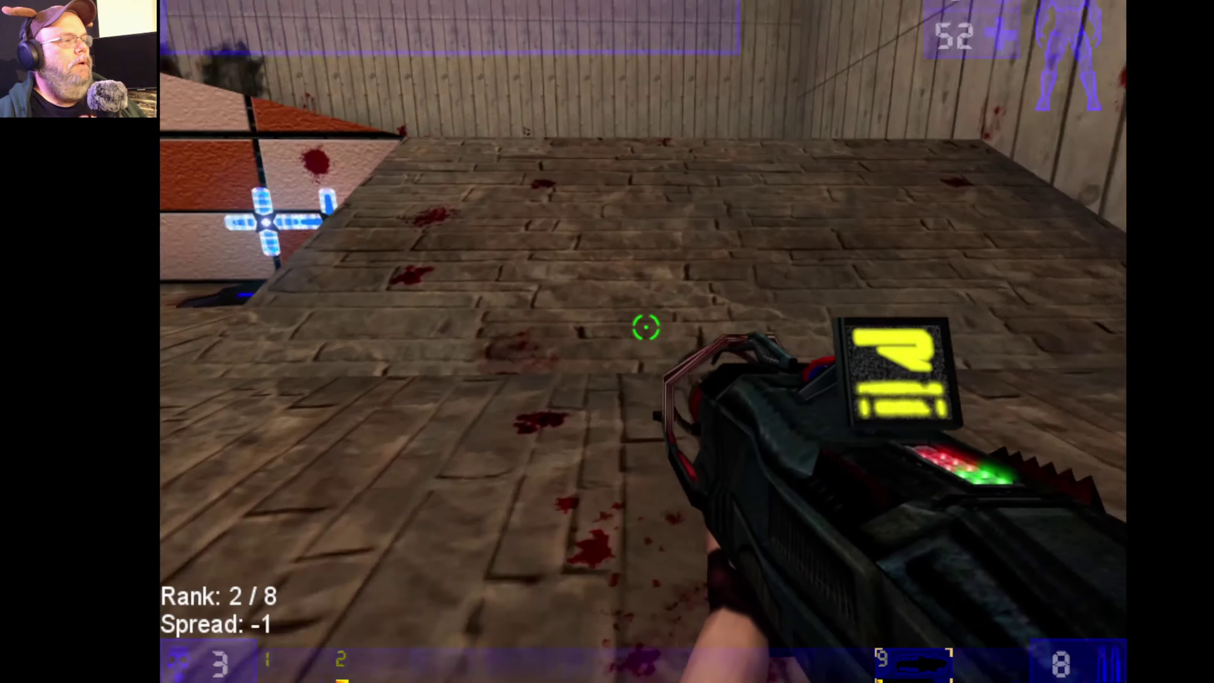
key(w)
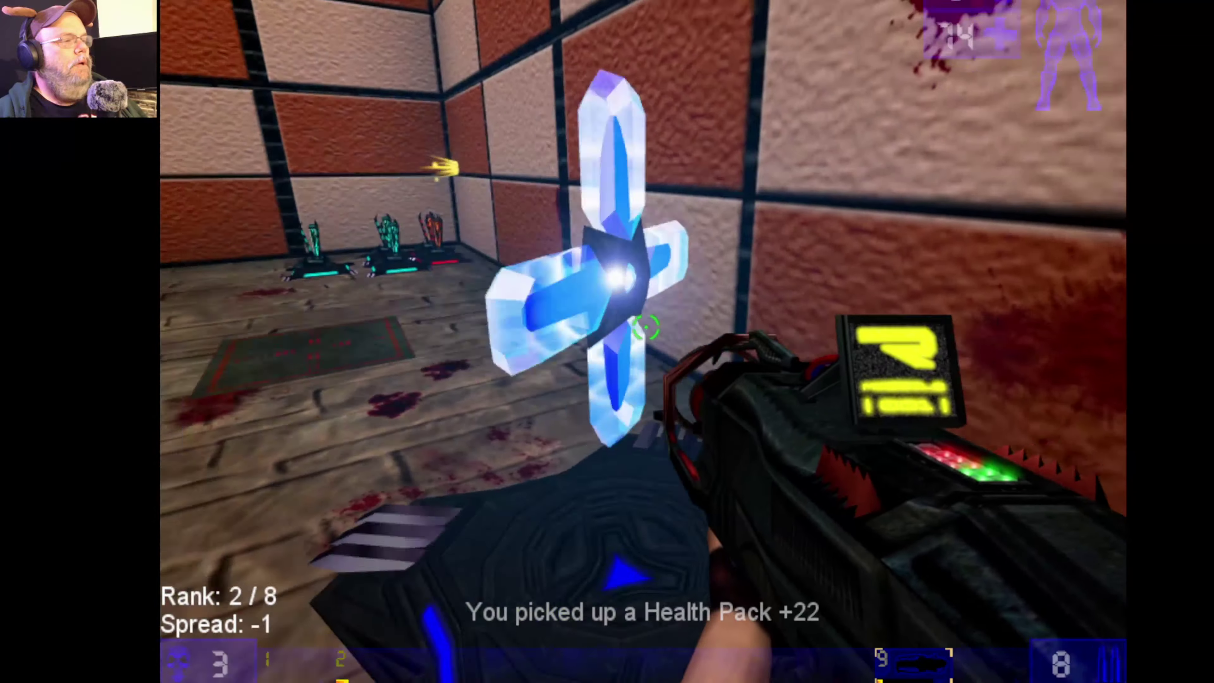
click(645, 328)
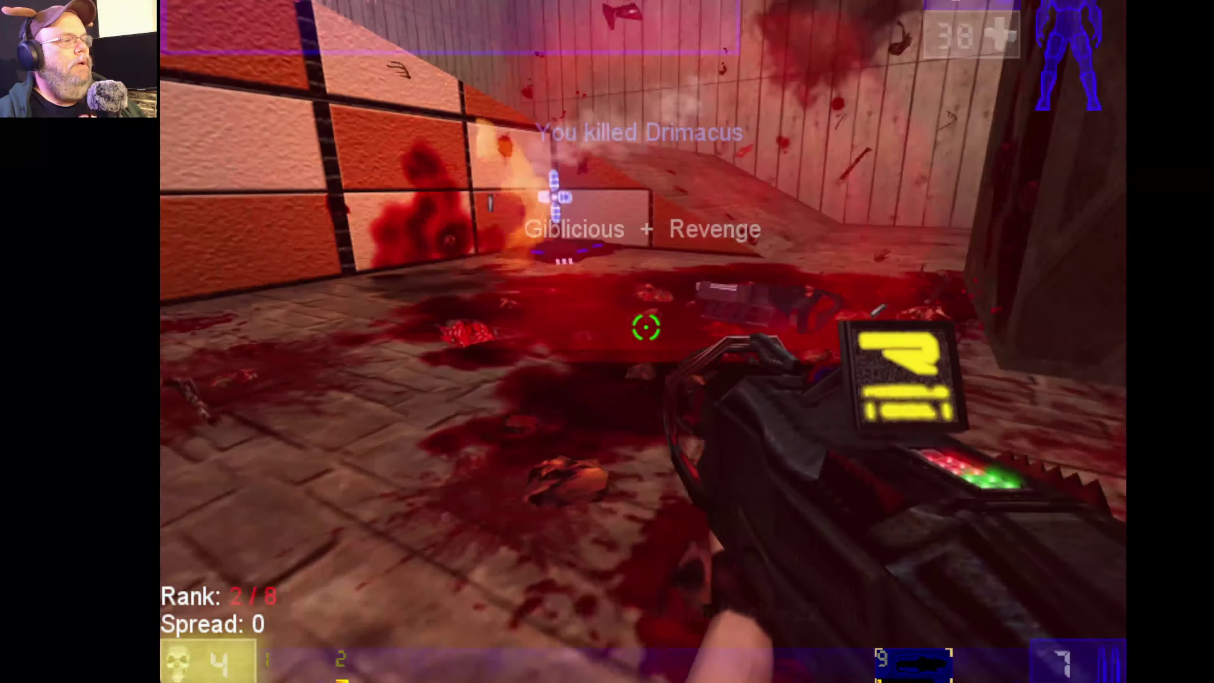
key(w)
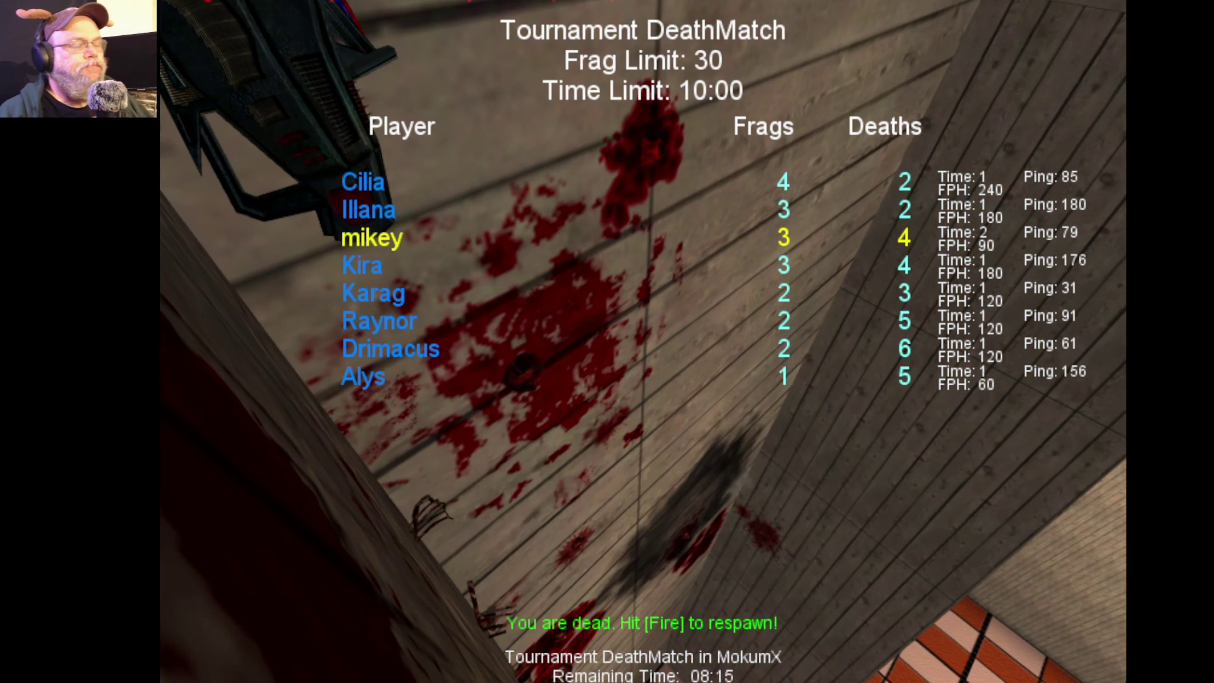
Respawn, pick up the War Ready Enforcer and gun down Drimacus.
click(642, 342)
key(w)
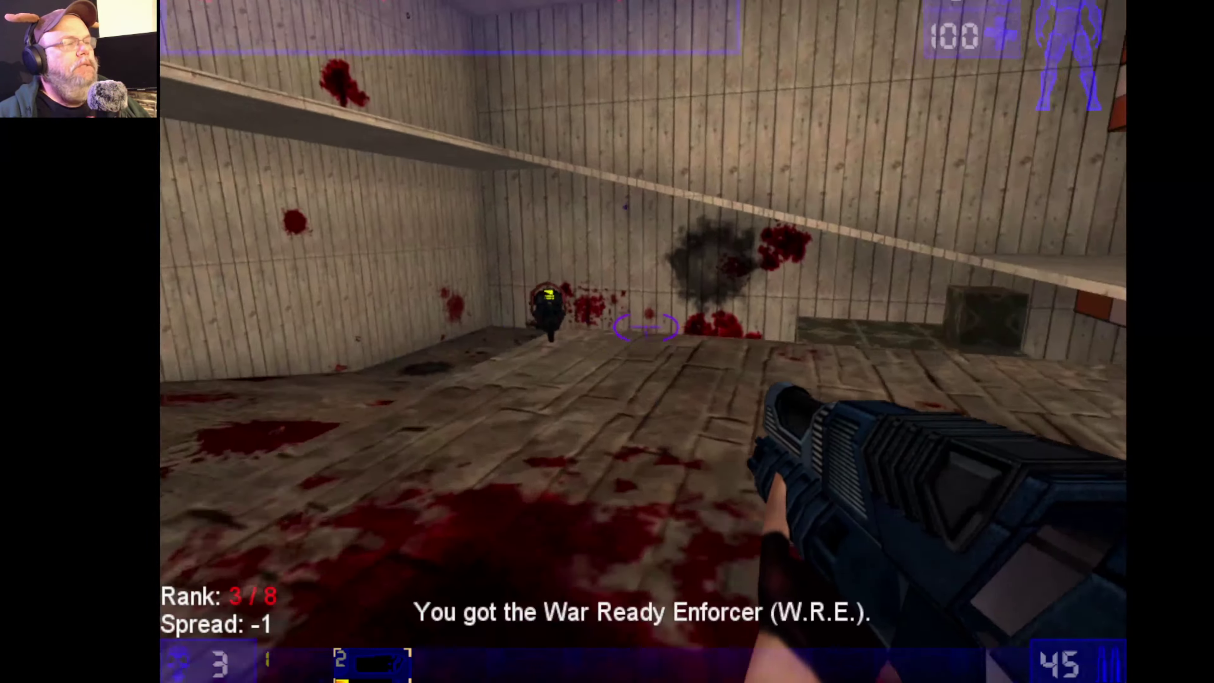
key(w)
click(646, 327)
click(646, 327)
click(646, 327)
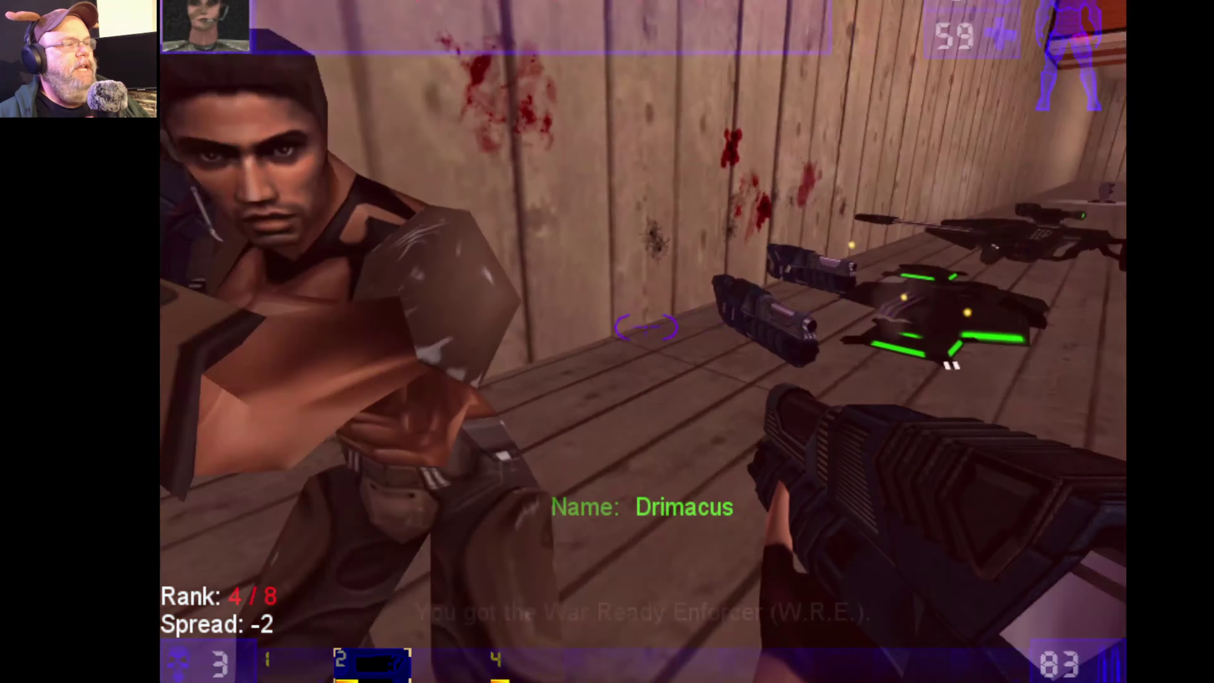
click(646, 327)
click(646, 327)
click(646, 327)
click(646, 327)
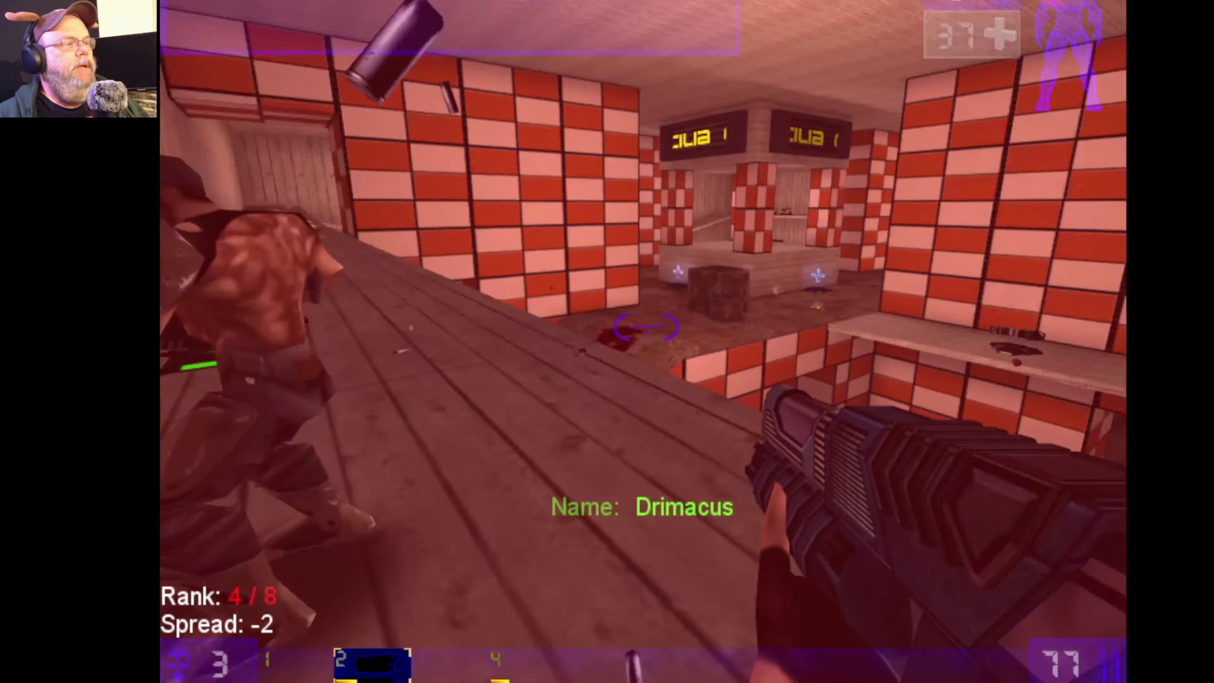
click(646, 328)
click(646, 327)
Collect the InfraRed Precision Rifle and Thigh Pads, then switch to the slot-2 gun.
key(w)
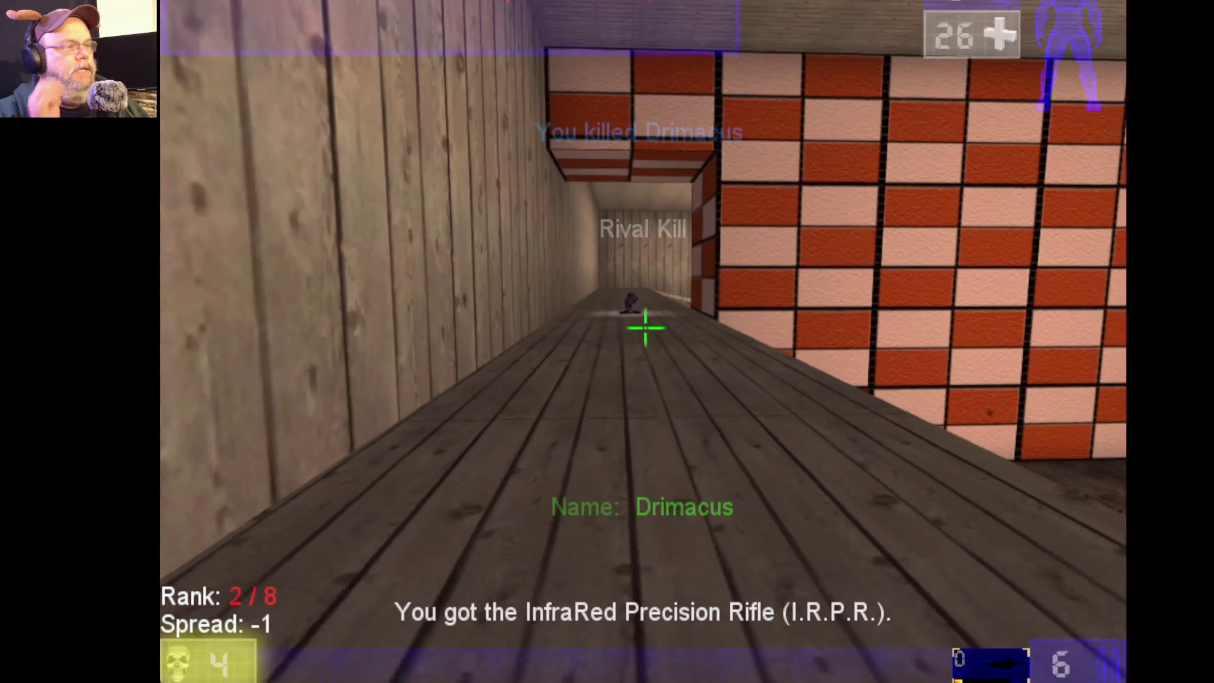
key(w)
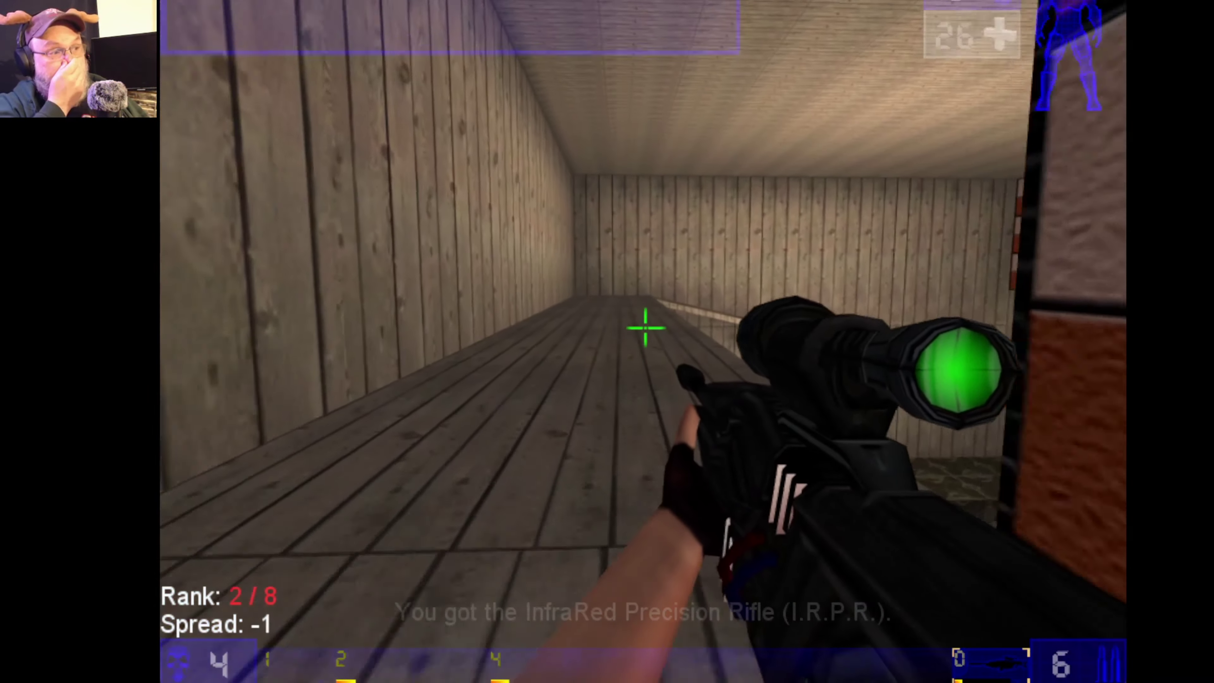
key(w)
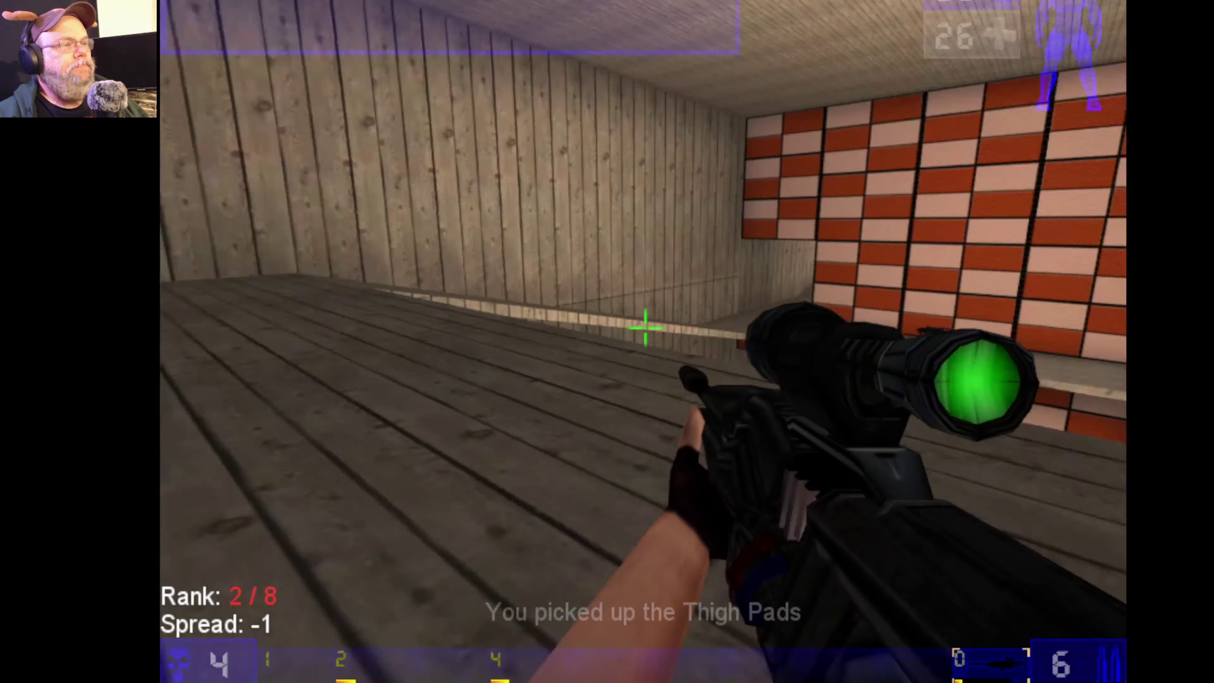
key(2)
key(w)
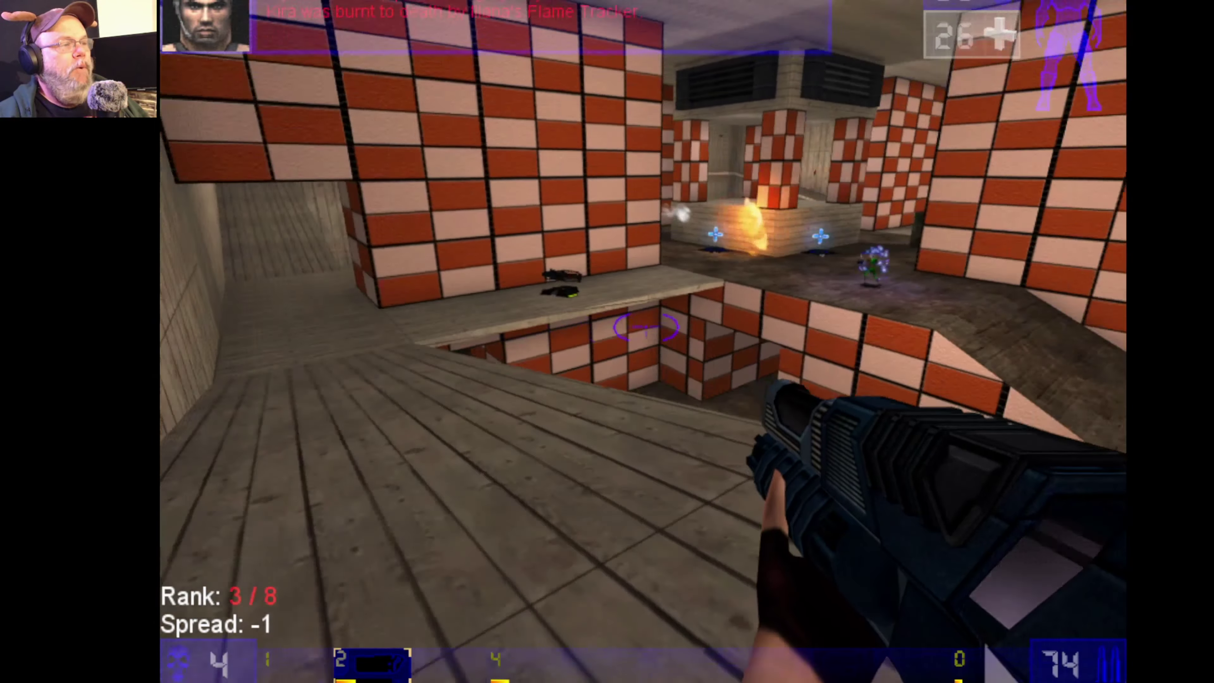
key(w)
Shoot the enemy, kill Karag with missiles, grab health and switch to the sniper rifle.
click(645, 326)
click(645, 326)
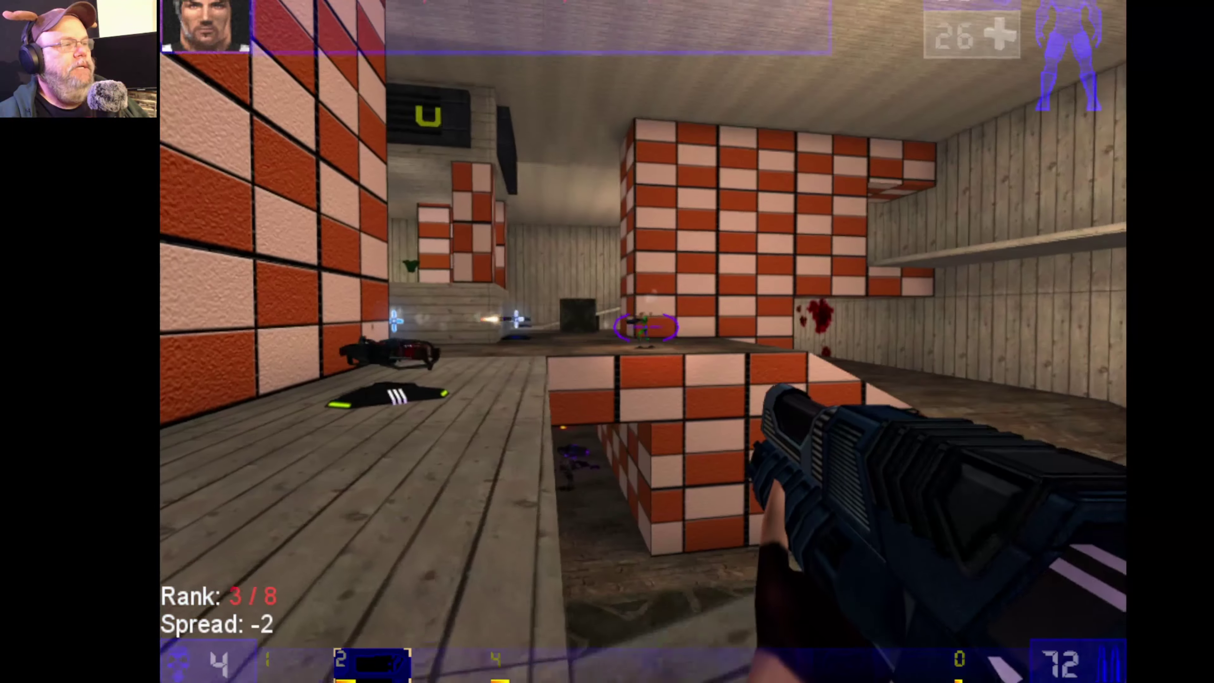
click(645, 327)
click(645, 327)
key(w)
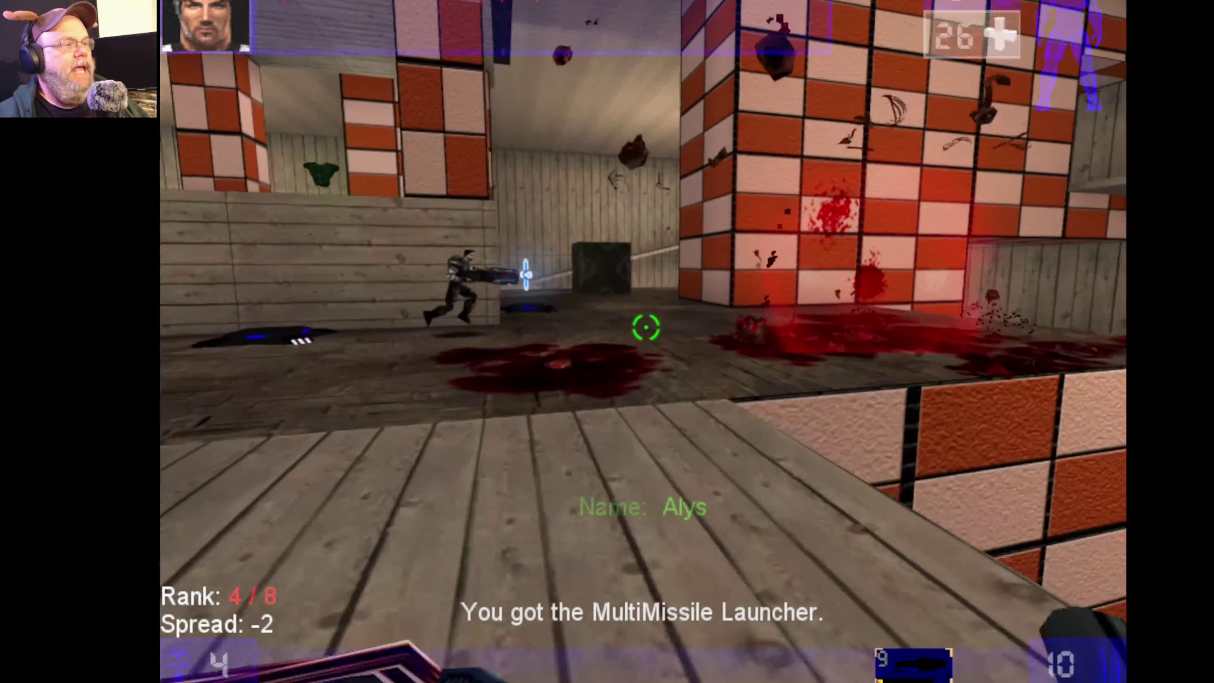
click(645, 327)
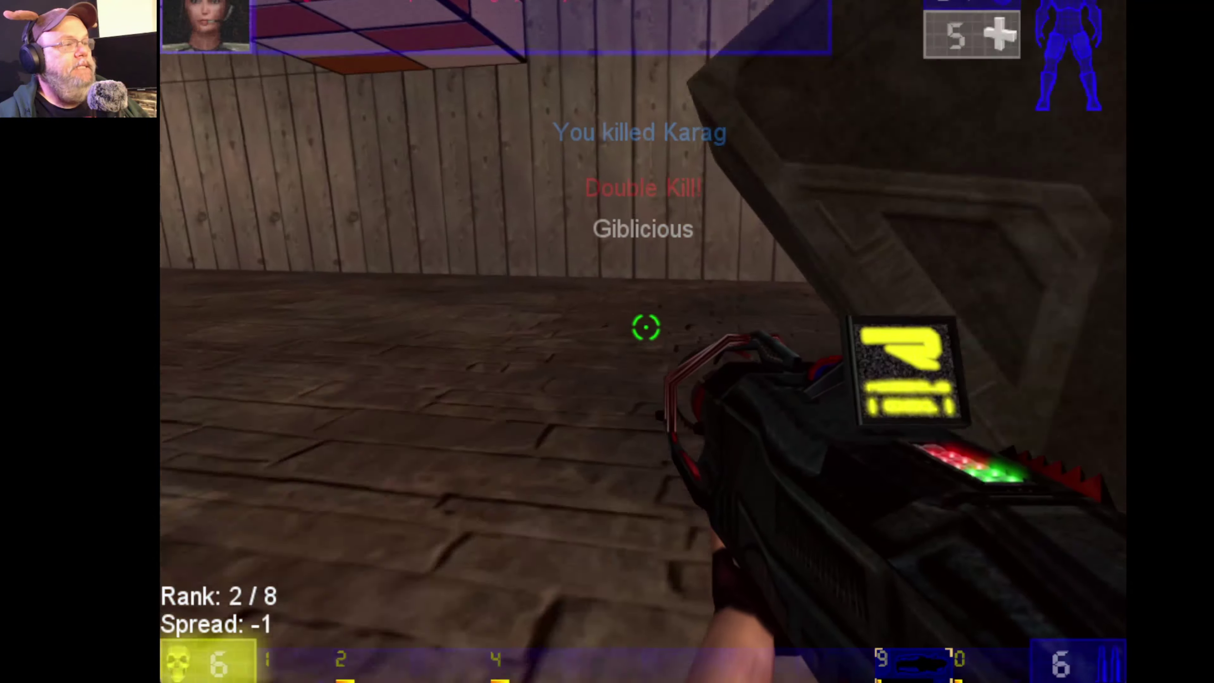
key(4)
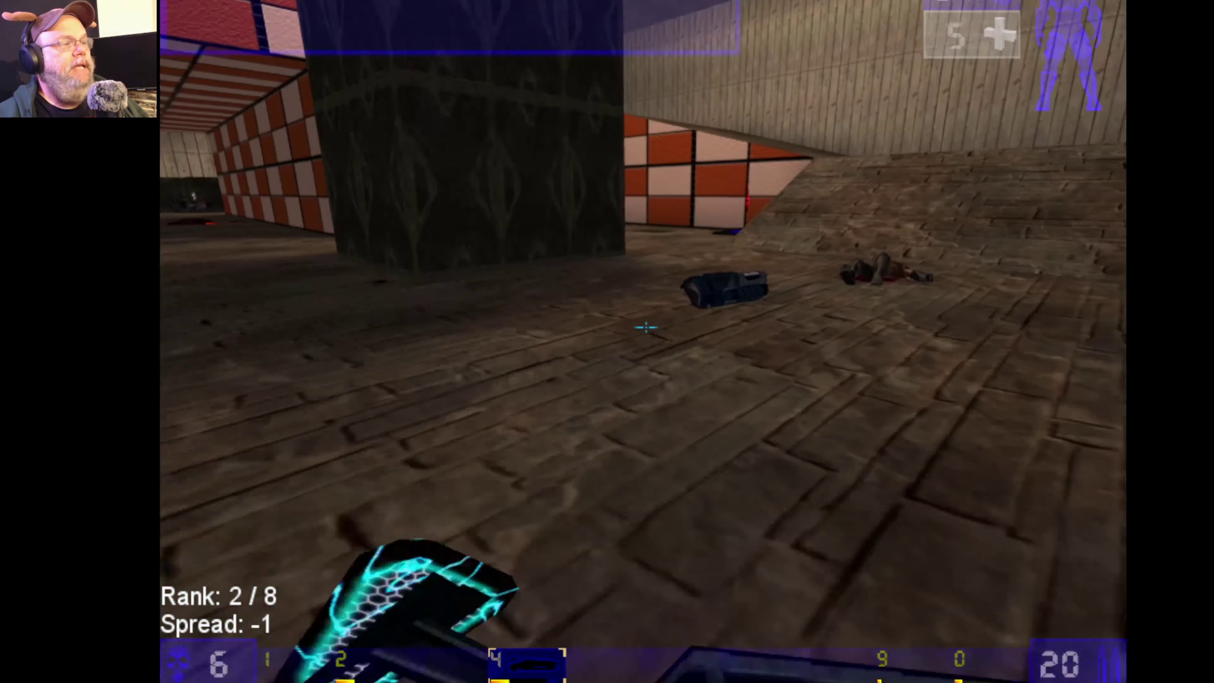
key(1)
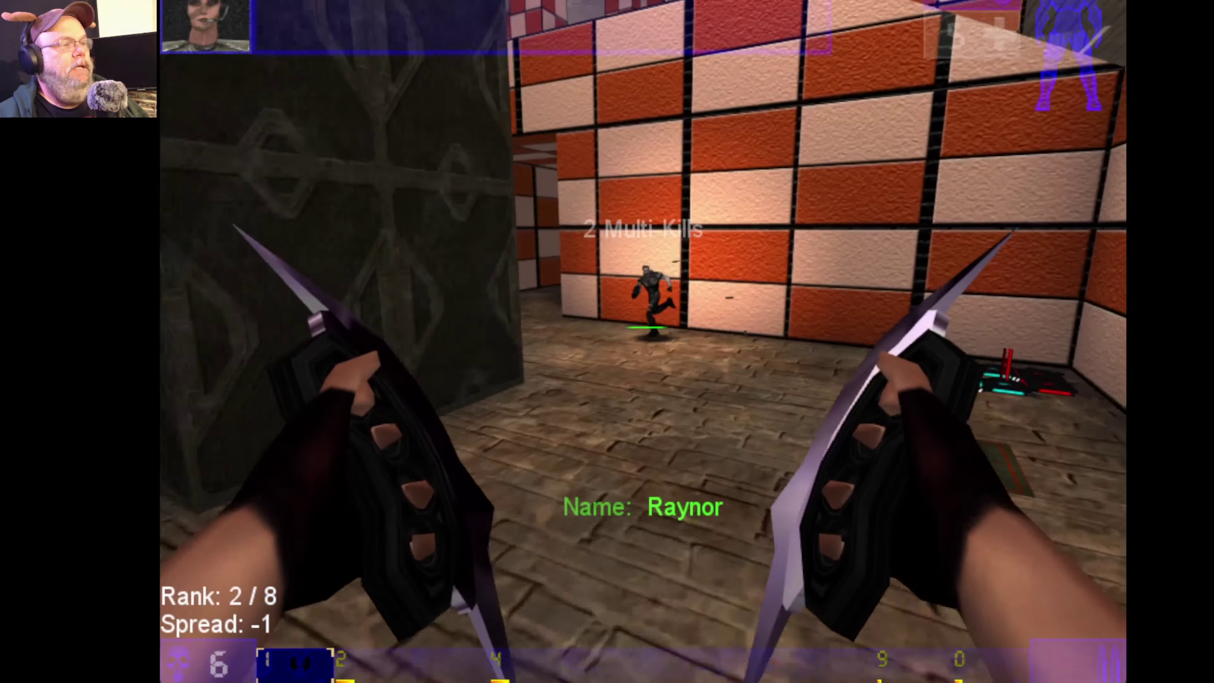
key(0)
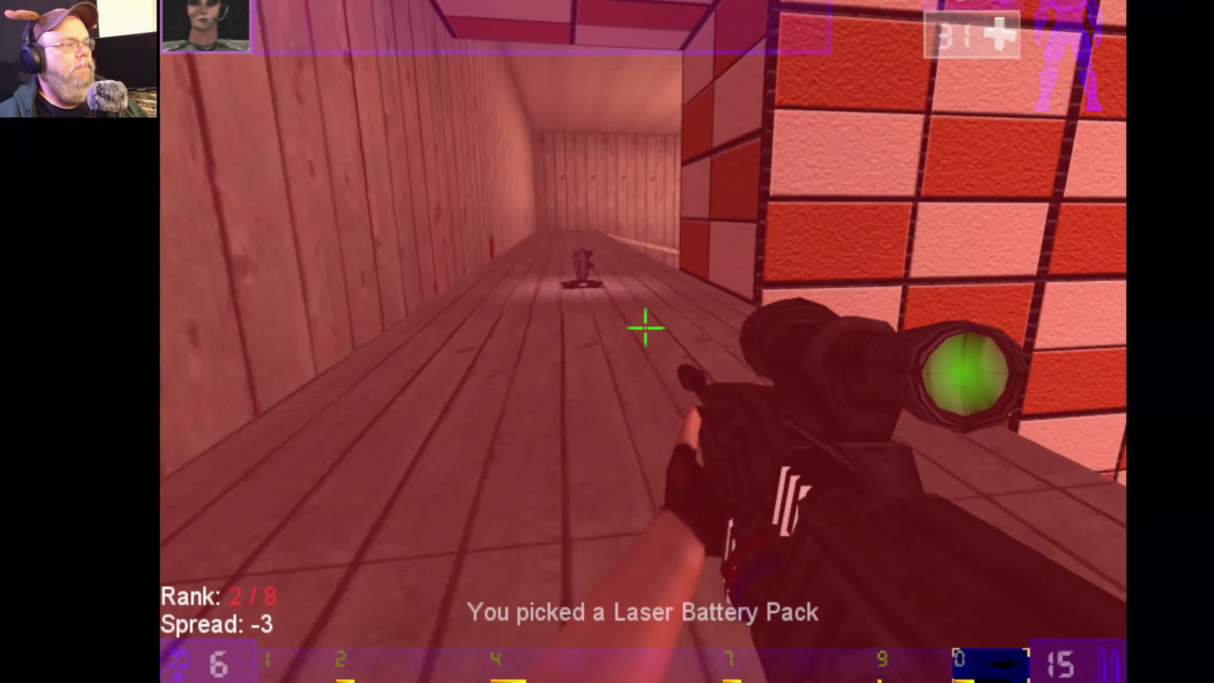
Advance into the checkered room and snipe the rival bot for more frags.
key(w)
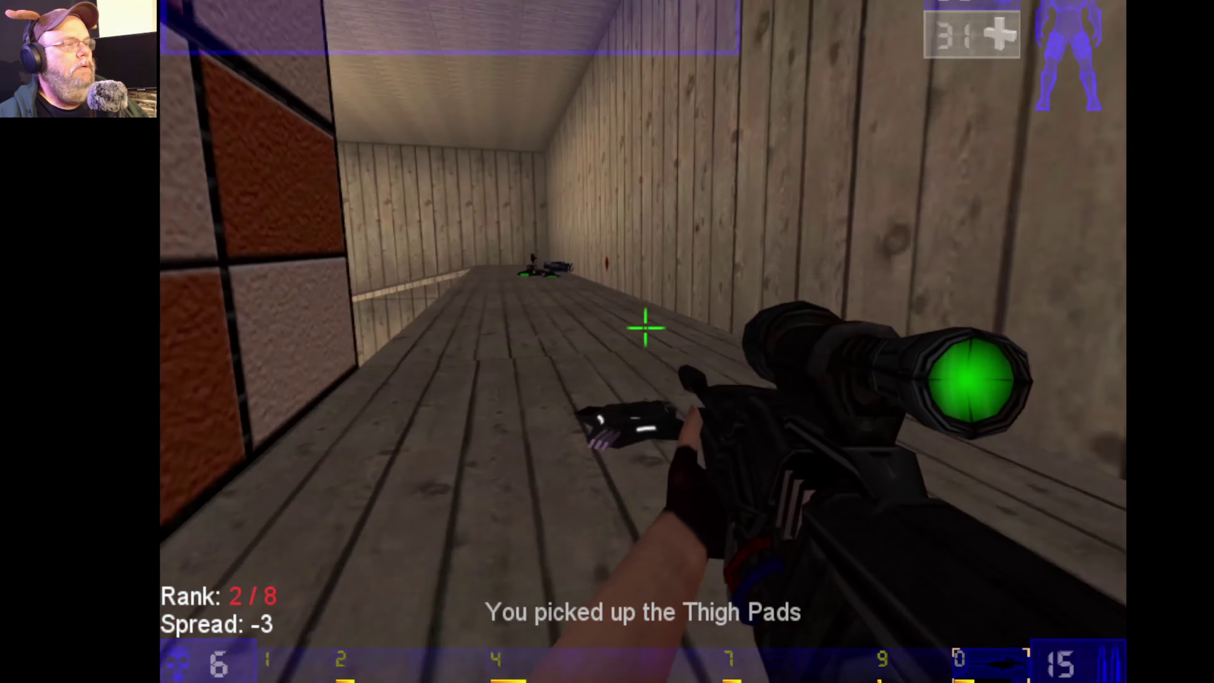
right_click(645, 327)
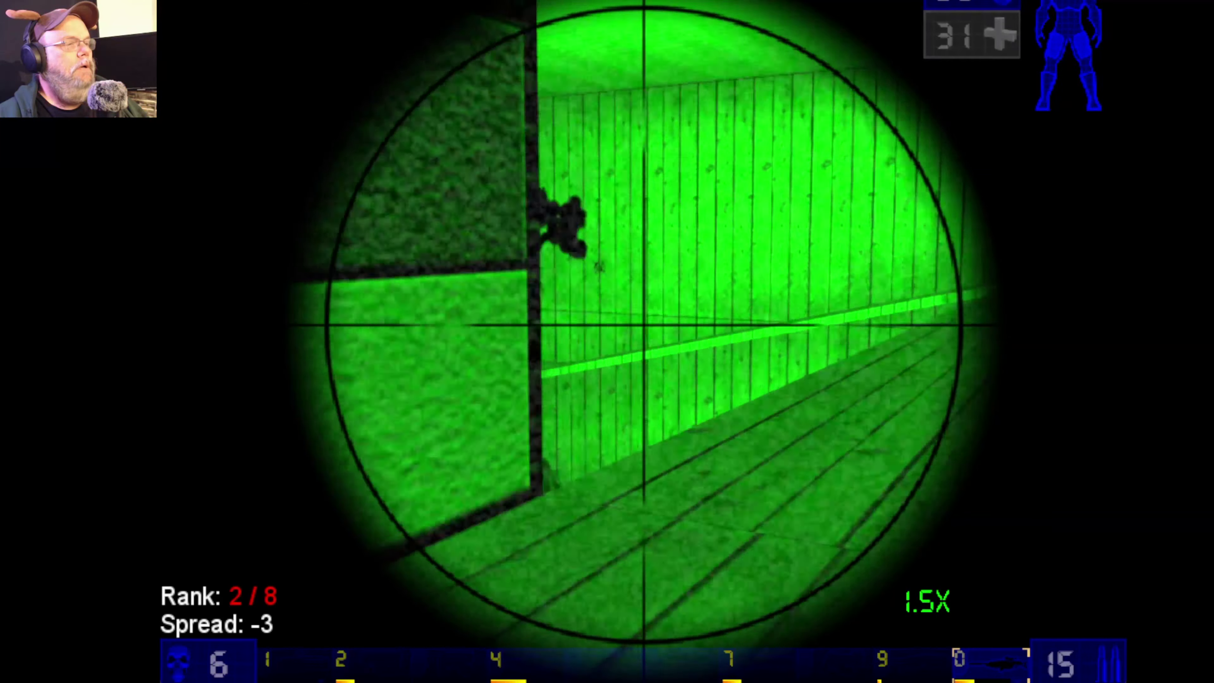
key(Left)
key(w)
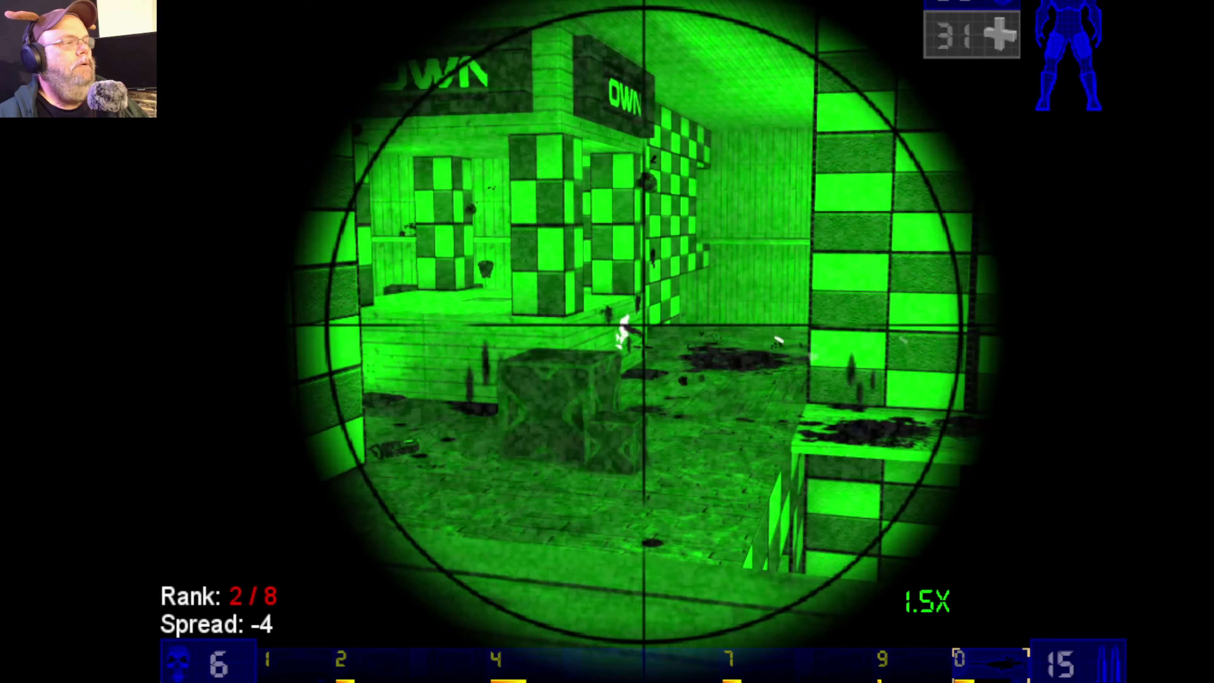
click(643, 325)
click(643, 325)
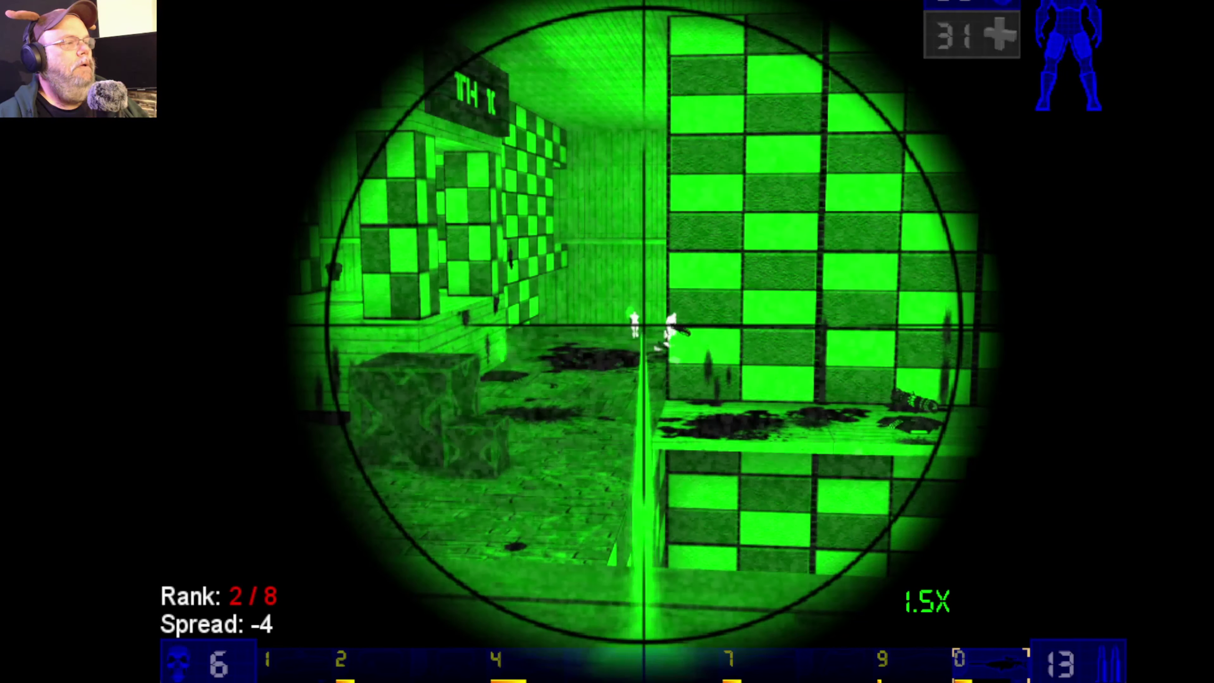
click(644, 325)
click(643, 325)
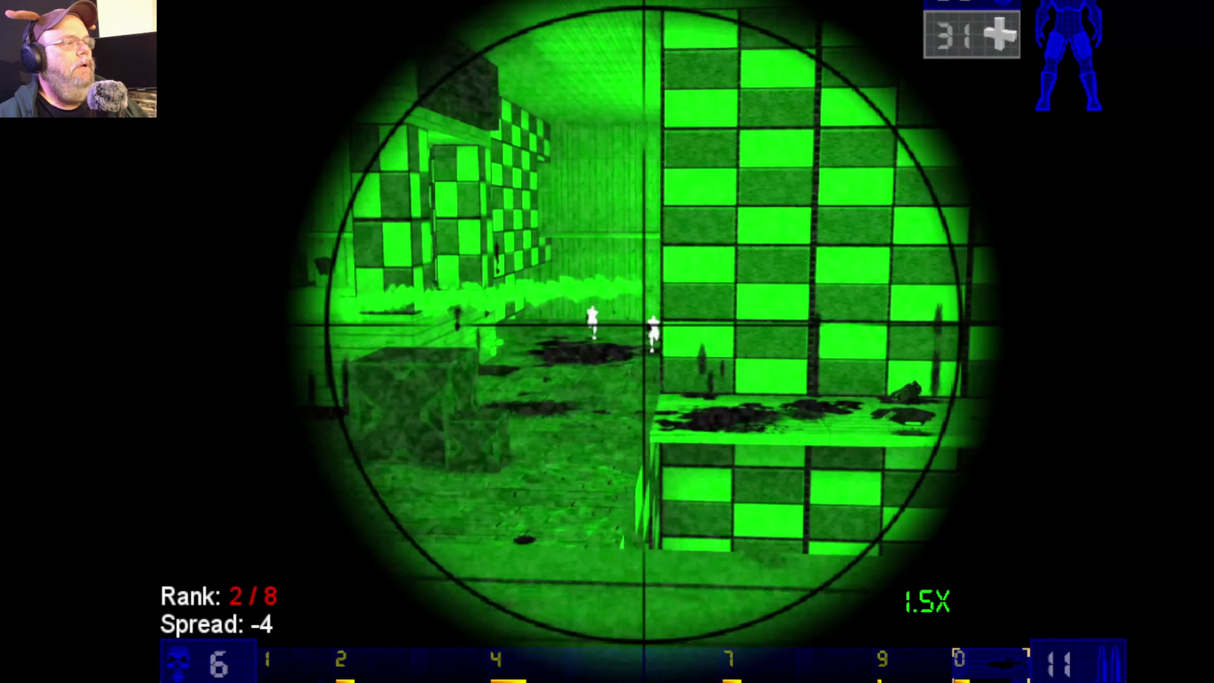
click(643, 326)
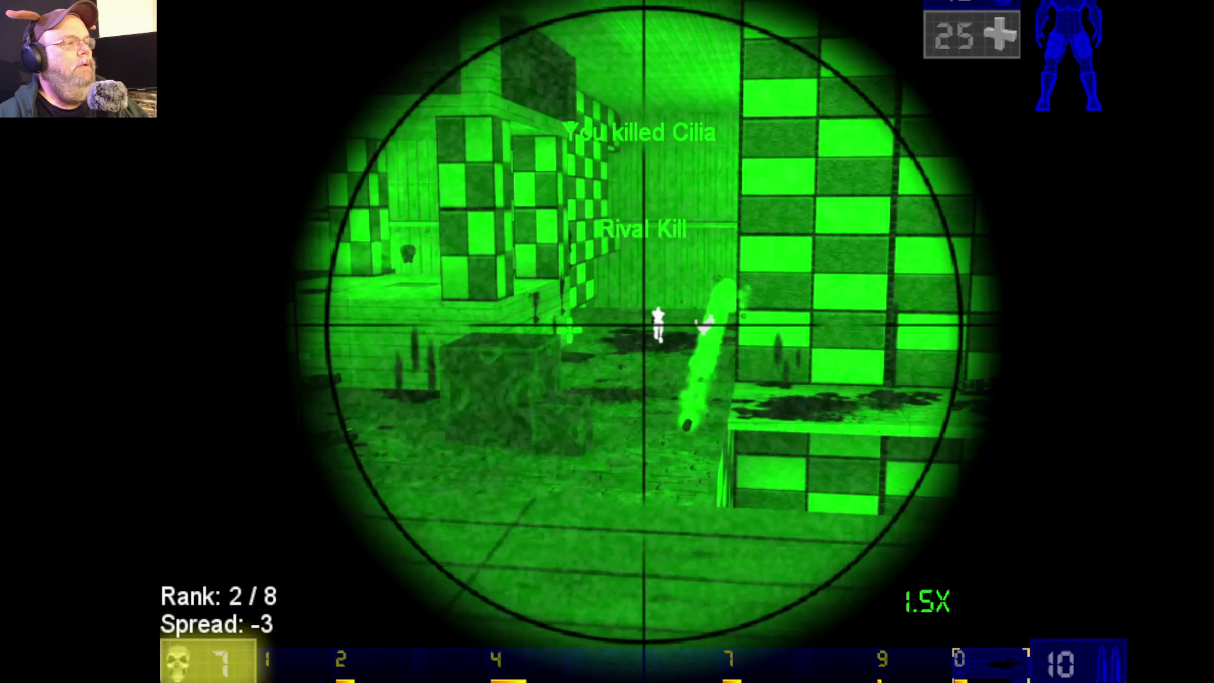
click(645, 326)
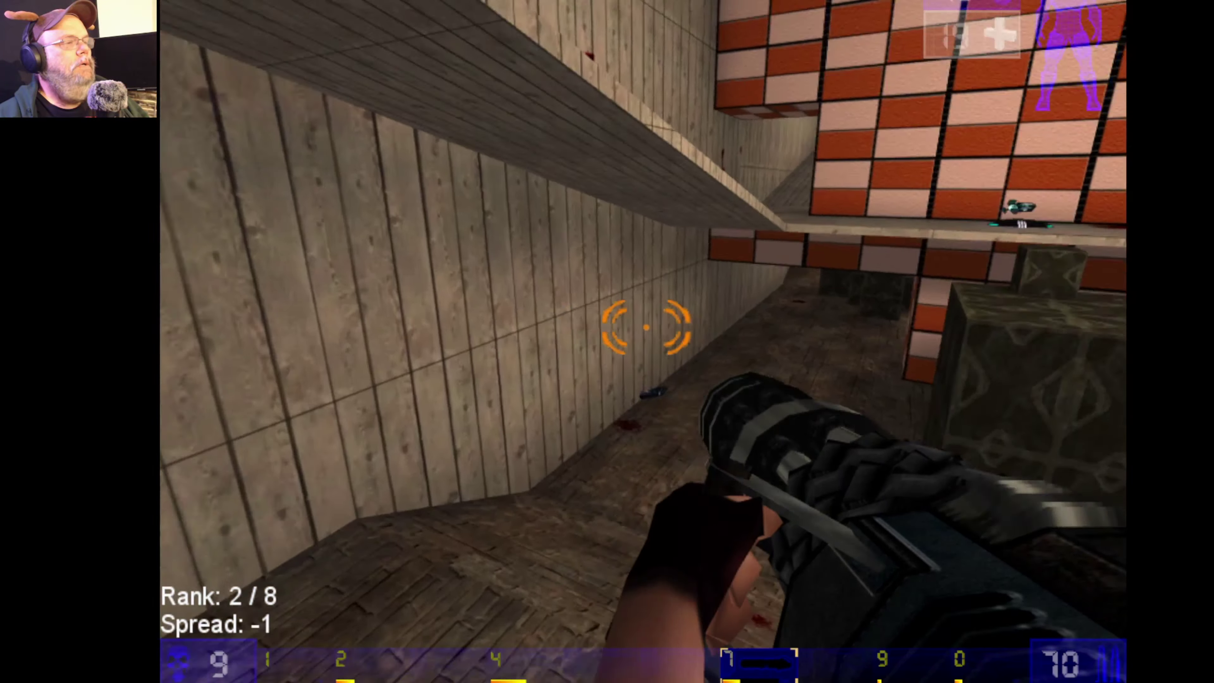
Spray the room with the minigun until killed, then respawn.
click(645, 326)
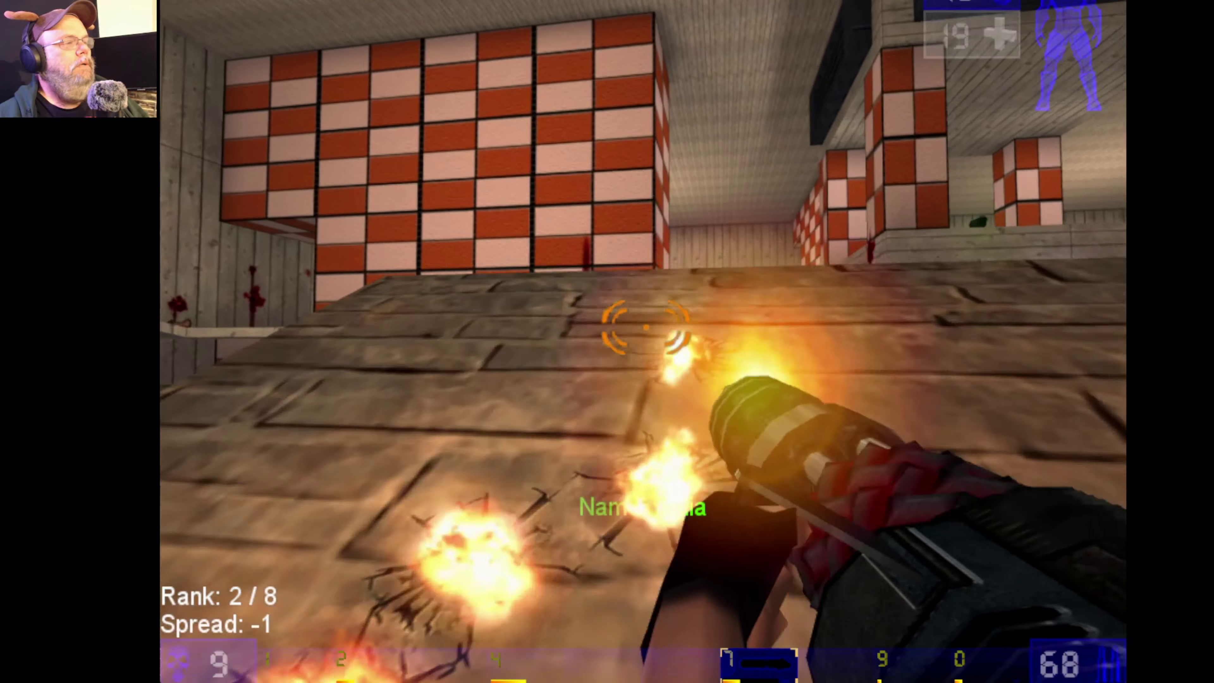
click(645, 326)
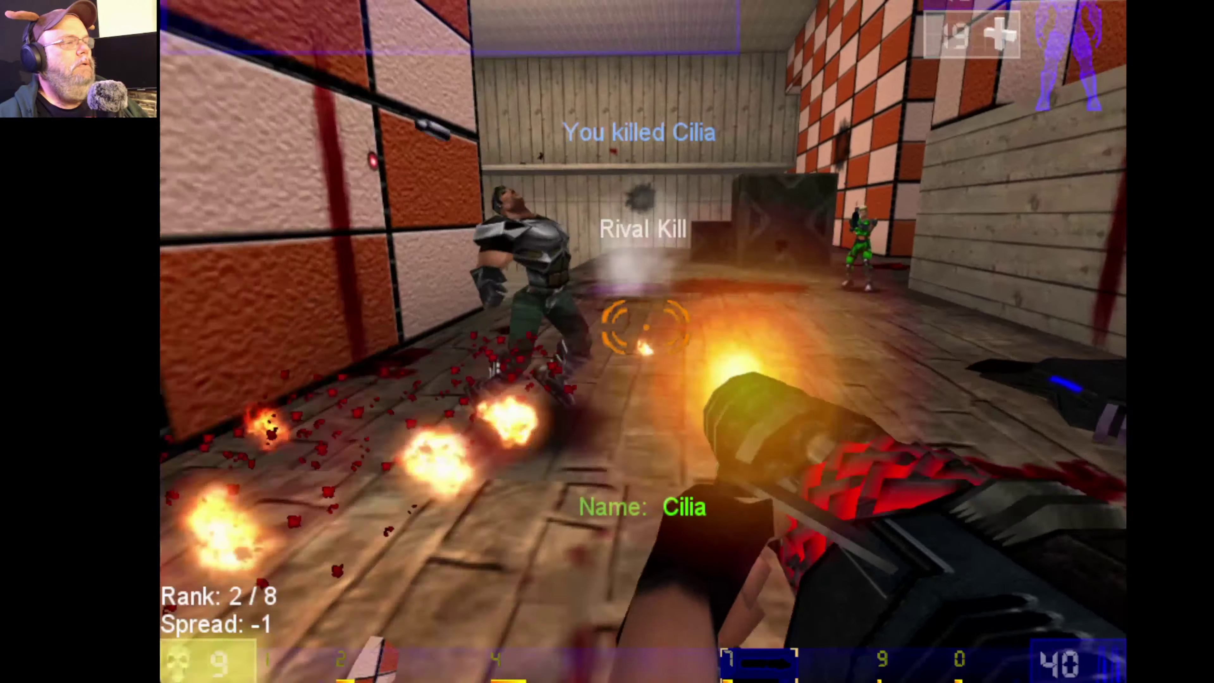
click(645, 326)
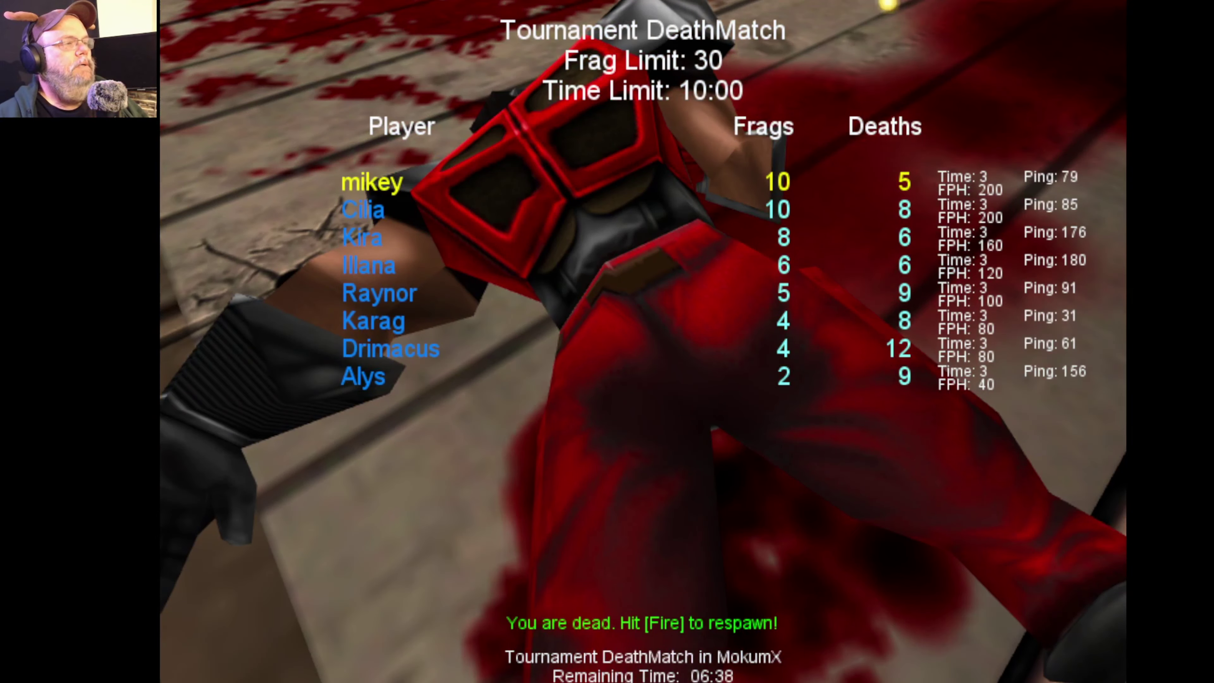
click(643, 342)
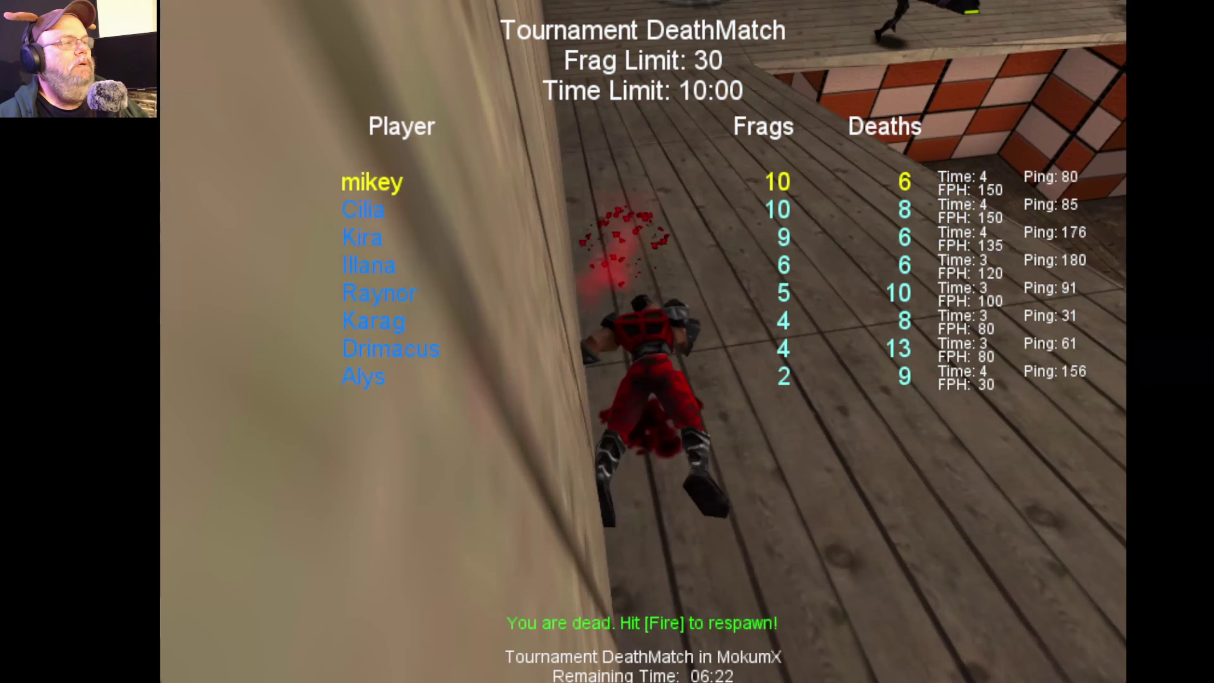
Exit play to the UT menu with Esc and open the Game menu.
key(Escape)
key(Escape)
key(Escape)
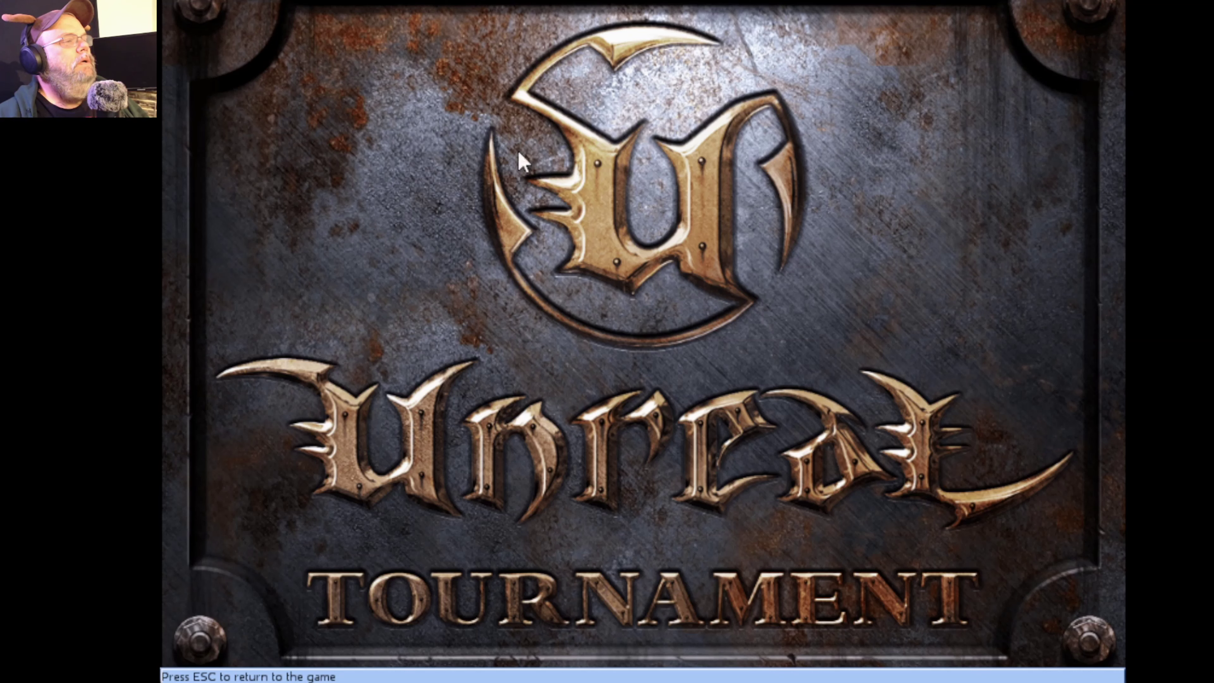
click(191, 3)
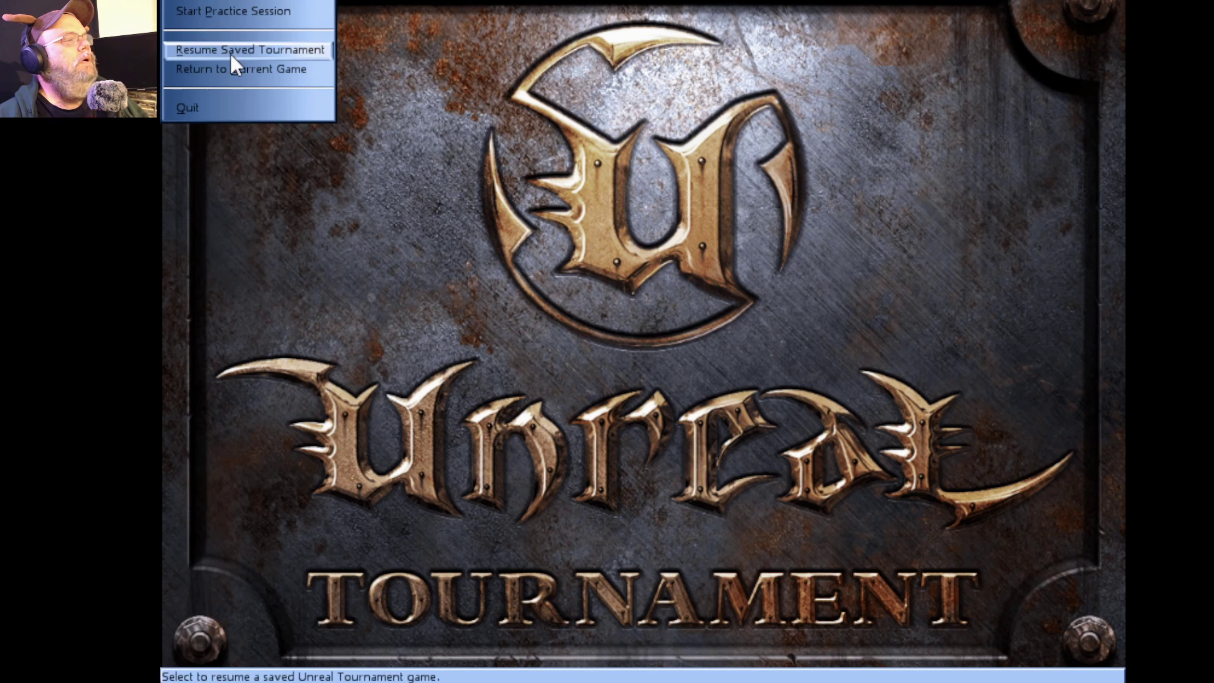
Disconnect from the deathmatch server and dismiss the connection failed screen.
mouse_move(236, 2)
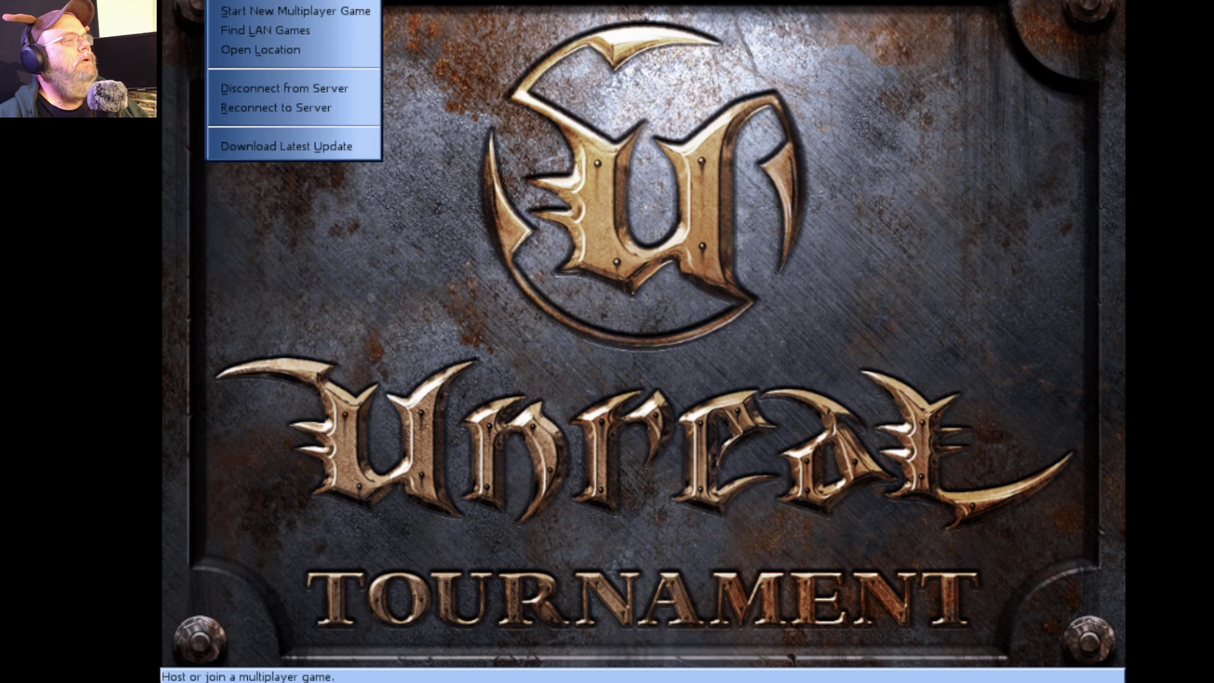
mouse_move(191, 2)
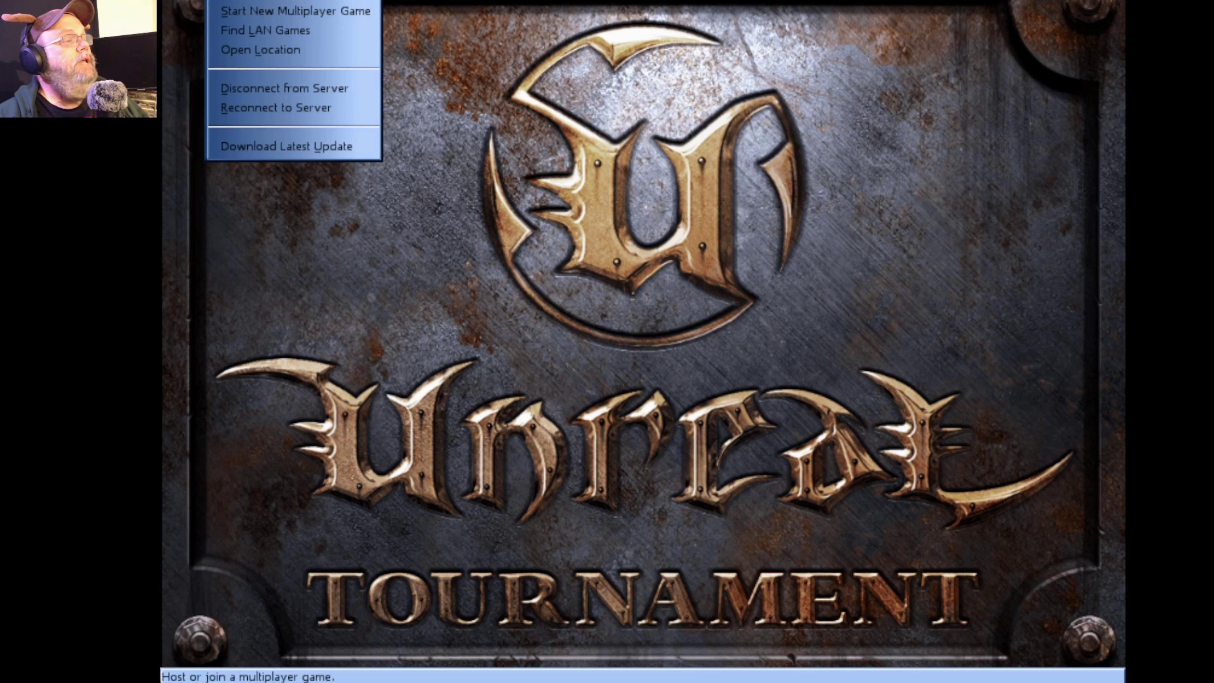
click(287, 89)
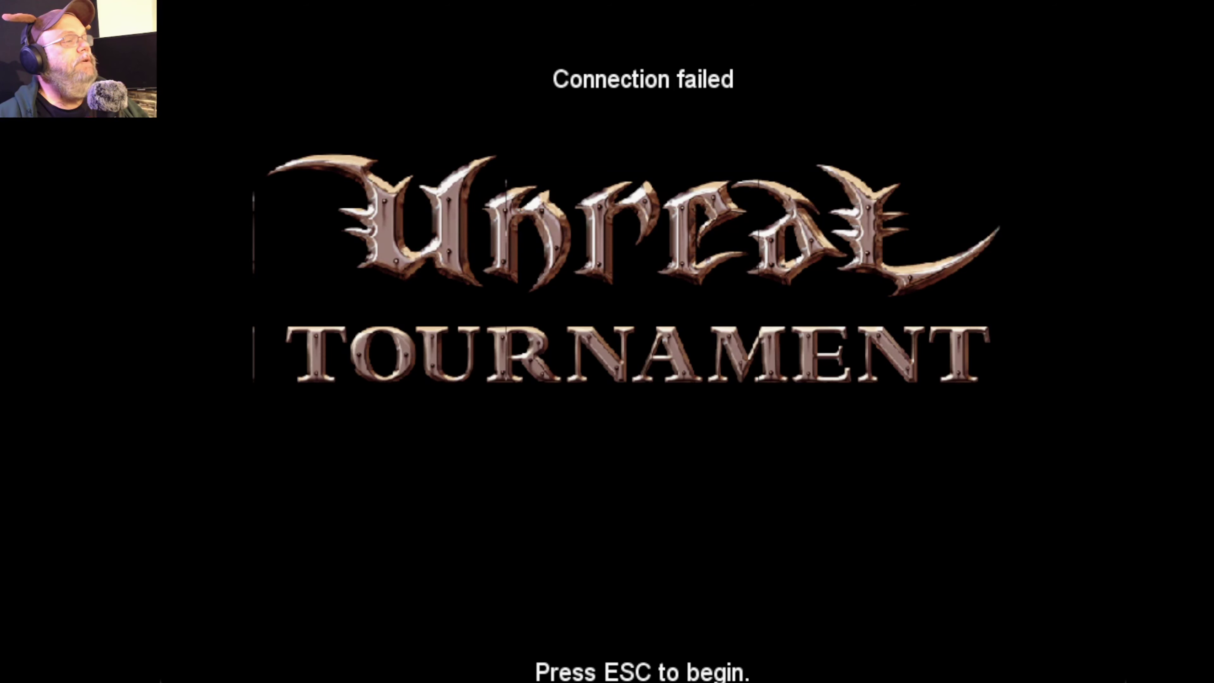
key(Escape)
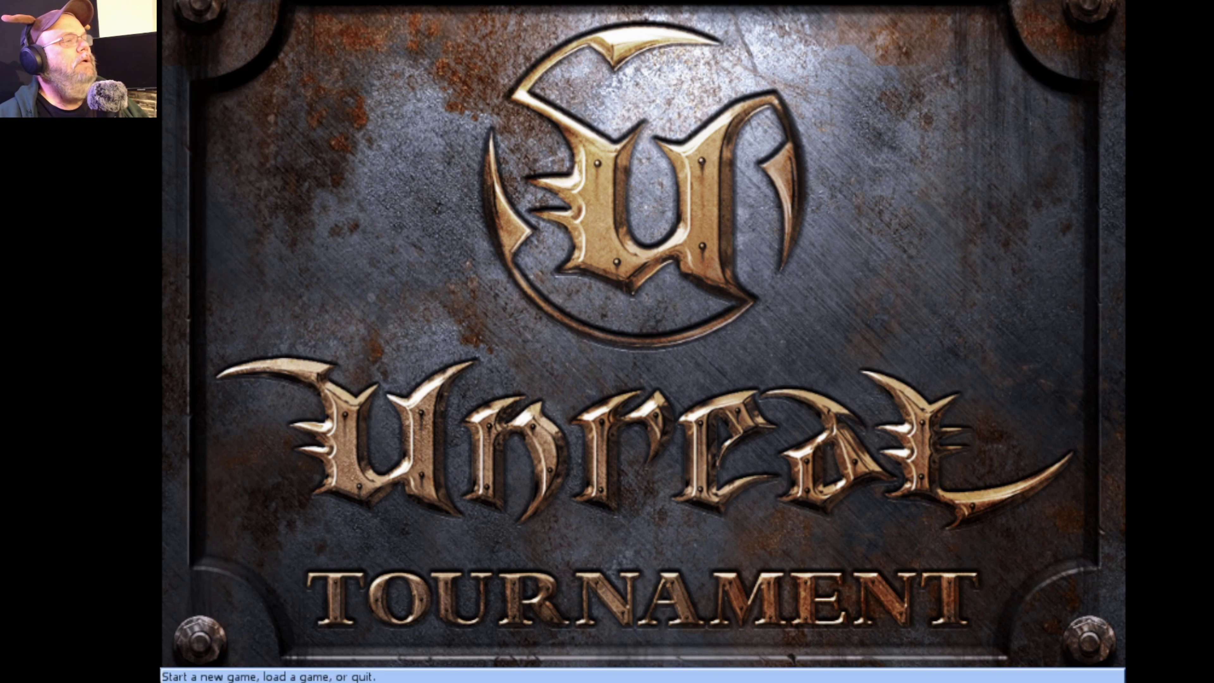
Join the Fast Download SMoKiNG grapple CTF server from Find Internet Games.
click(237, 3)
click(239, 3)
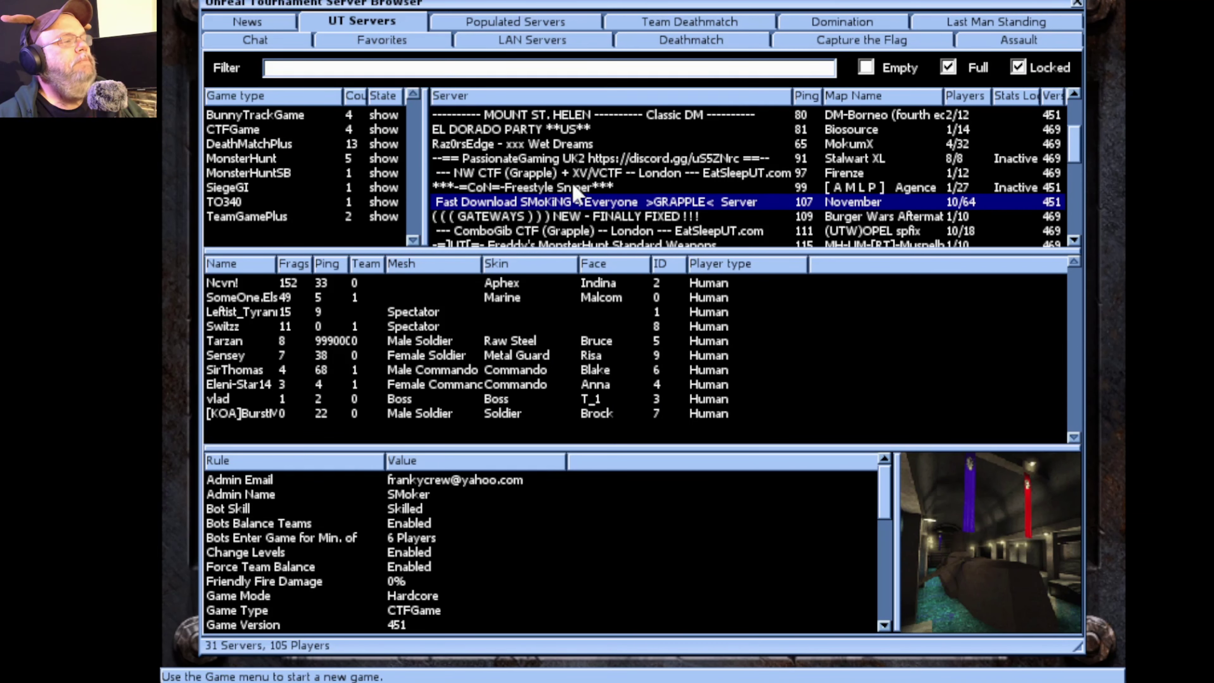
double_click(574, 206)
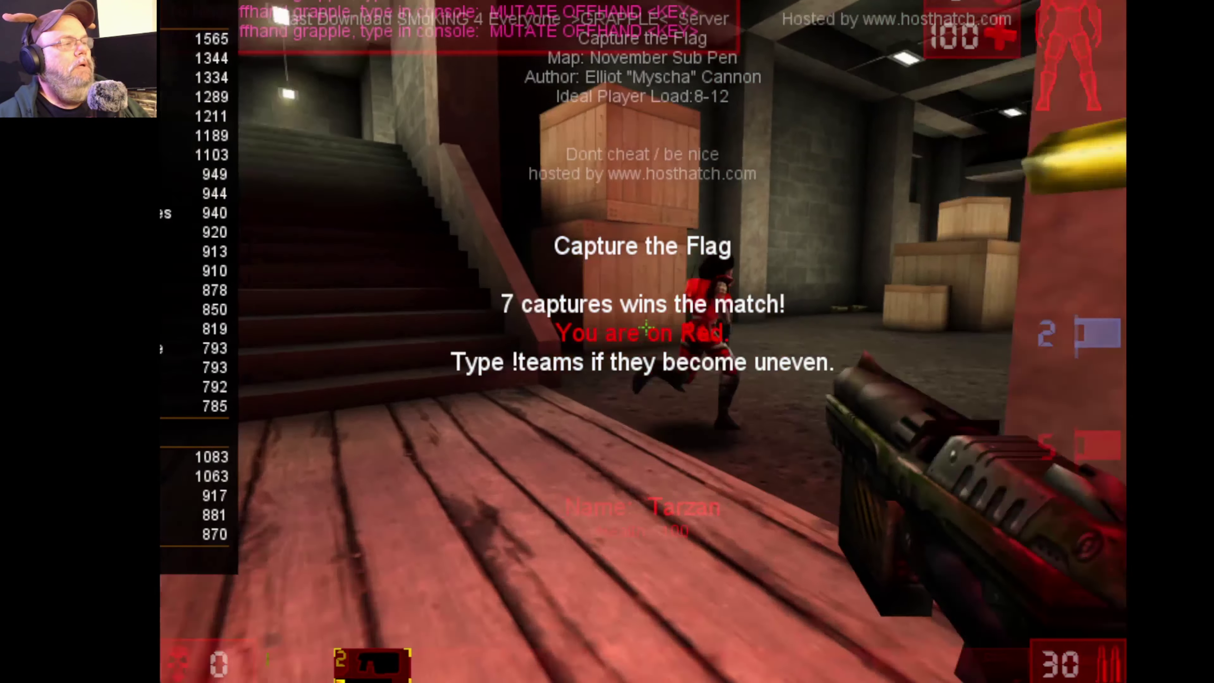
Open fire as the November Sub Pen CTF match starts for Red team.
click(646, 328)
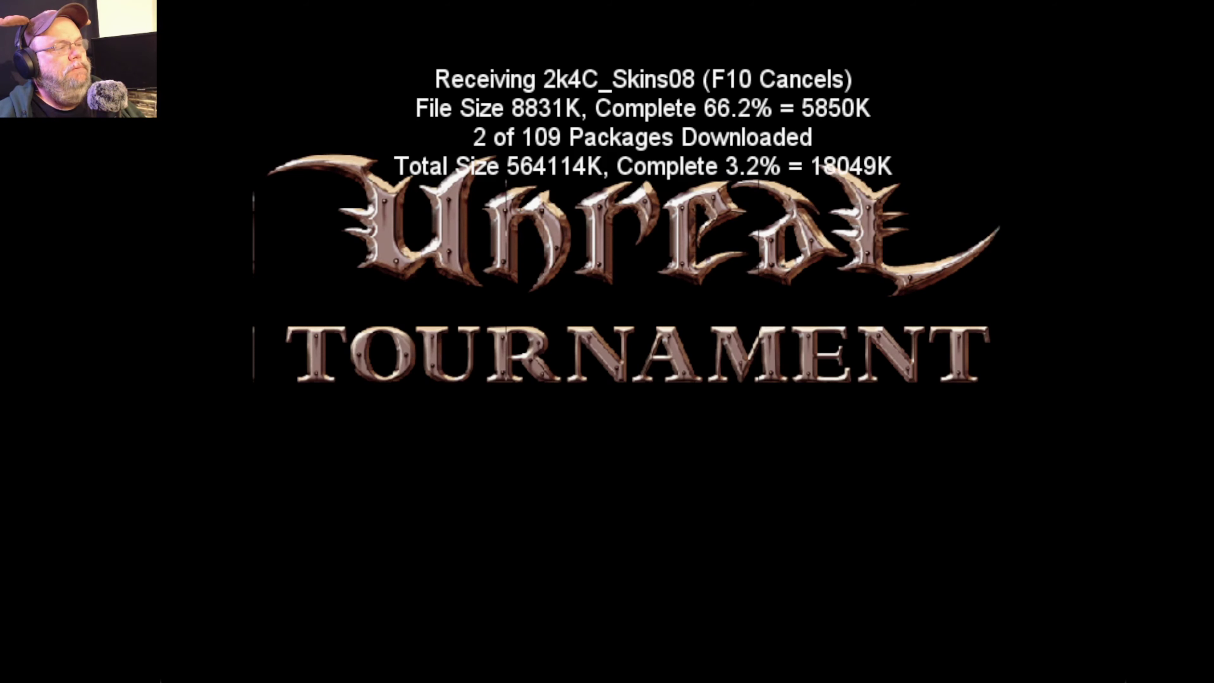
Cancel the new server's 109-package download with F10.
key(F10)
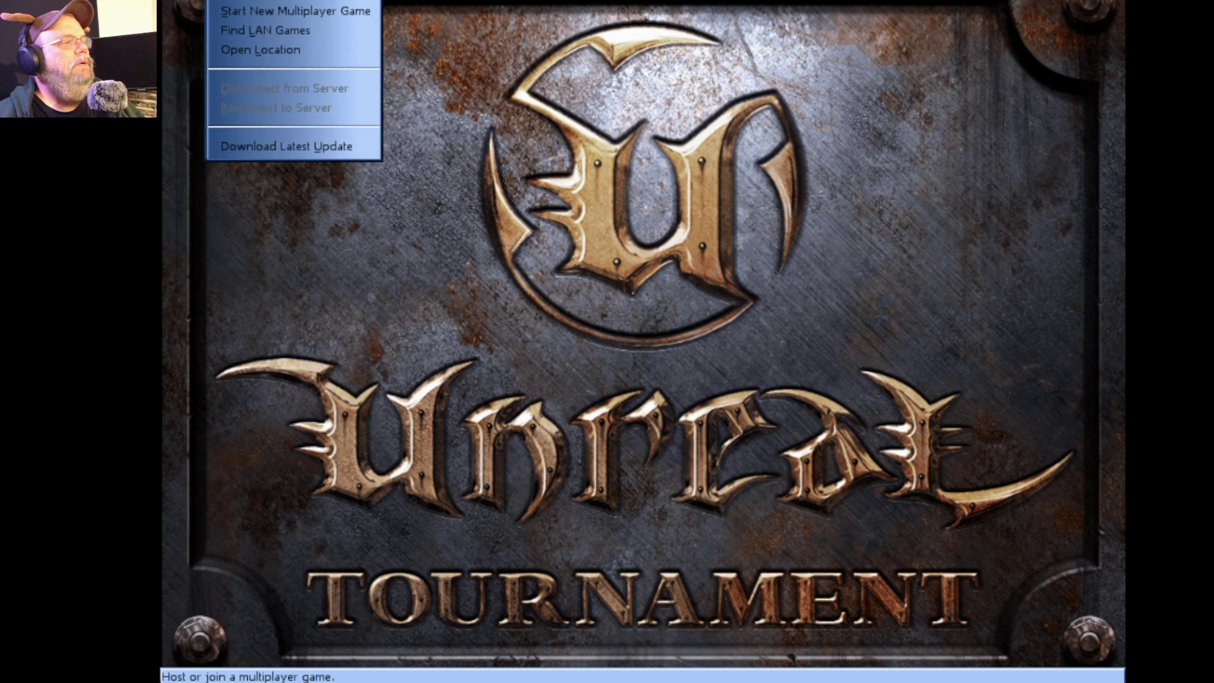
Rejoin the Fast Download SMoKiNG GRAPPLE server from the internet server list.
click(258, 3)
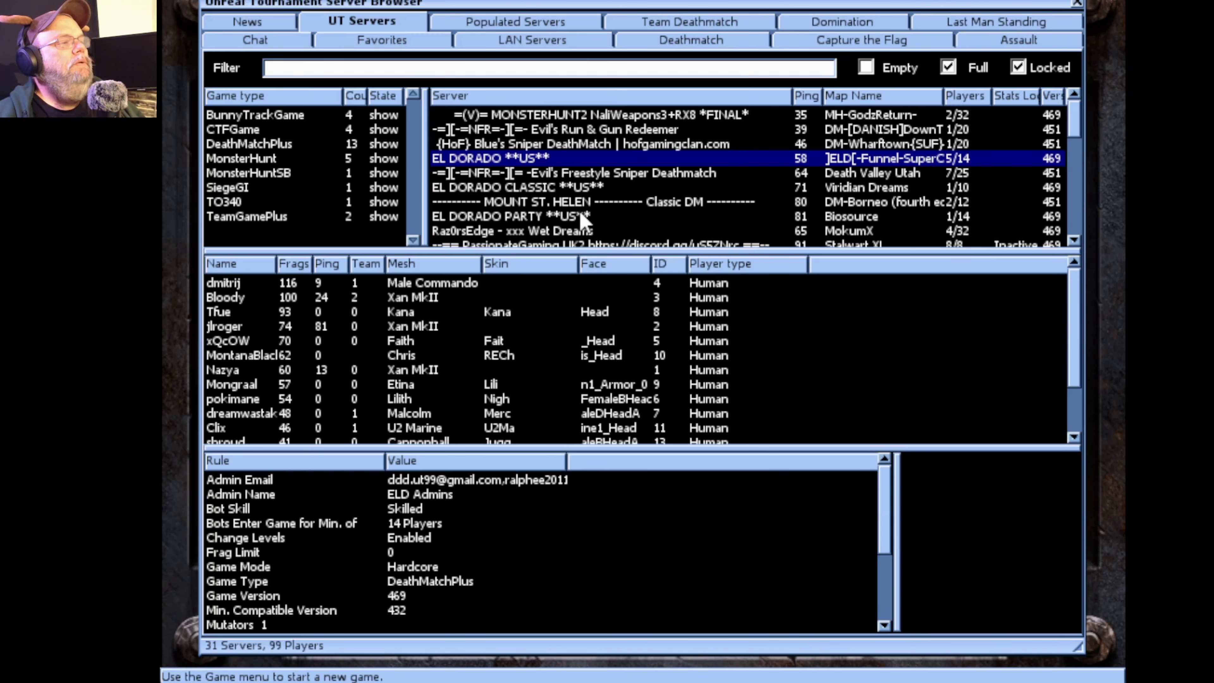
click(583, 190)
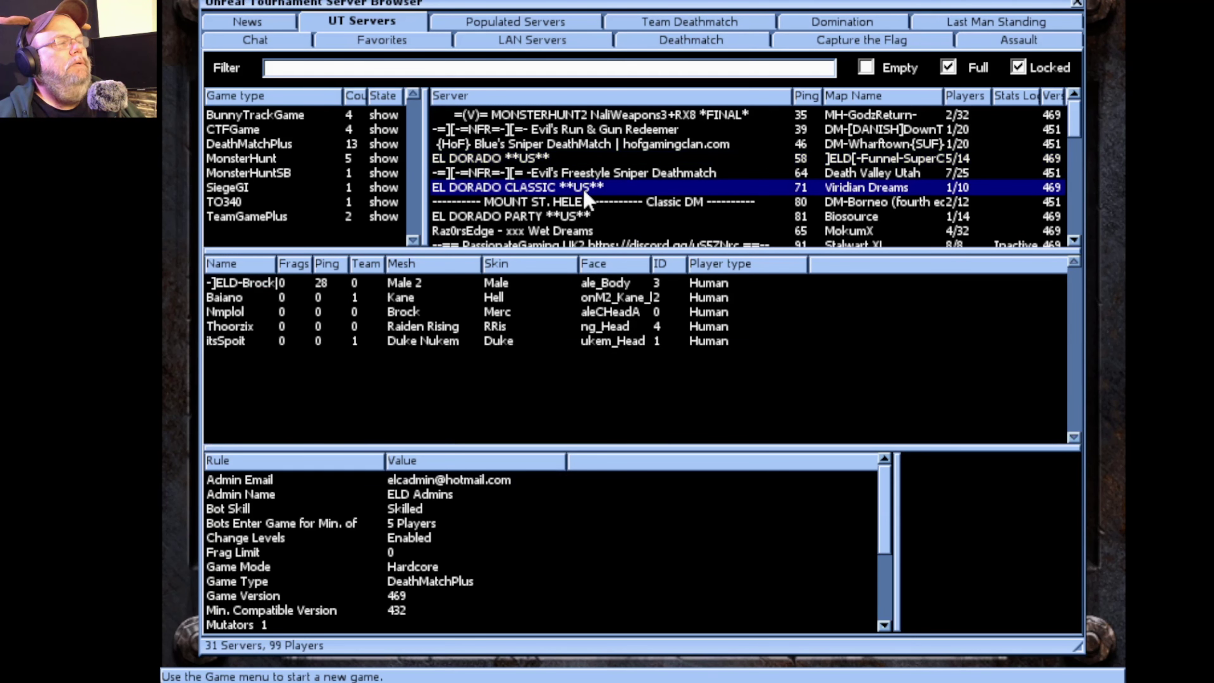
scroll(886, 165, down, 5)
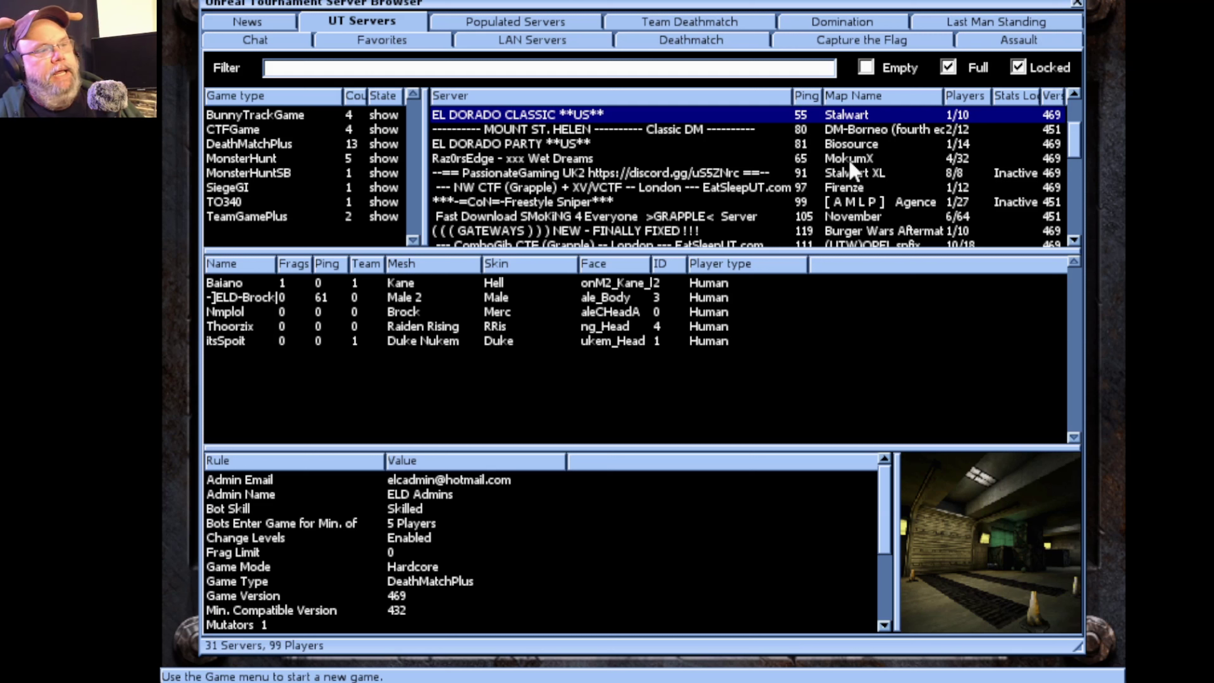
scroll(600, 189, down, 2)
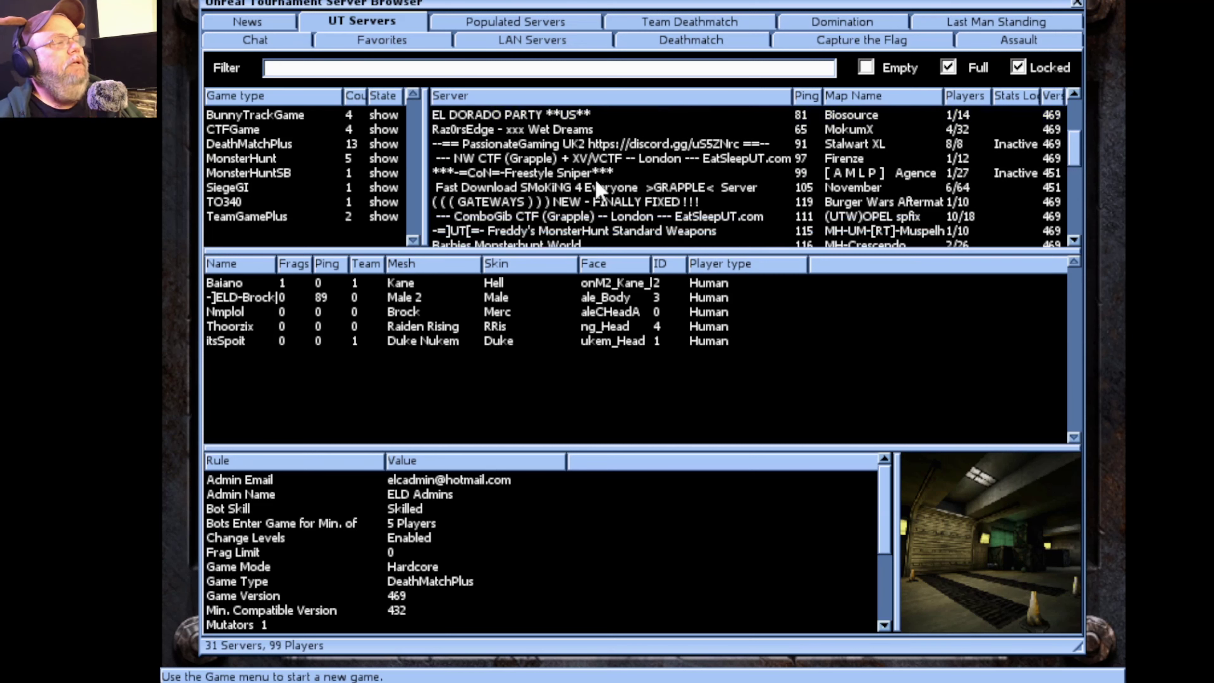
scroll(597, 182, down, 3)
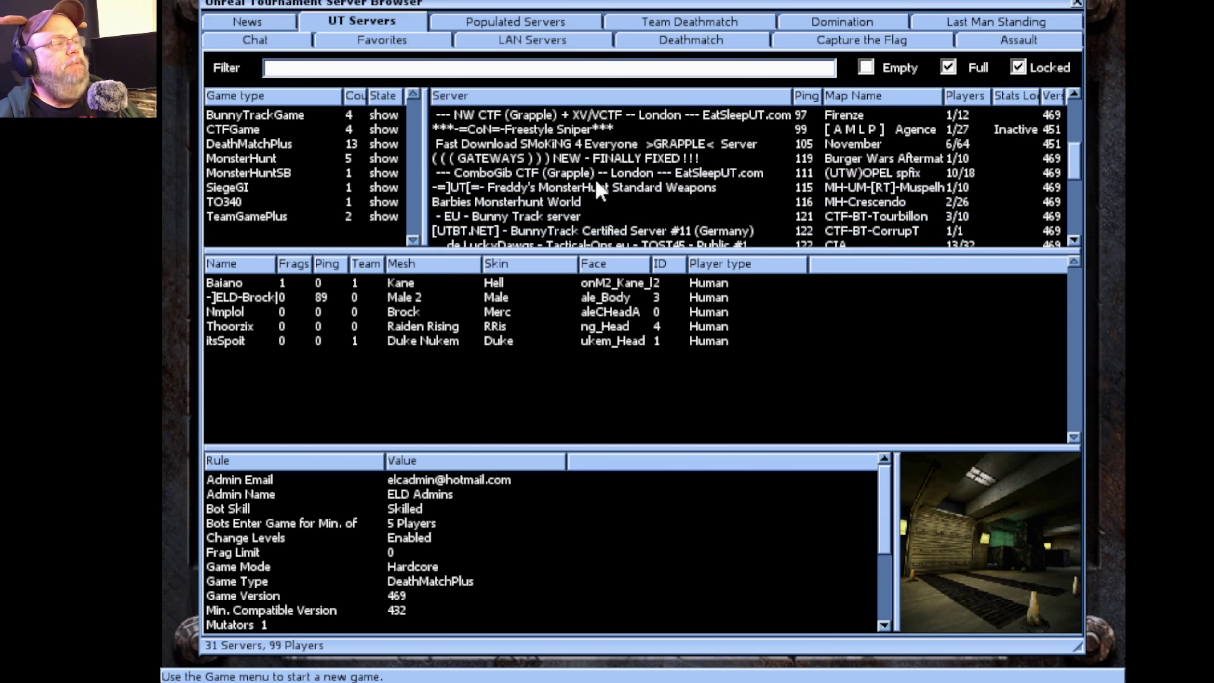
double_click(596, 143)
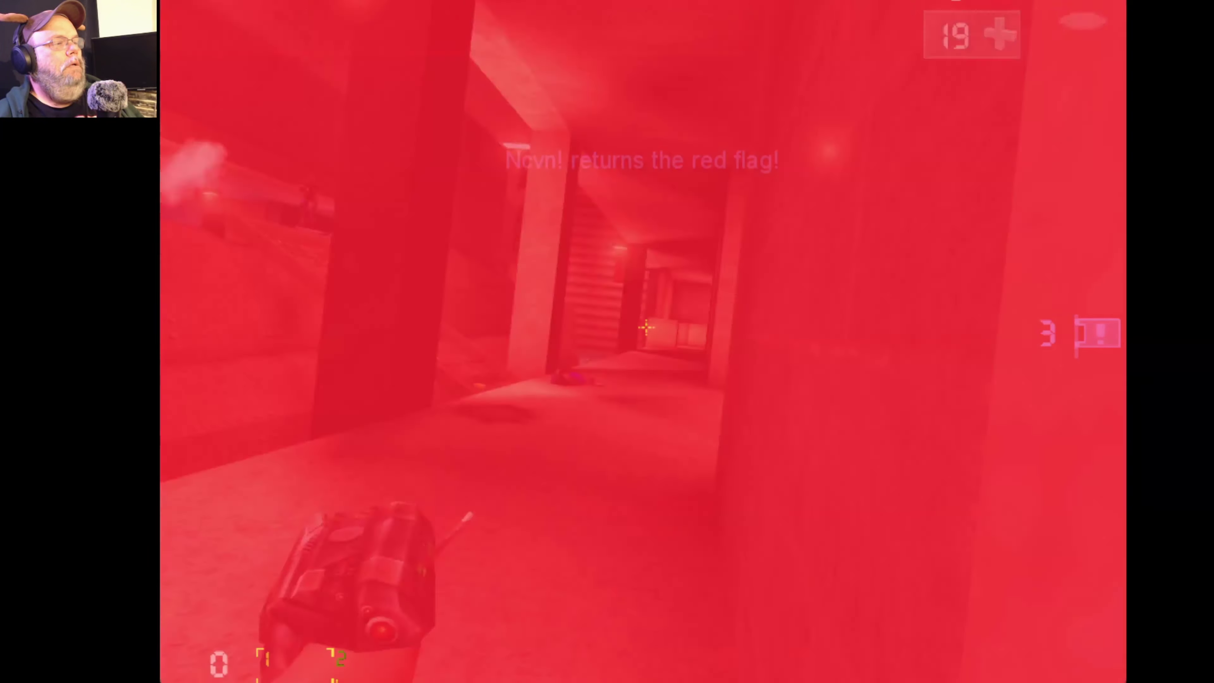
Fire the grappling hook down the corridor, then switch to the pistol.
click(646, 327)
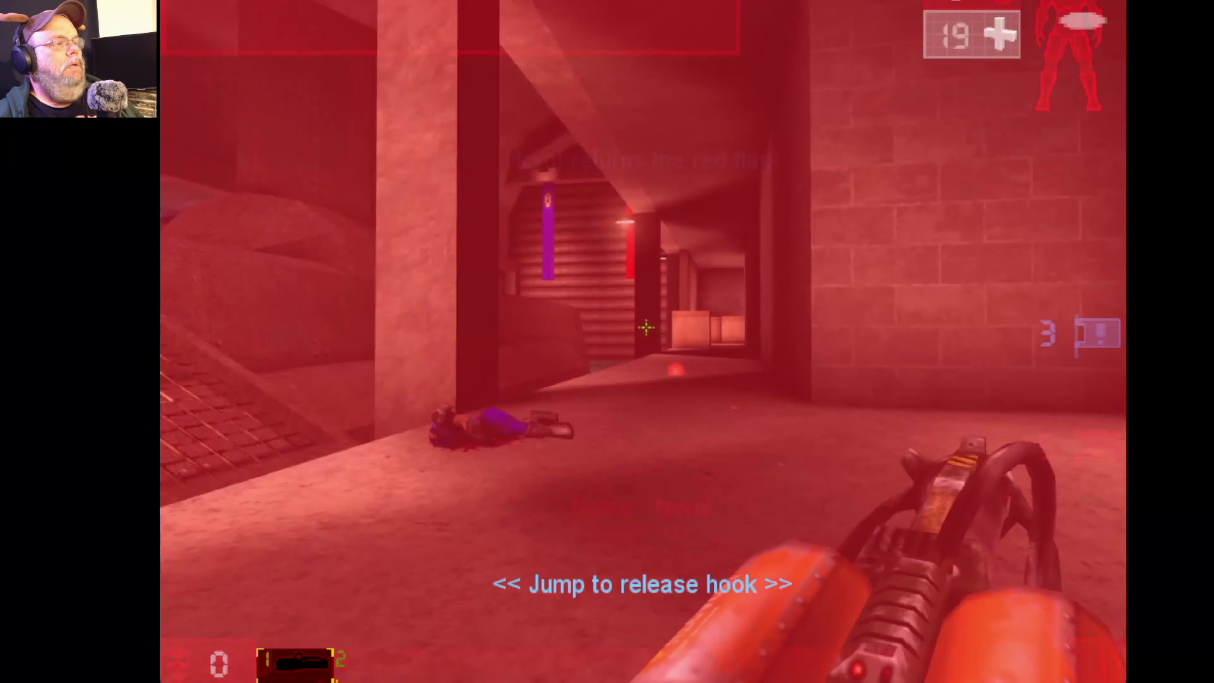
key(2)
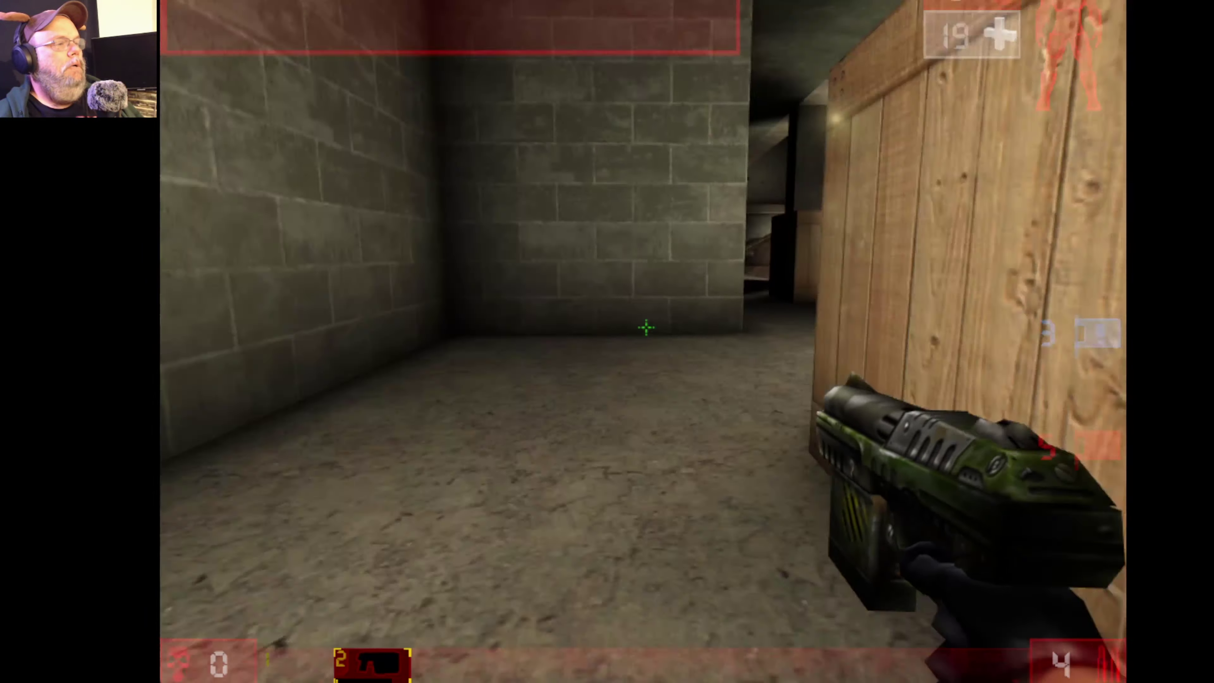
Move through the corridors past the crates and off the metal grate ramp.
key(w)
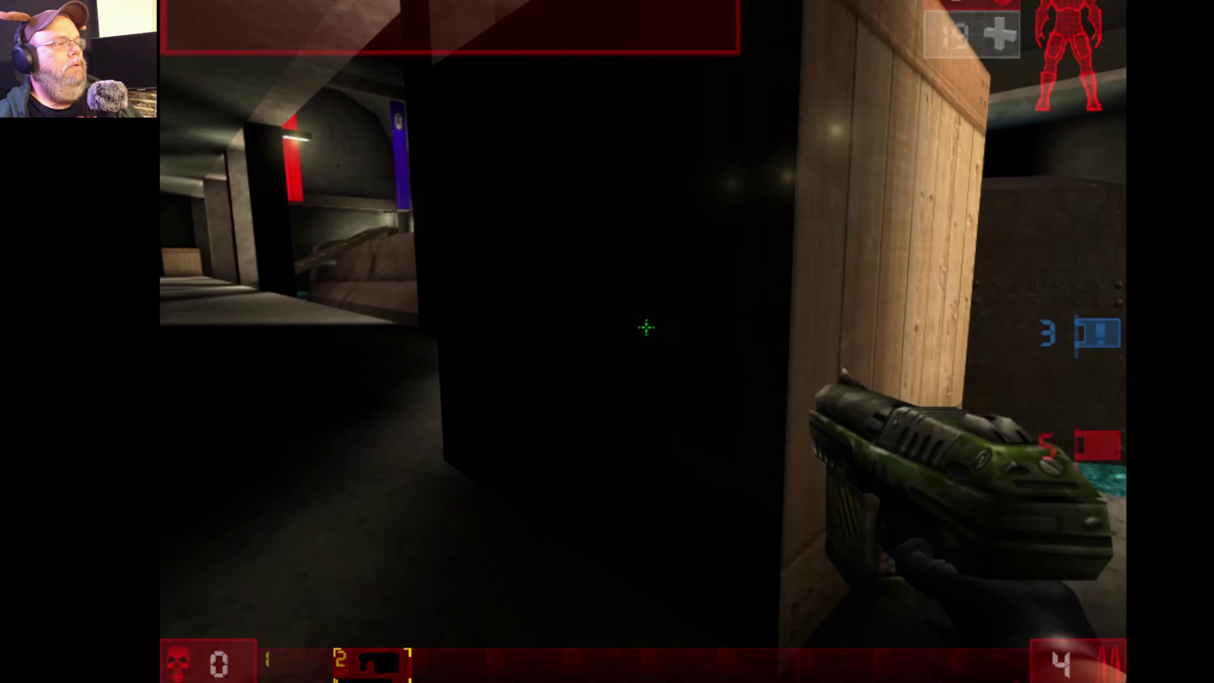
key(w)
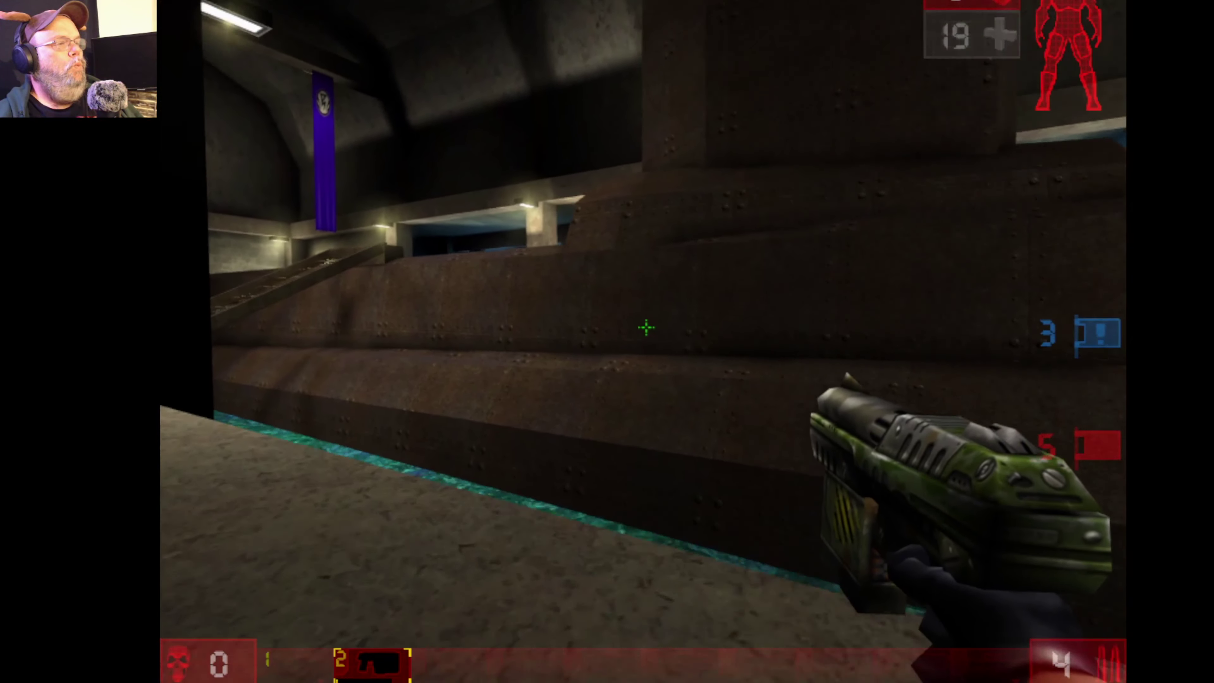
key(w)
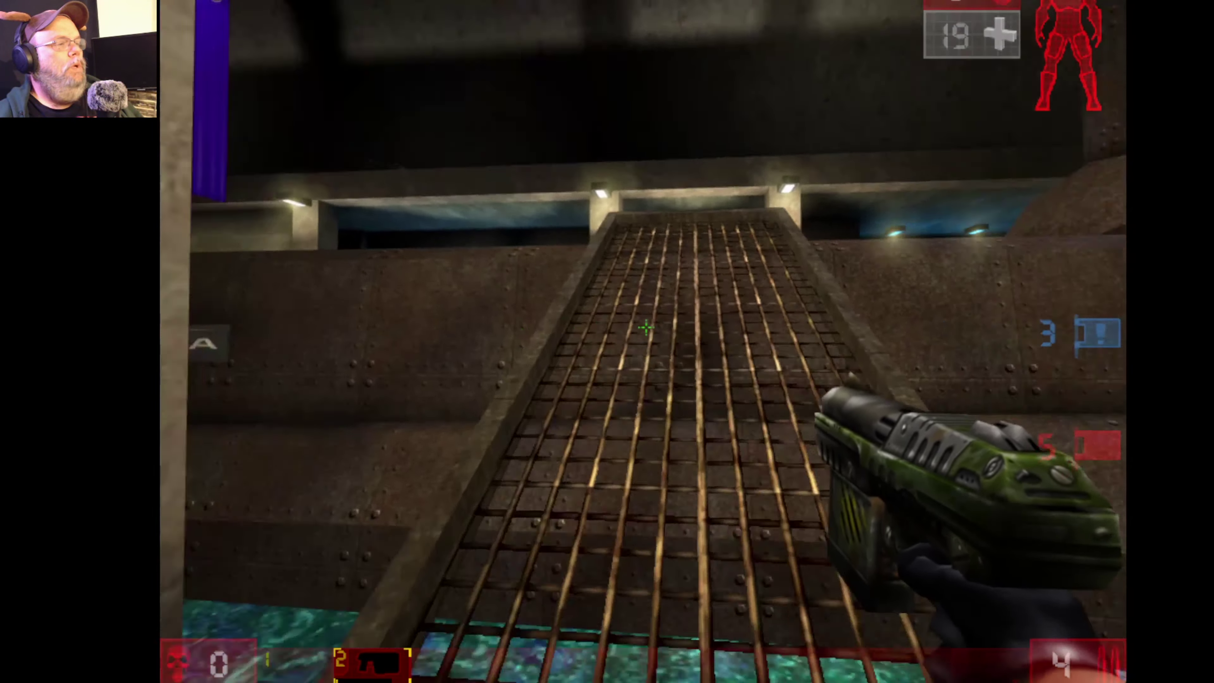
key(w)
From the game menu, join Freddy's MonsterHunt server in the online server browser.
key(Escape)
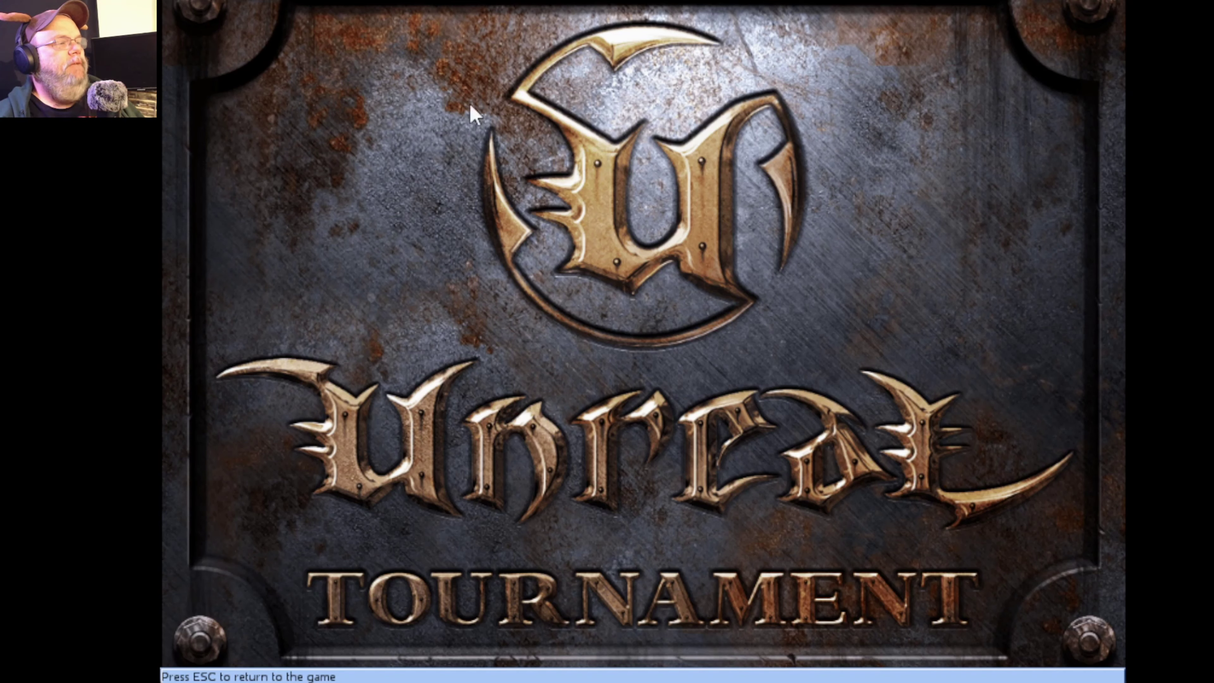
click(267, 2)
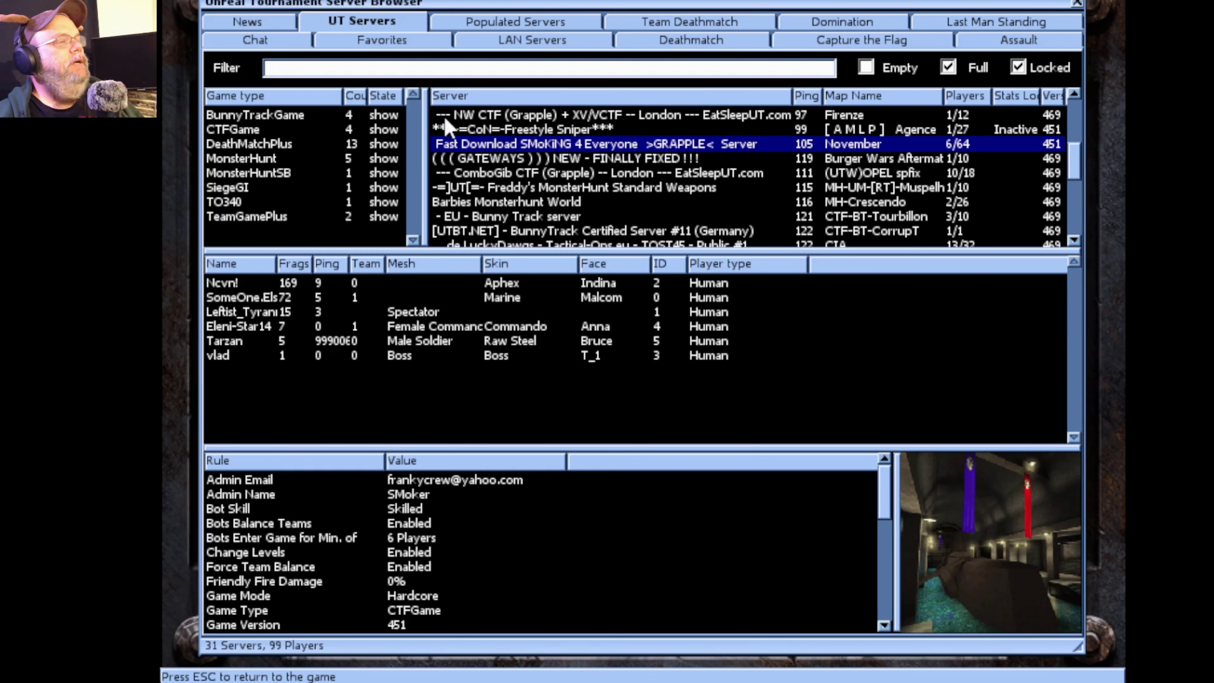
click(712, 187)
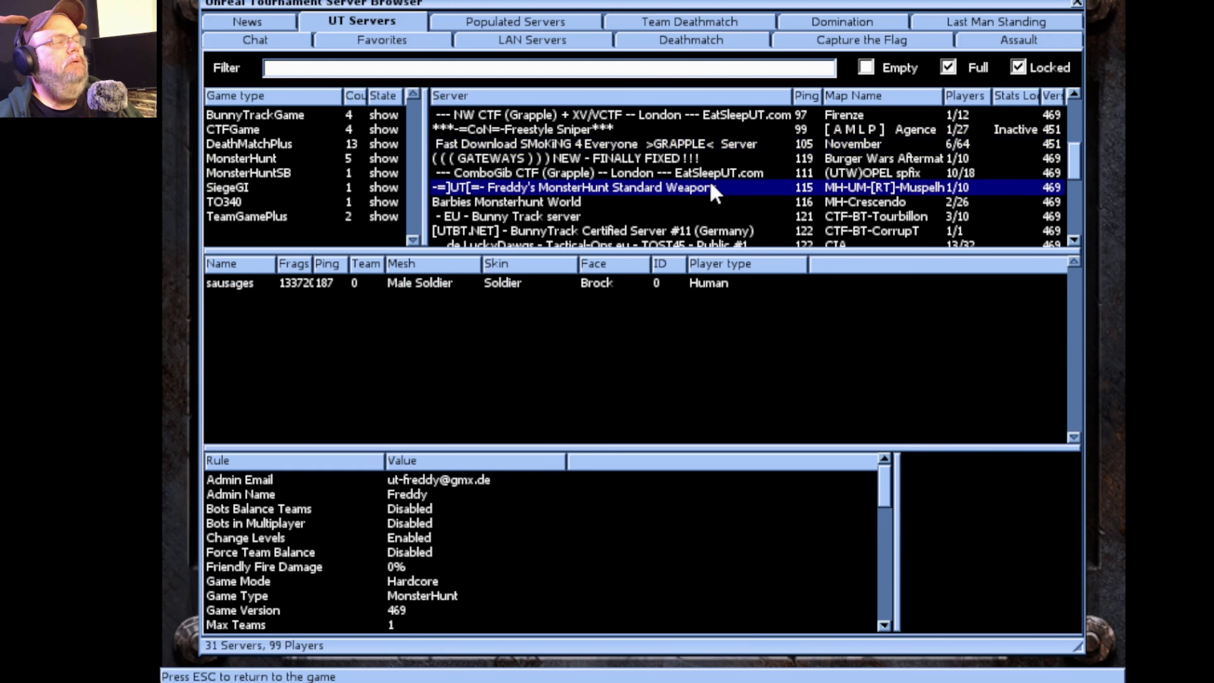
double_click(712, 188)
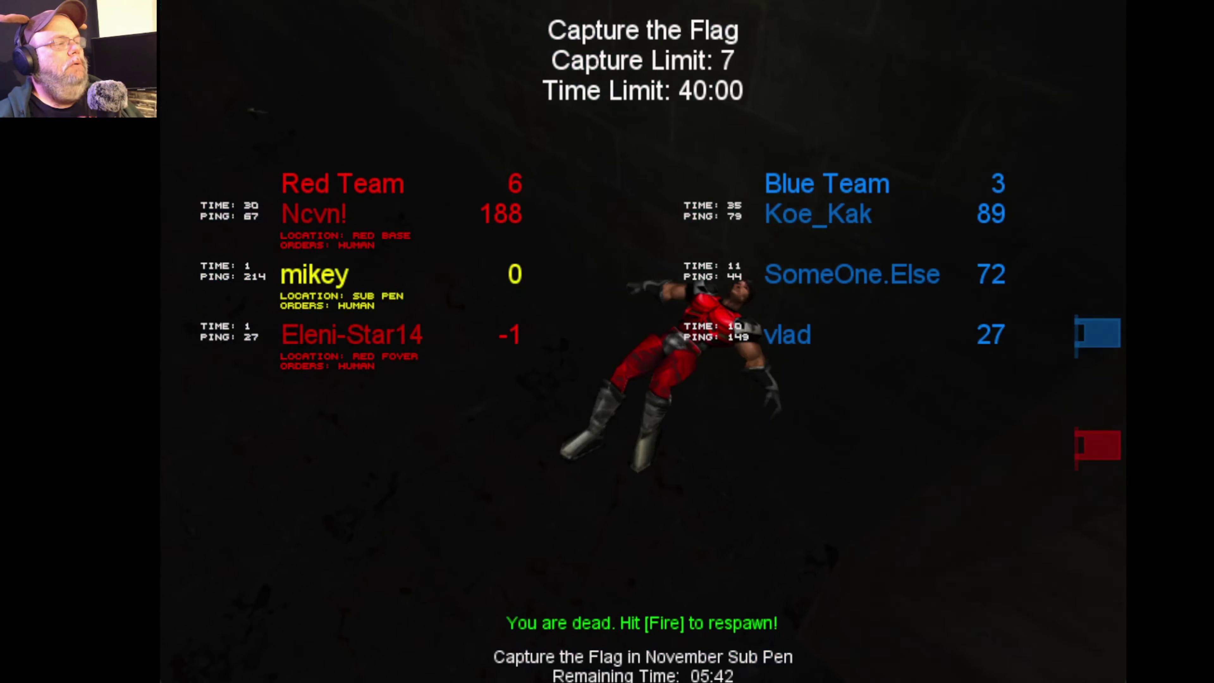
Respawn, grab the Rocket Launcher, and move through the water and purple brick rooms.
click(646, 328)
key(w)
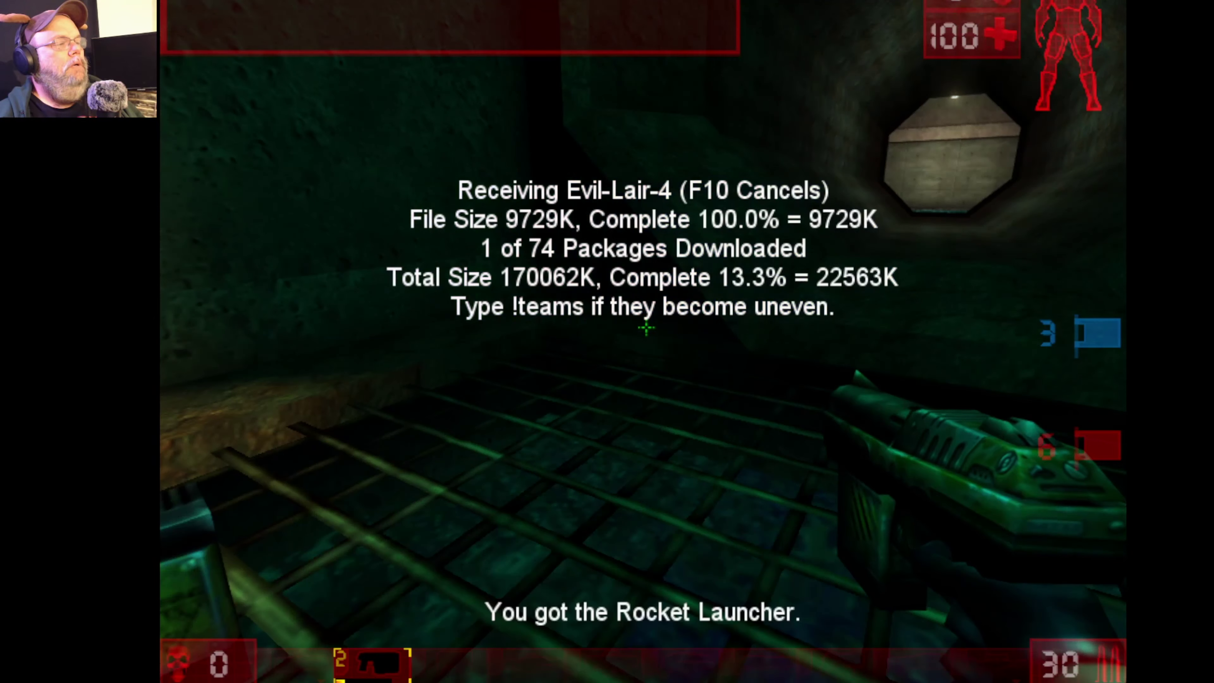
key(w)
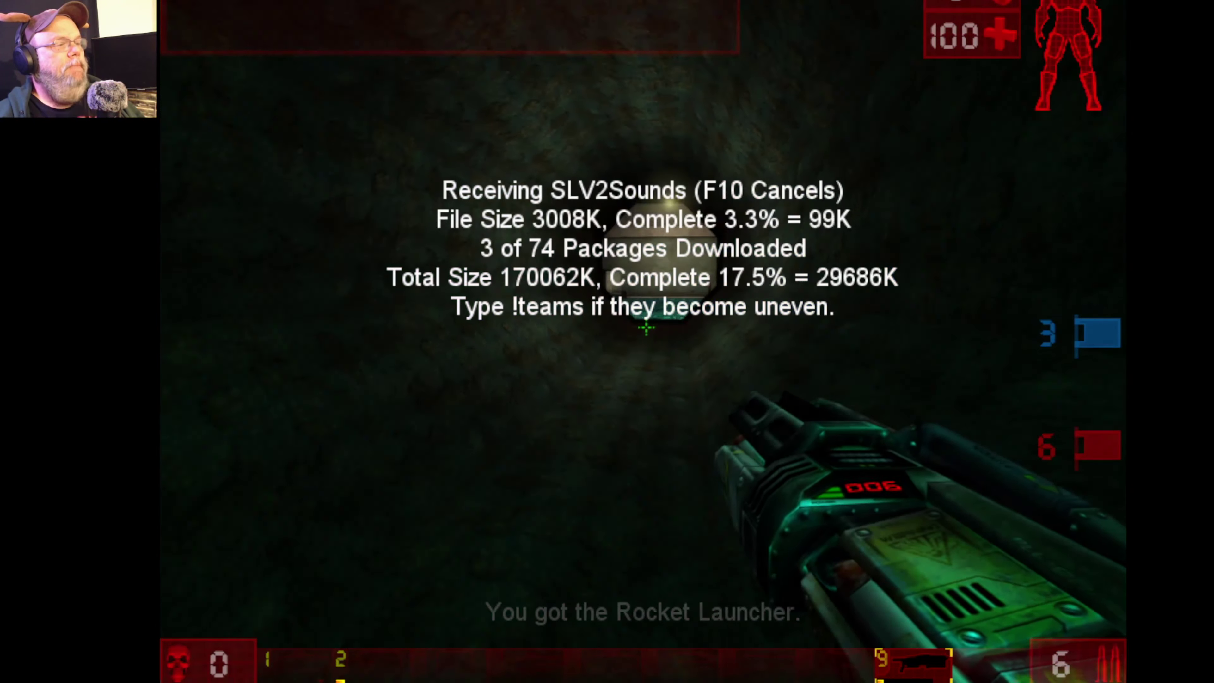
key(w)
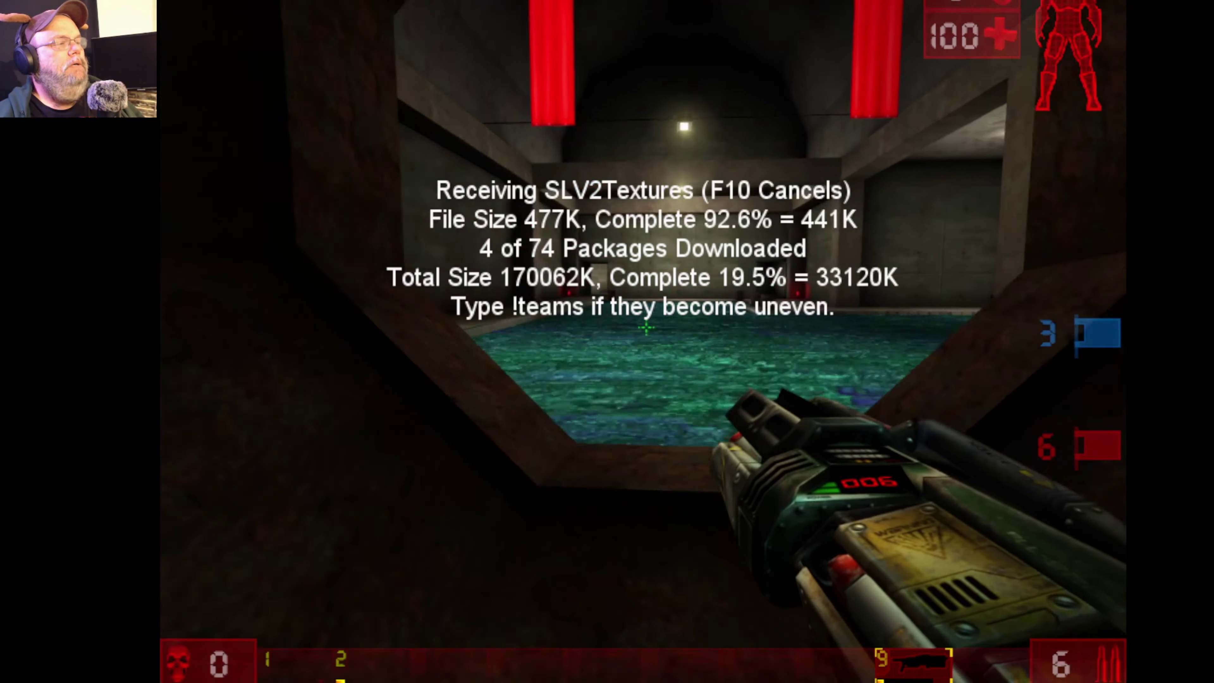
key(w)
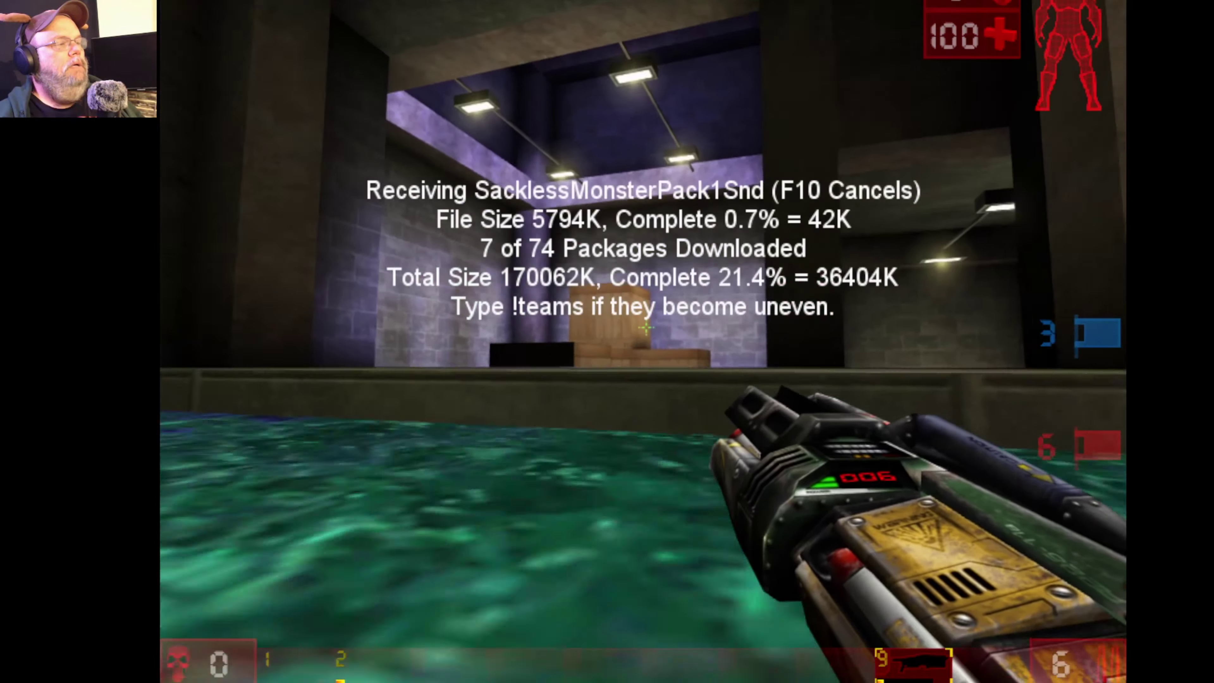
key(w)
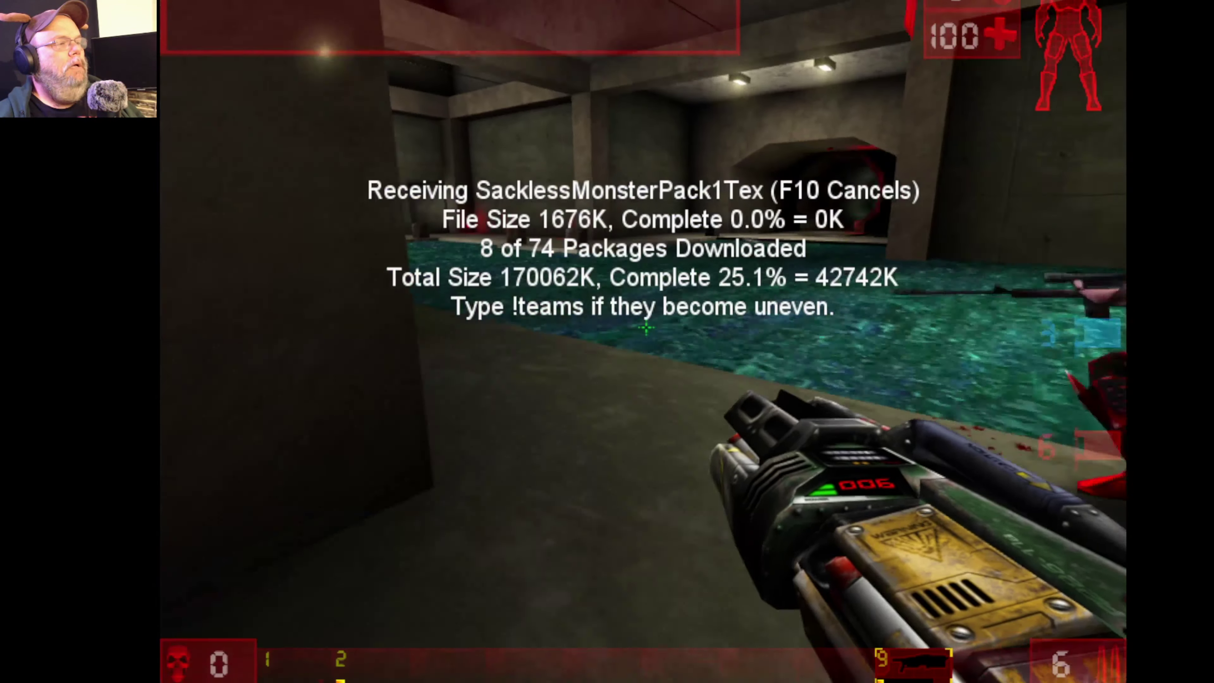
key(w)
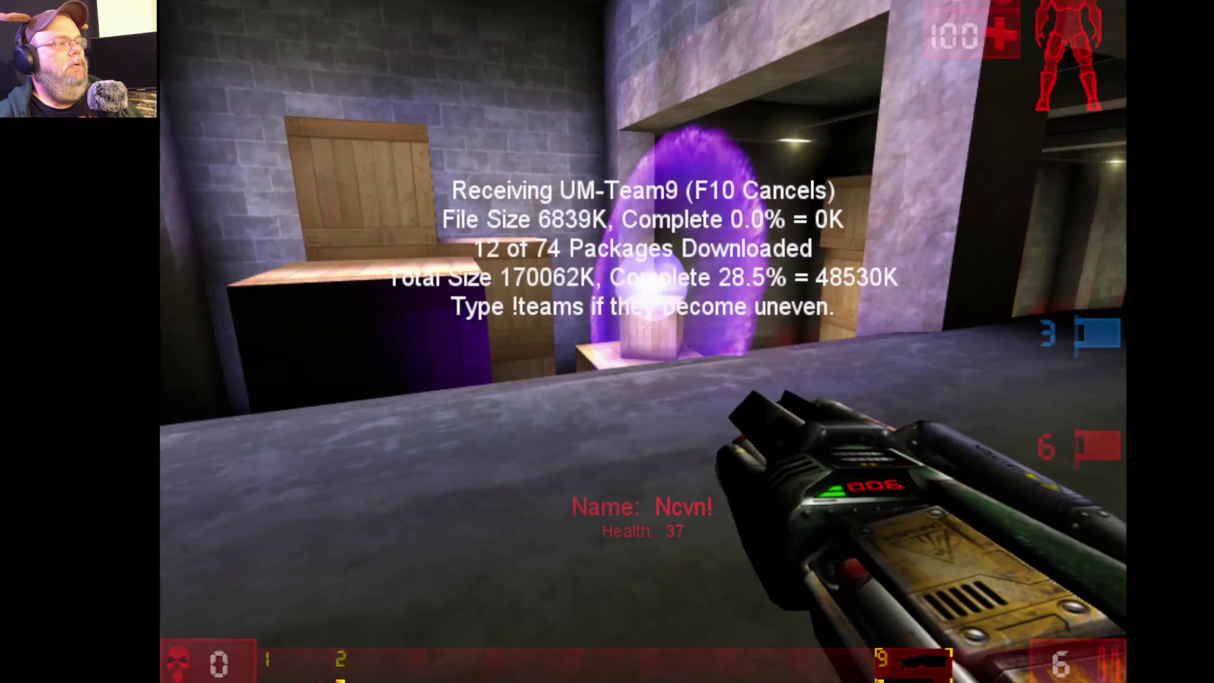
key(w)
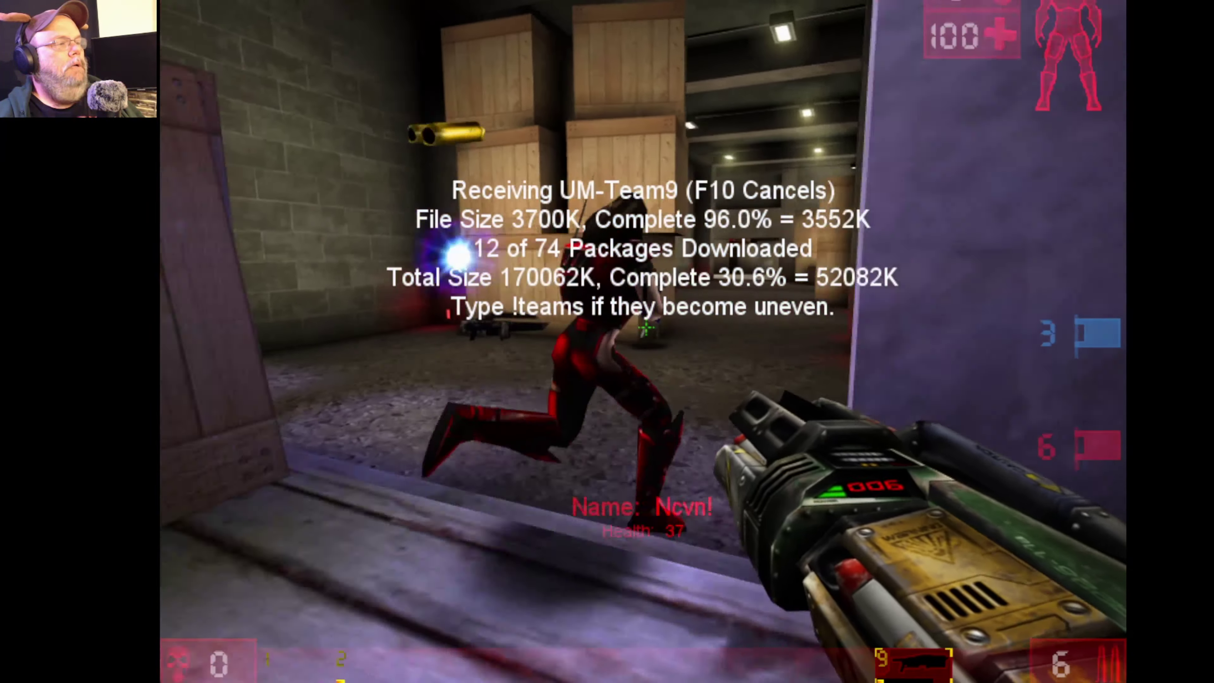
Fire rockets at opponents while advancing through the lit corridor and hall.
click(646, 329)
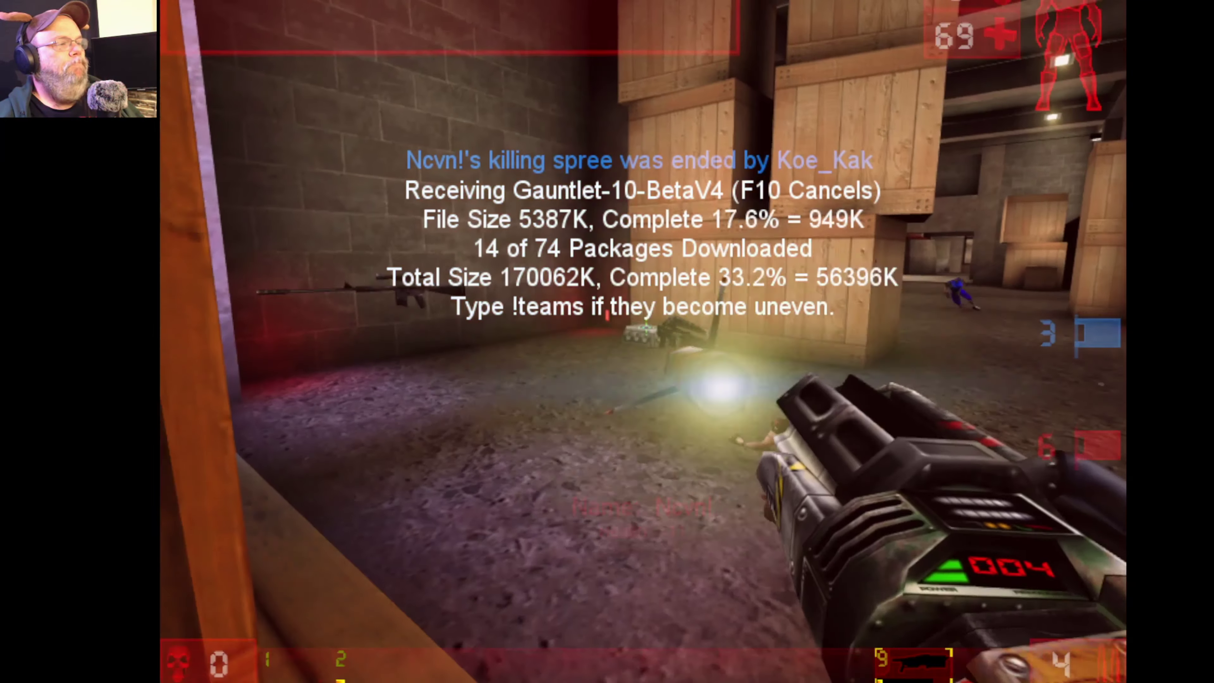
key(s)
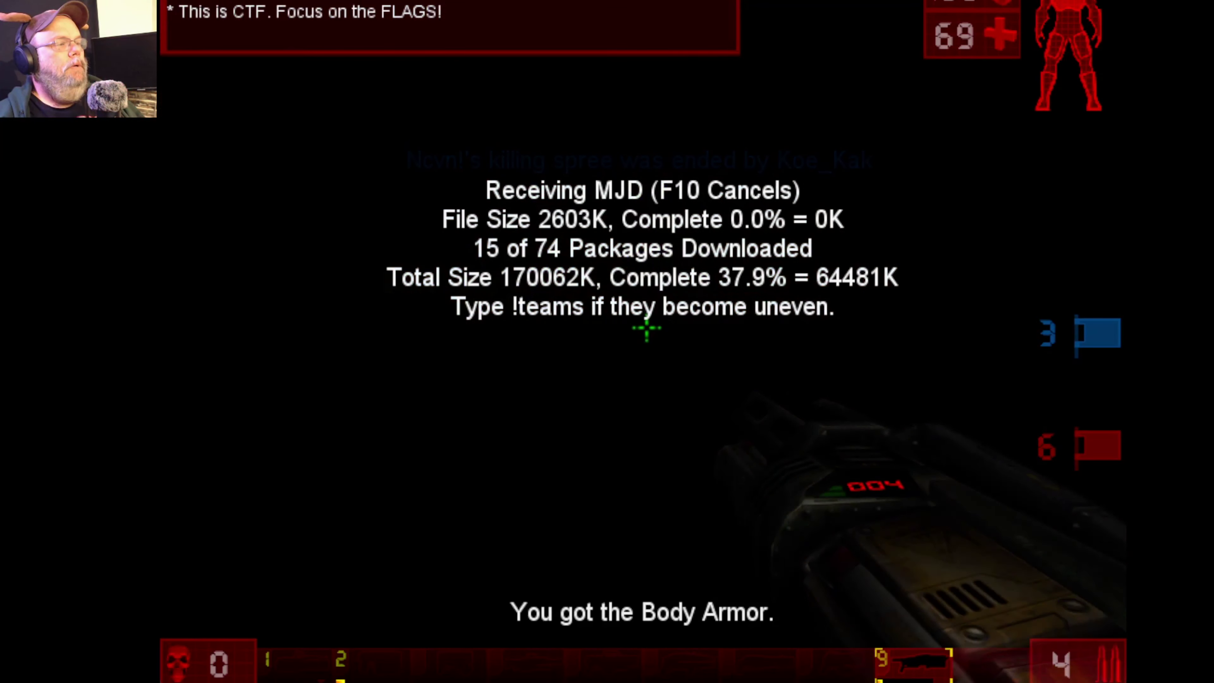
key(w)
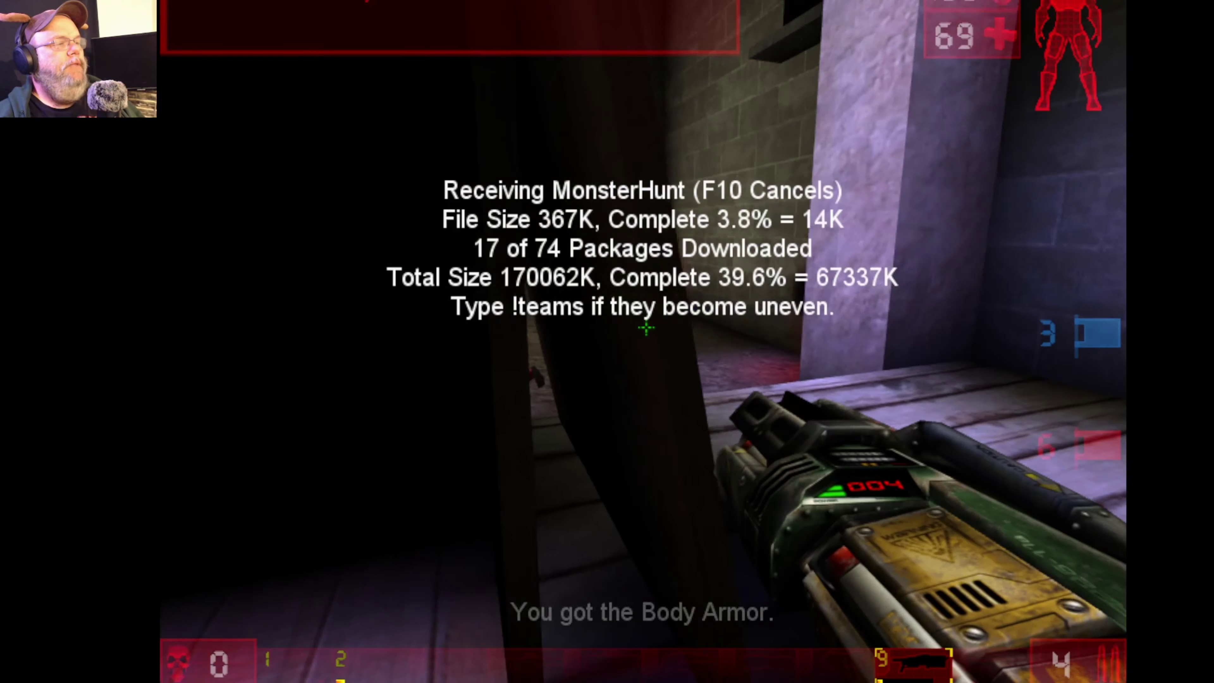
key(w)
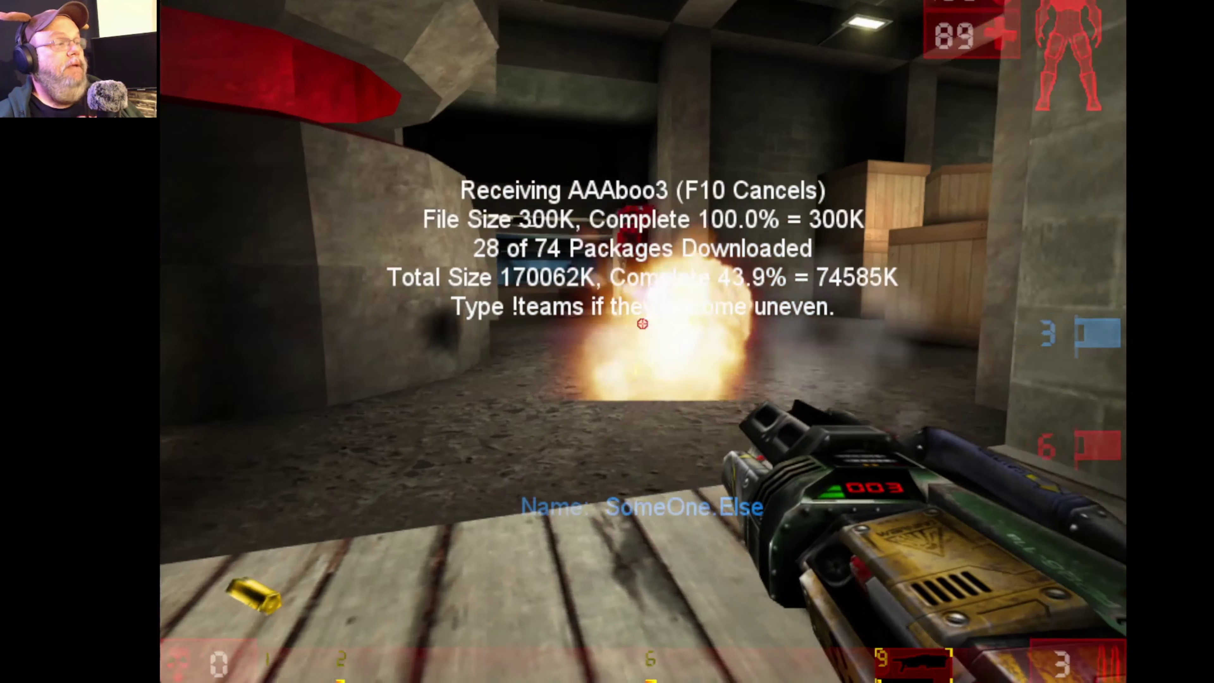
key(w)
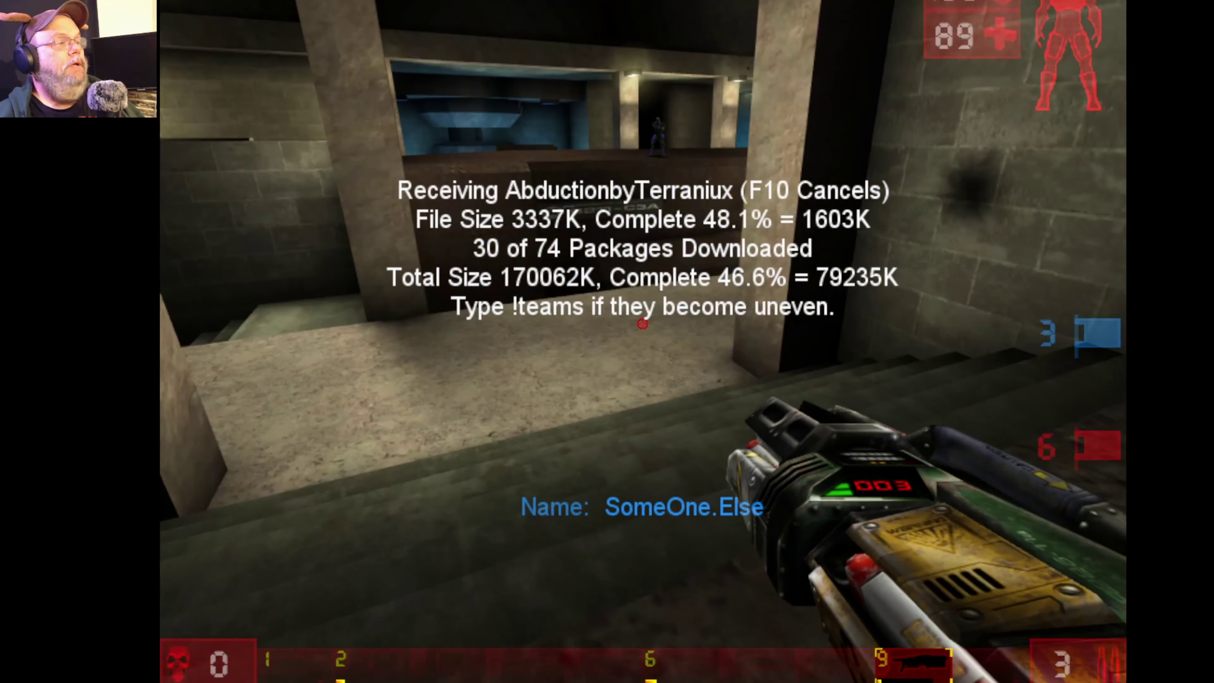
click(645, 328)
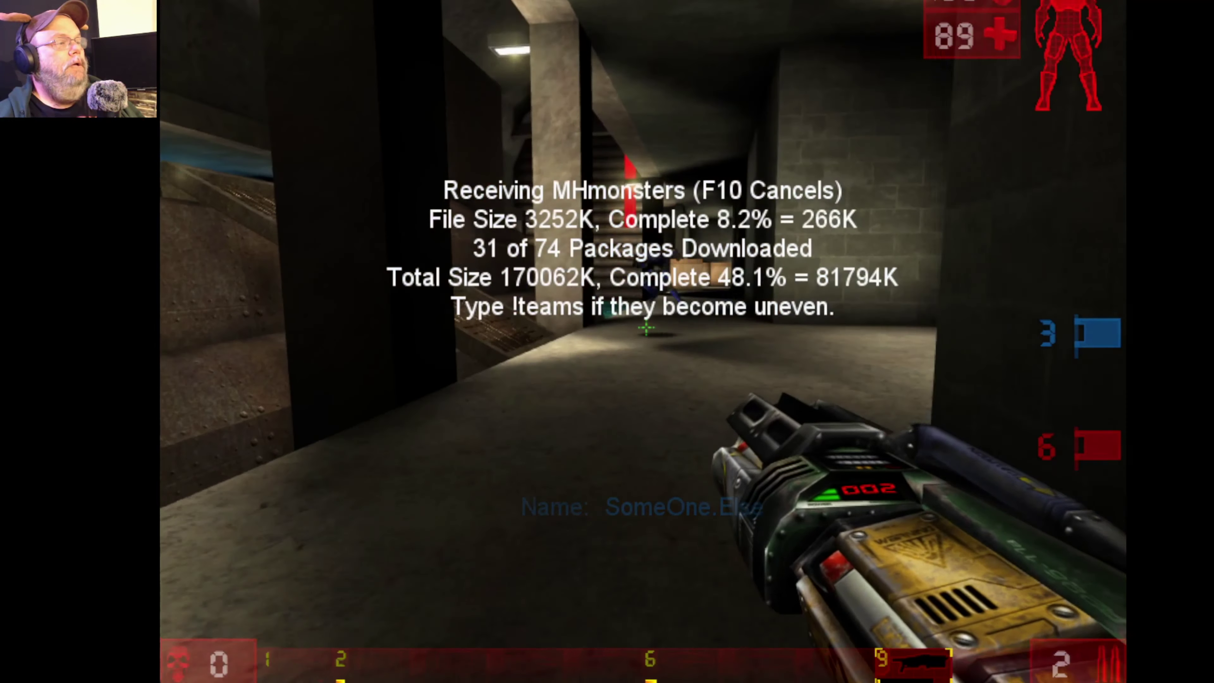
click(645, 328)
click(645, 329)
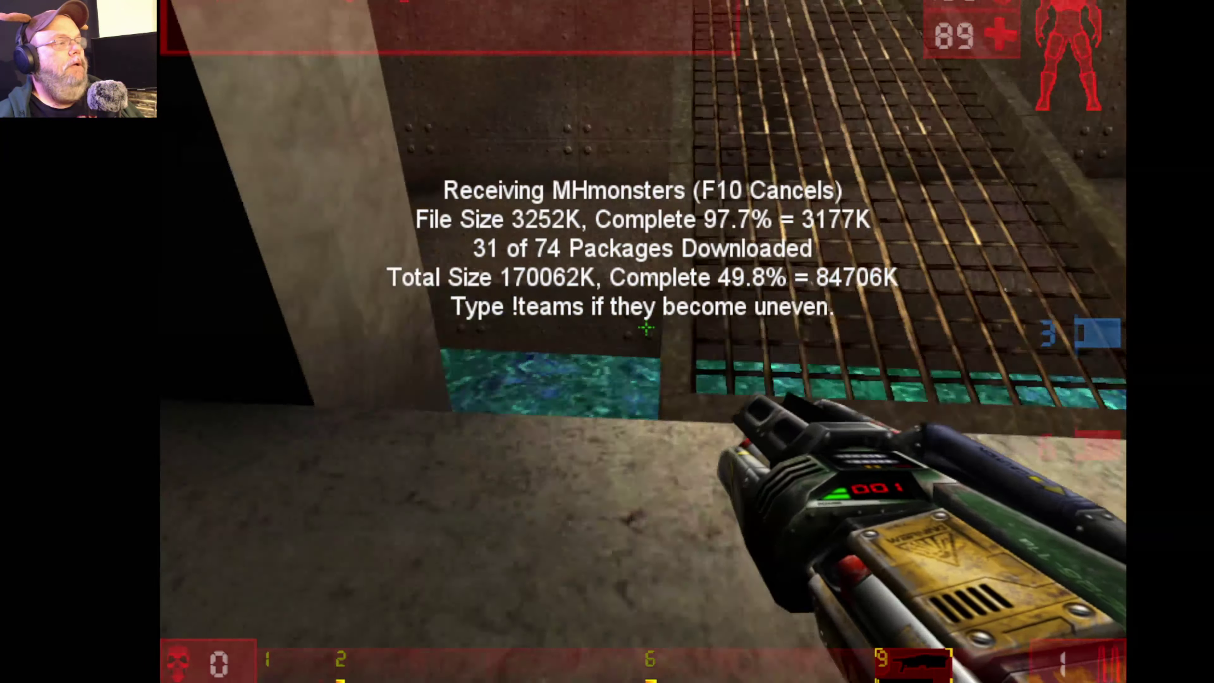
key(w)
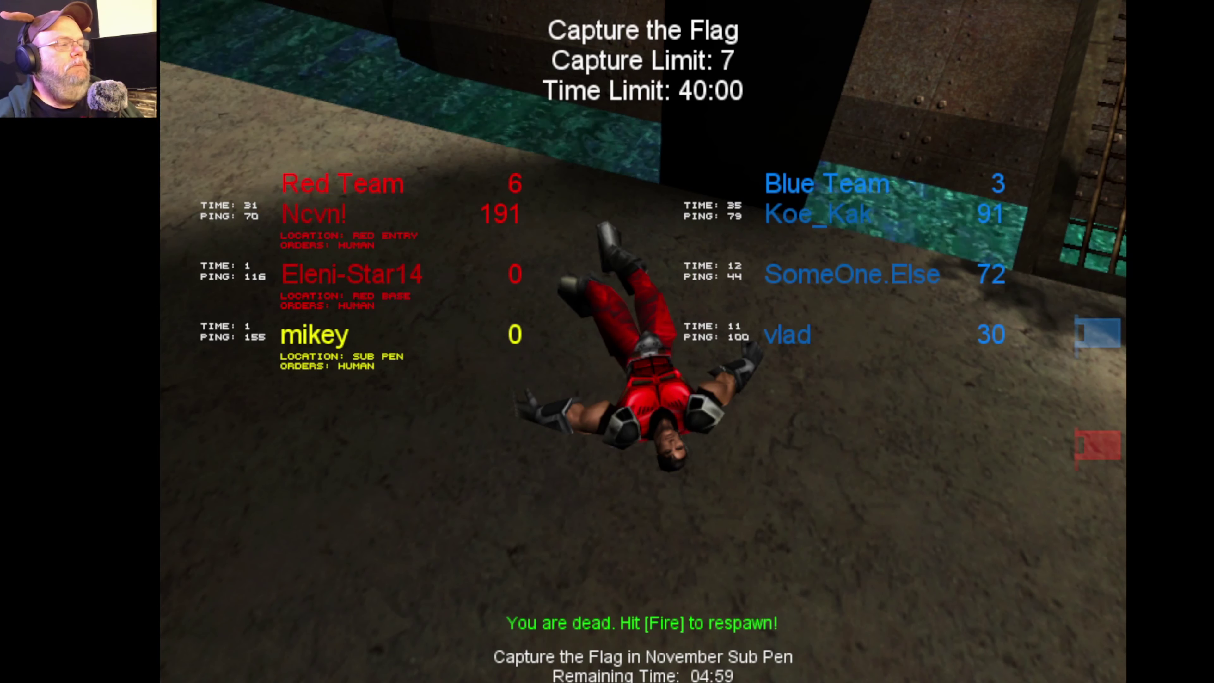
Choose Reconnect to Server from the Multiplayer menu, which ends in Connection failed.
key(Escape)
click(271, 6)
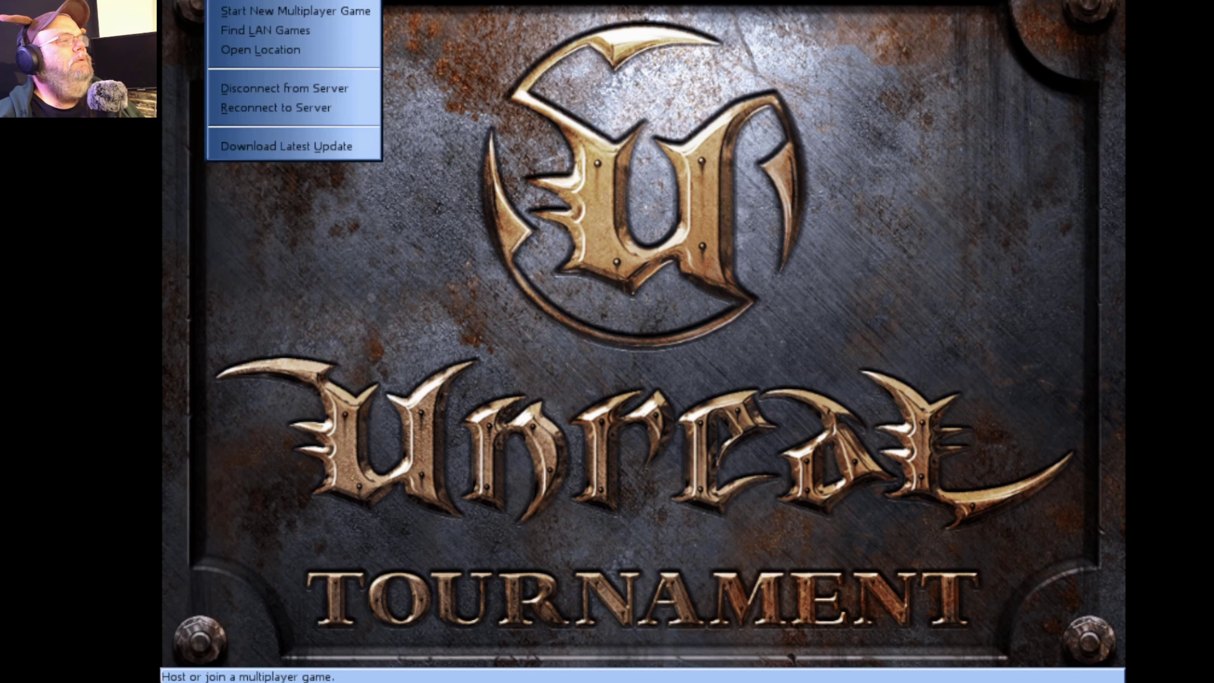
mouse_move(181, 5)
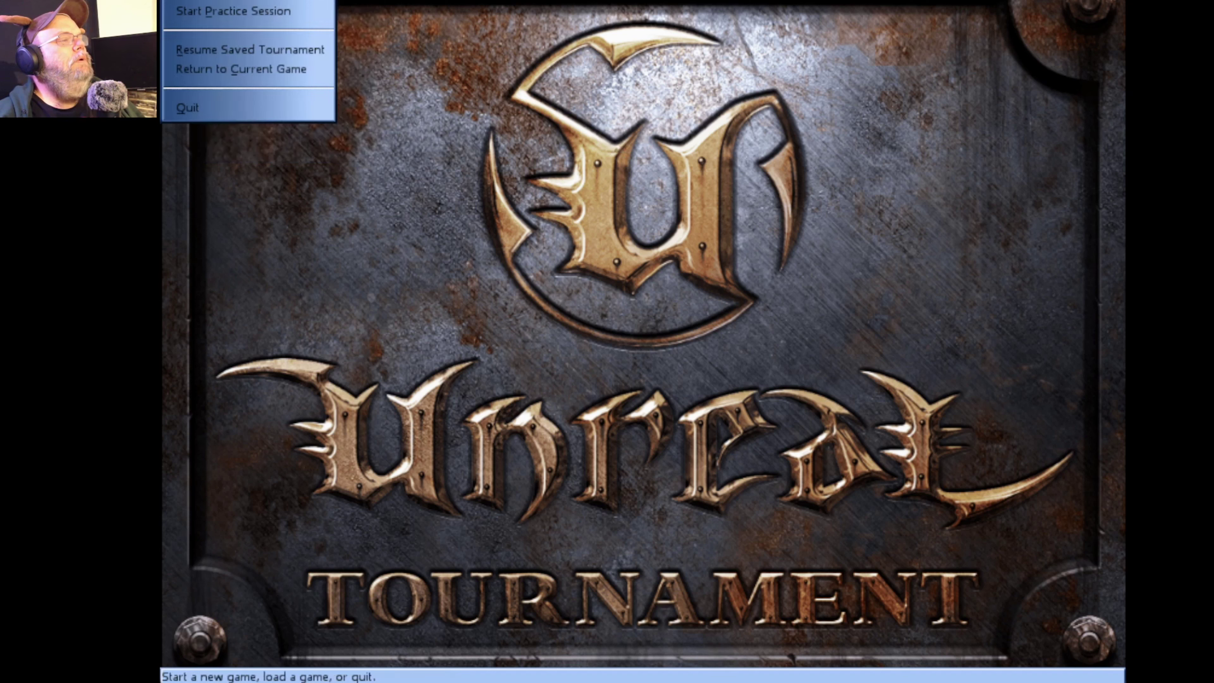
mouse_move(229, 4)
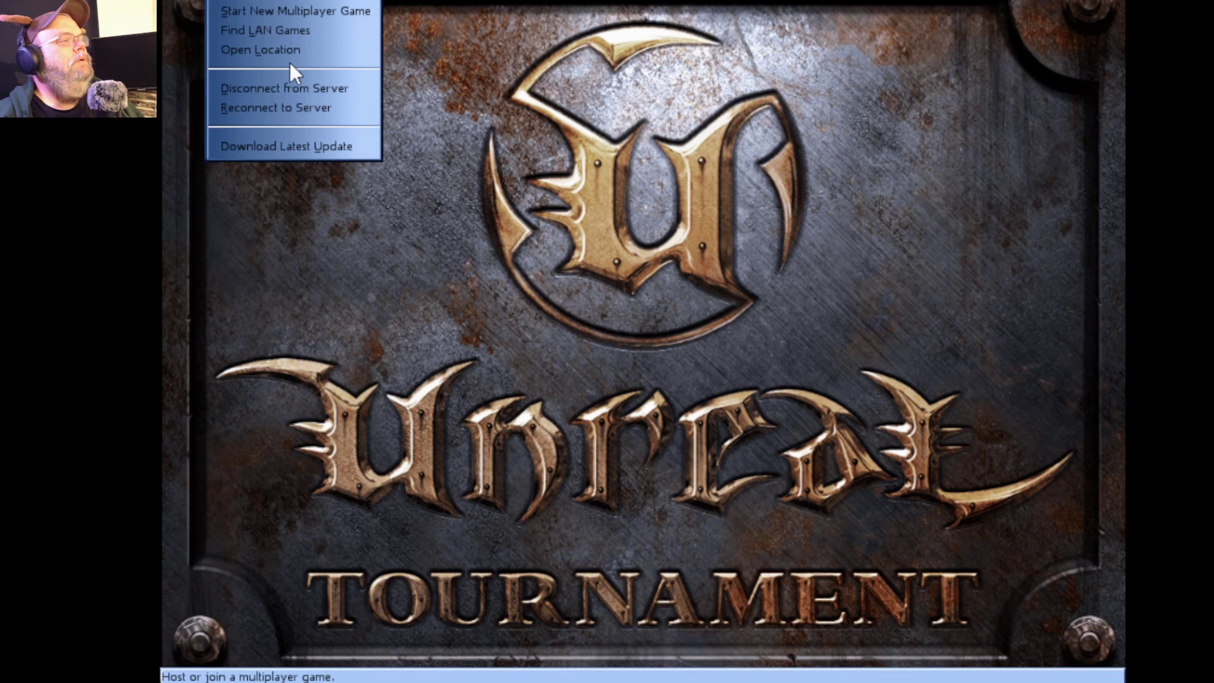
click(292, 106)
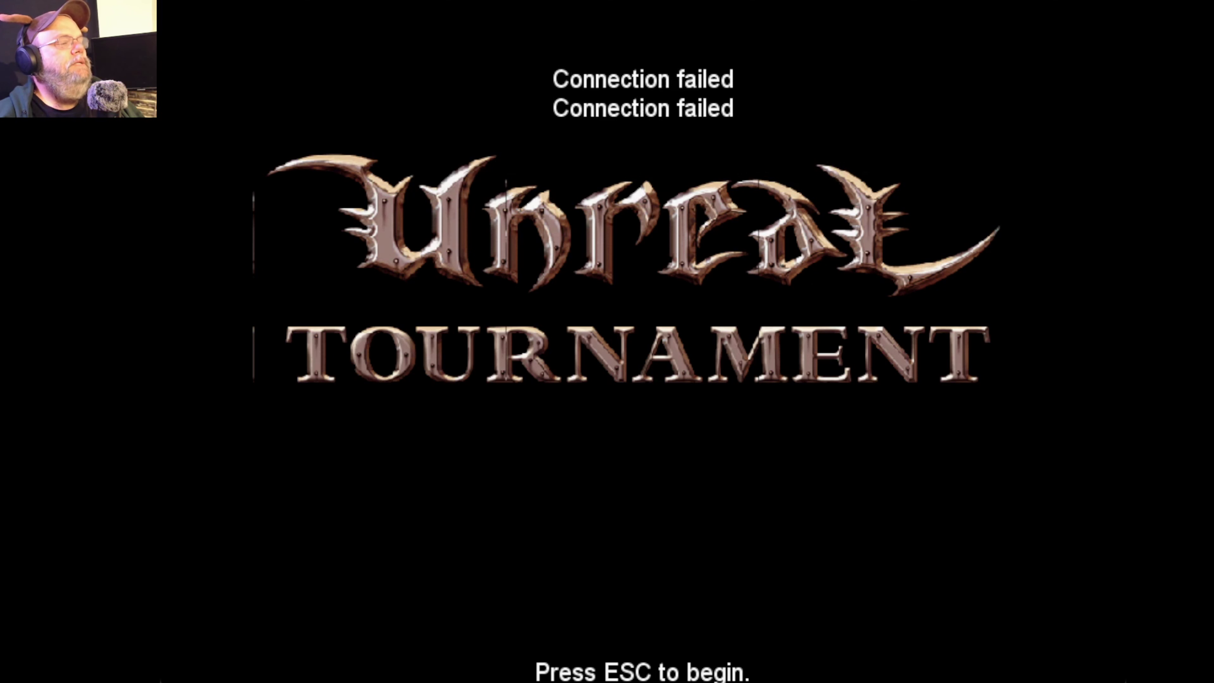